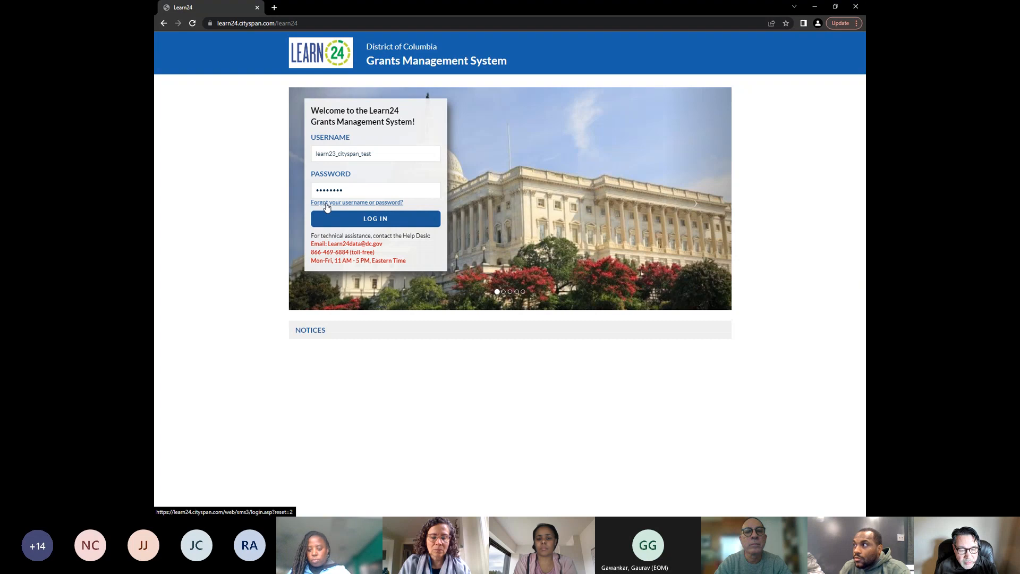
Log in to the grants management system and scroll through the organization profile
left_click(372, 223)
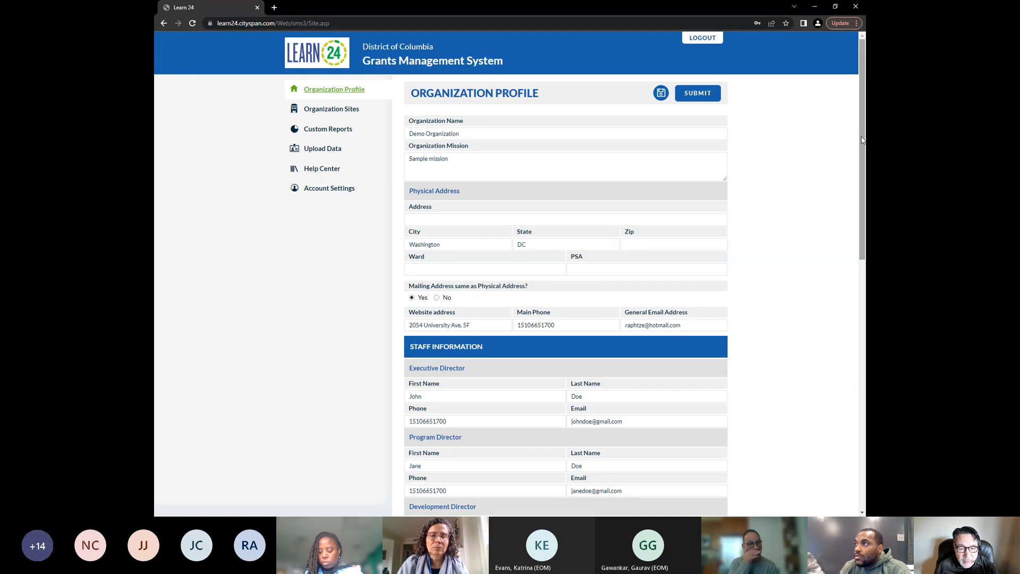
left_click_drag(862, 137, 841, 129)
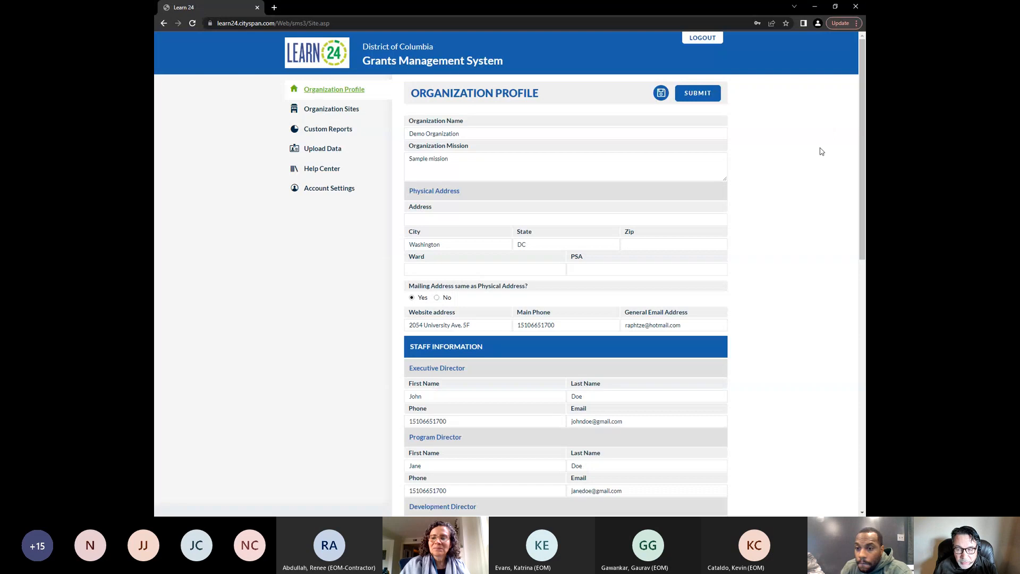
left_click_drag(864, 157, 864, 257)
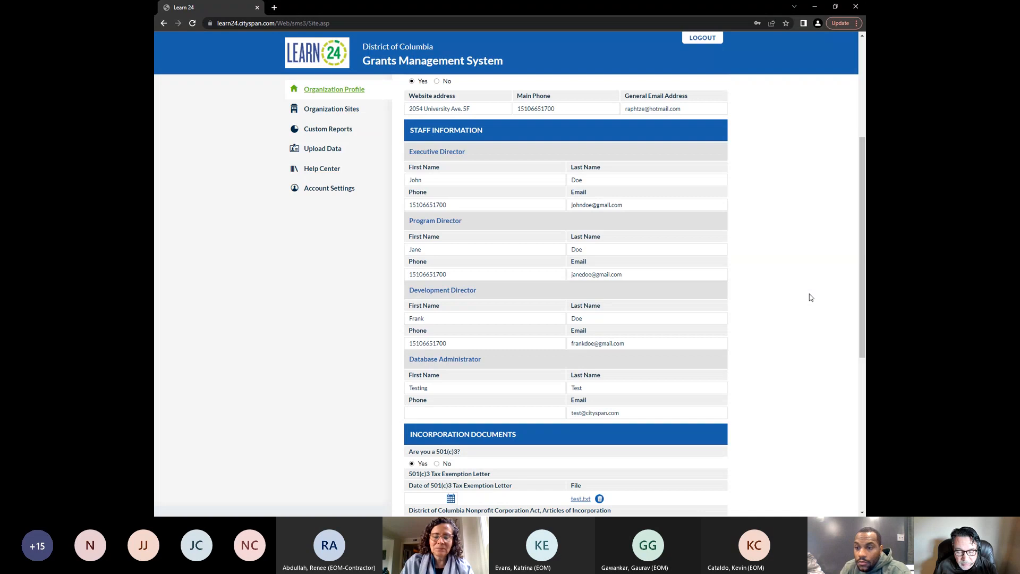
scroll(811, 297, "down", 1)
scroll(856, 255, "up", 2)
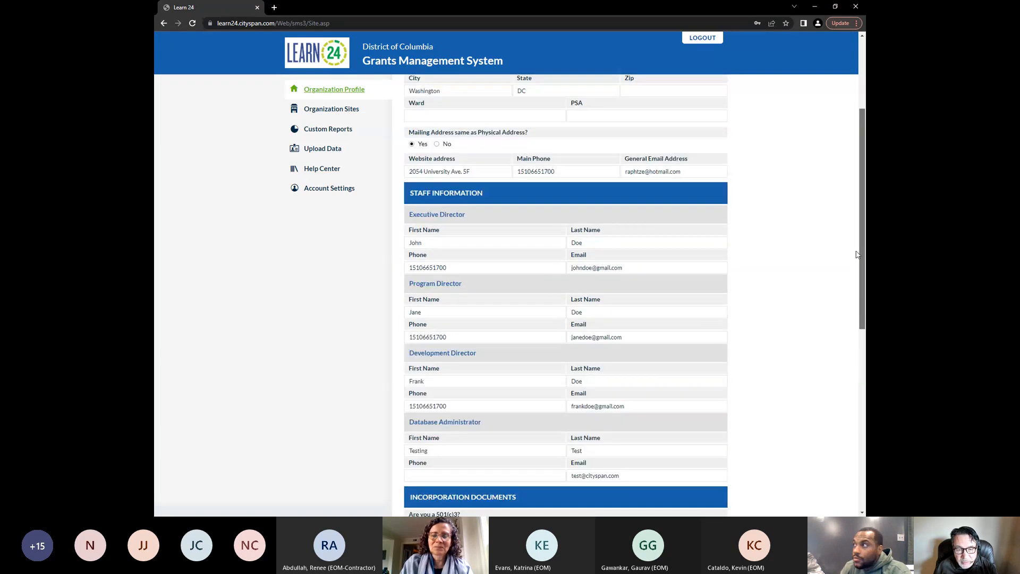
scroll(857, 255, "up", 3)
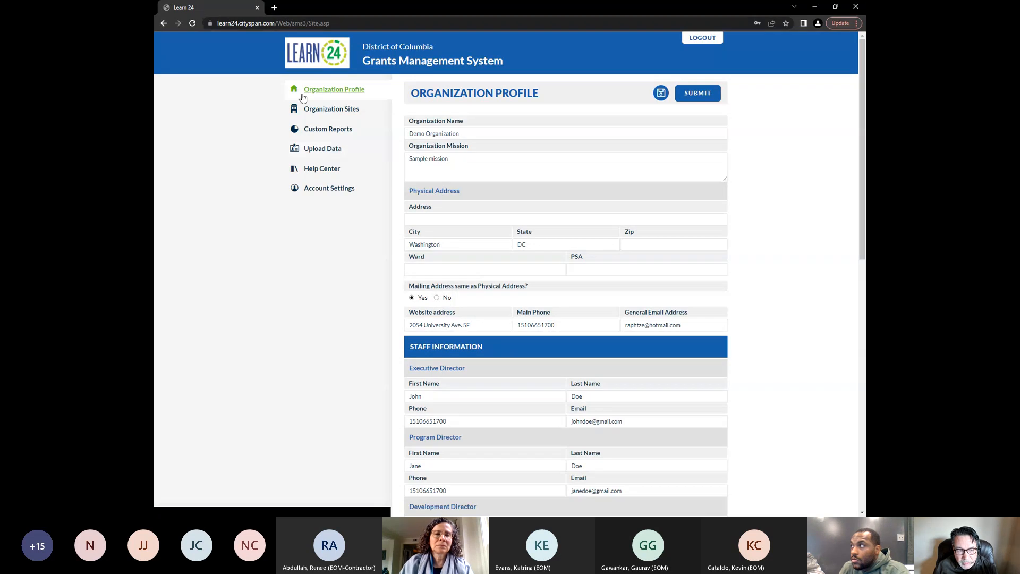
Open the organization sites list and switch its cycle to FY2021-2022
left_click(325, 110)
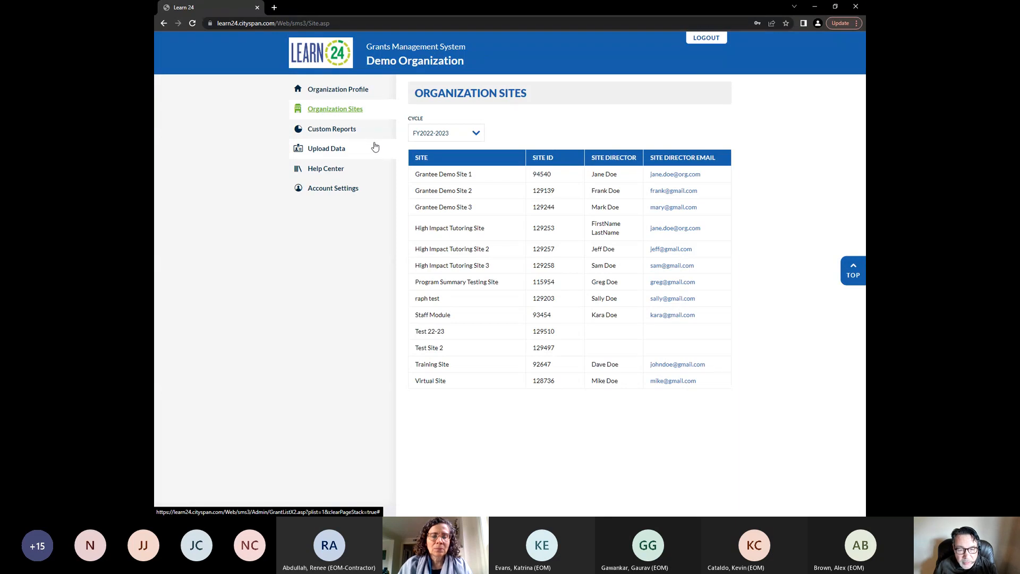
left_click(476, 134)
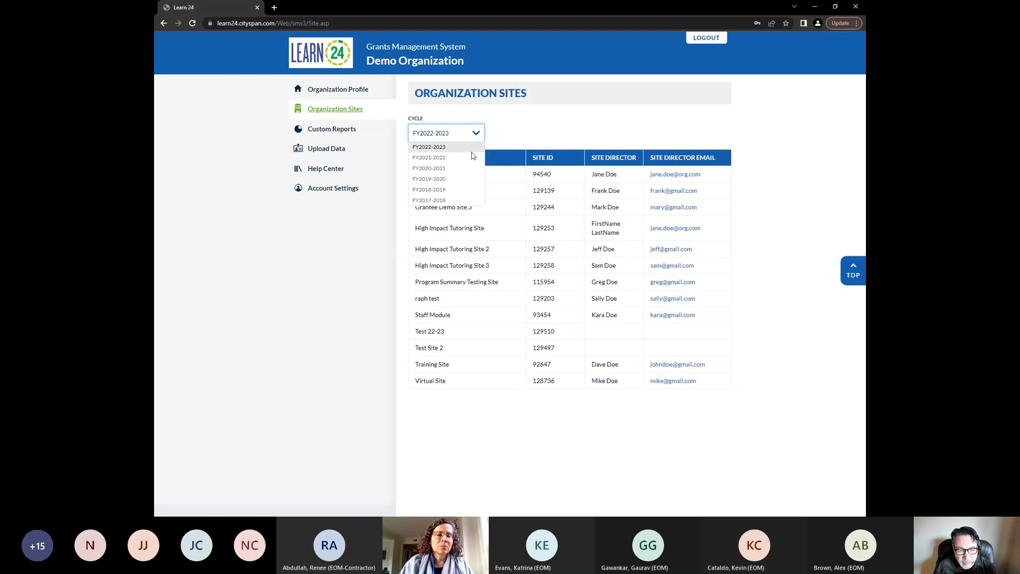
left_click(471, 157)
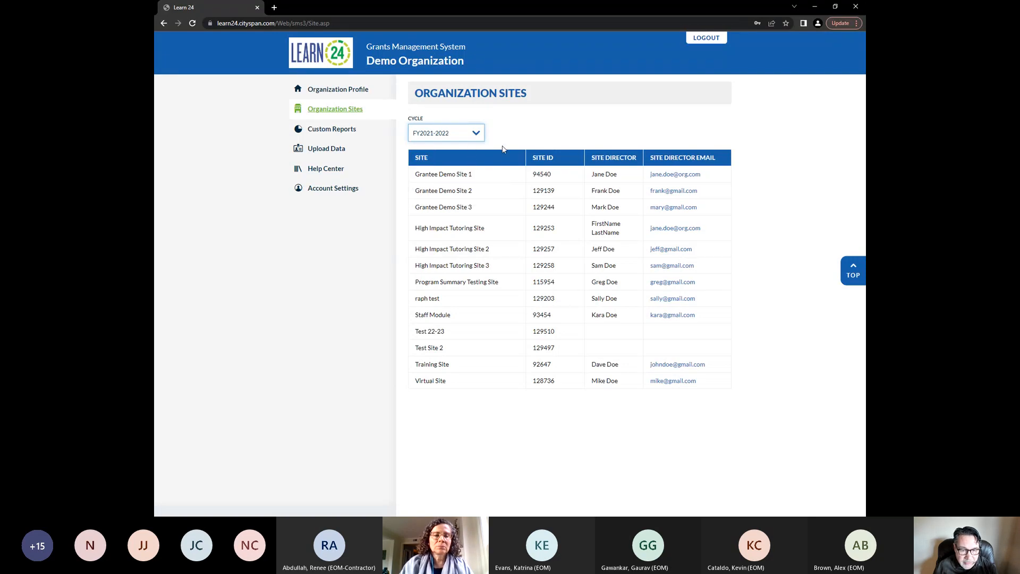
Switch to the other browser window and set the organizations list cycle to FY2022-2023
key("alt+Tab")
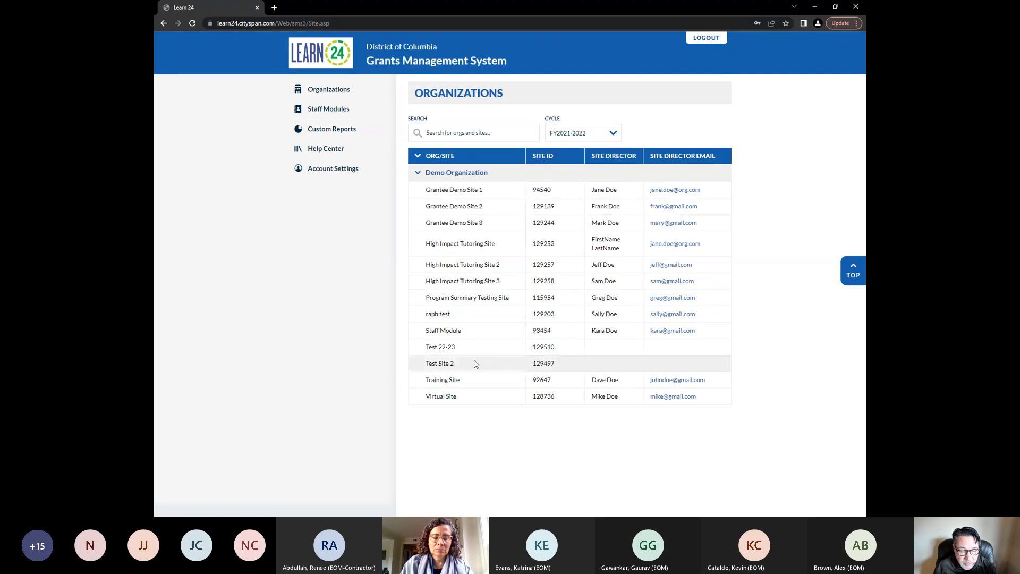
left_click(589, 136)
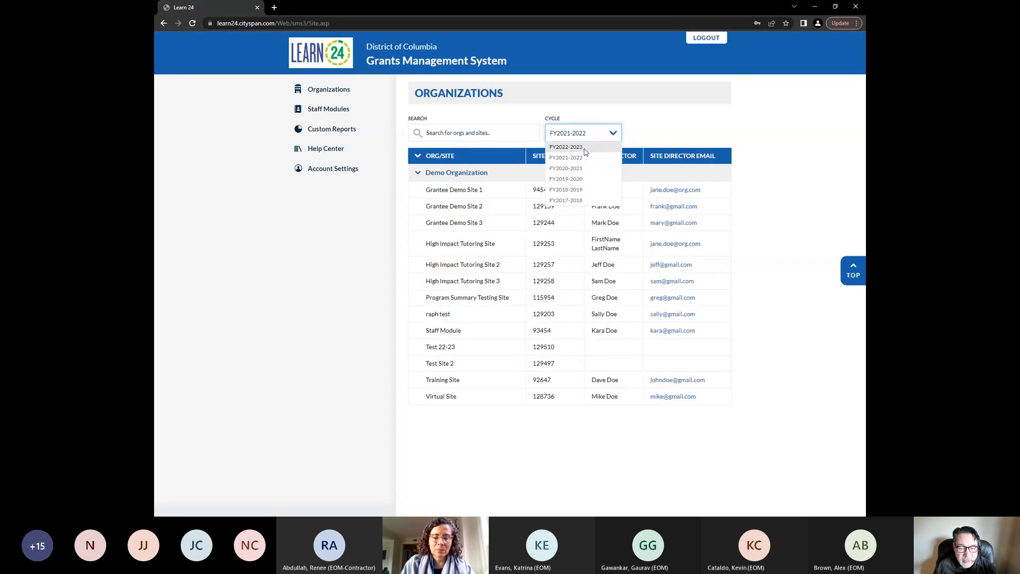
left_click(584, 148)
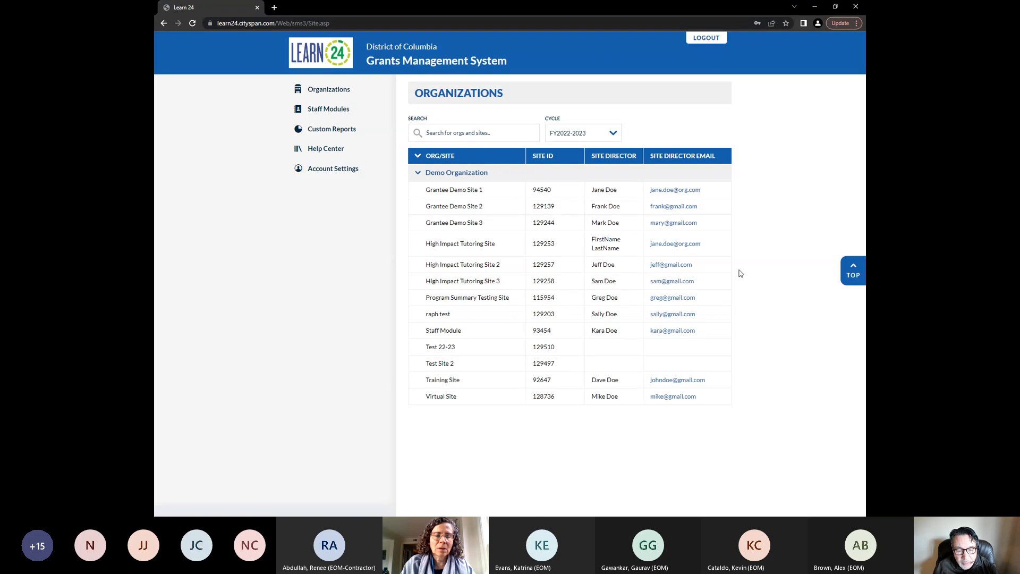
Open Grantee Demo Site 1 and scroll through its site profile
left_click(456, 191)
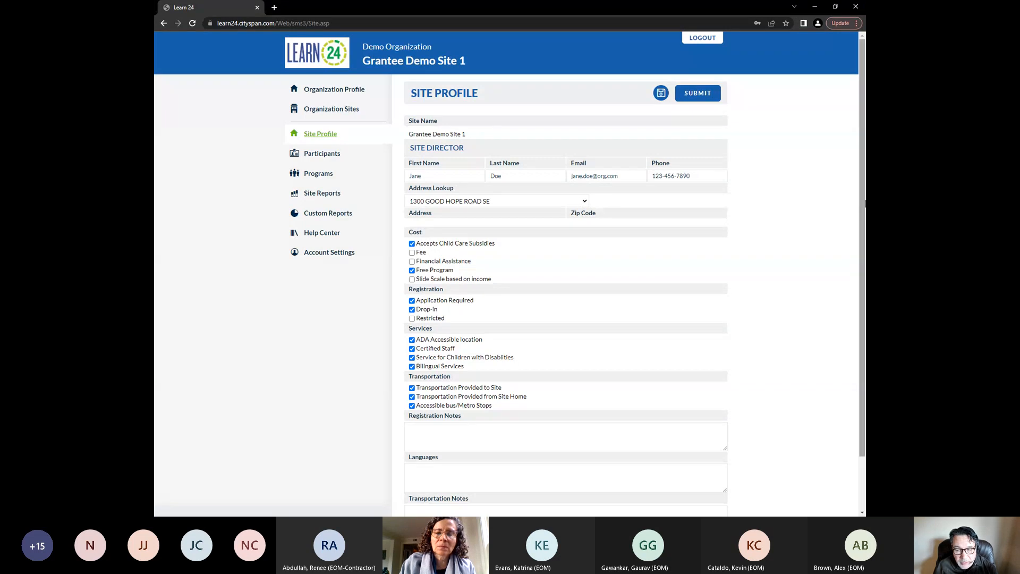
left_click_drag(863, 202, 863, 225)
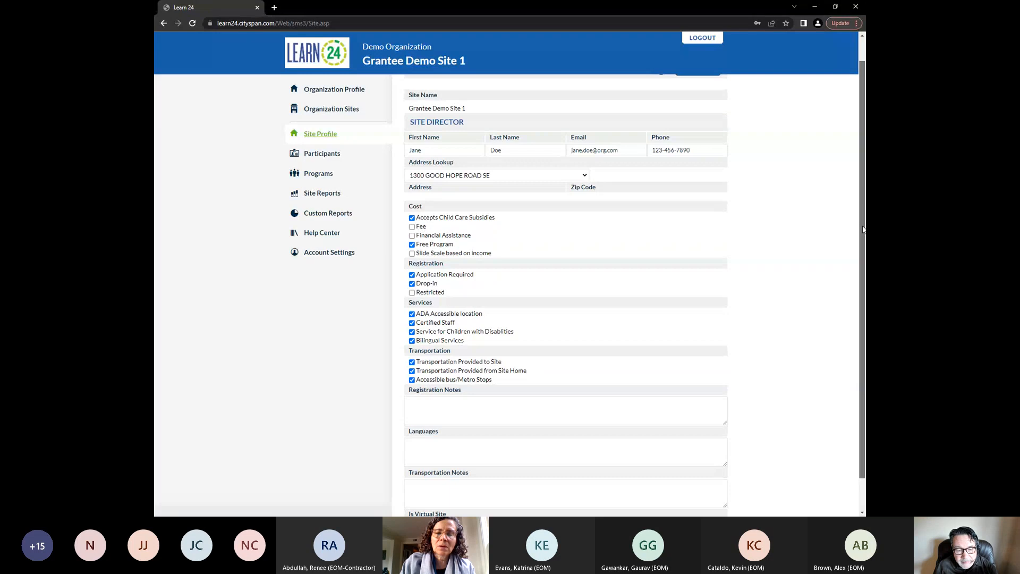
left_click_drag(864, 231, 844, 265)
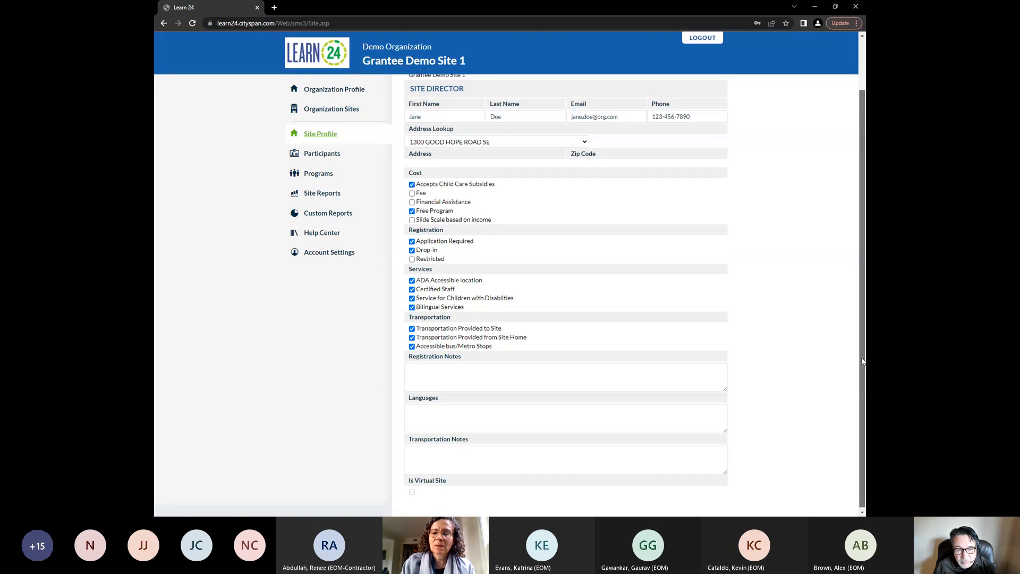
left_click_drag(863, 365, 825, 271)
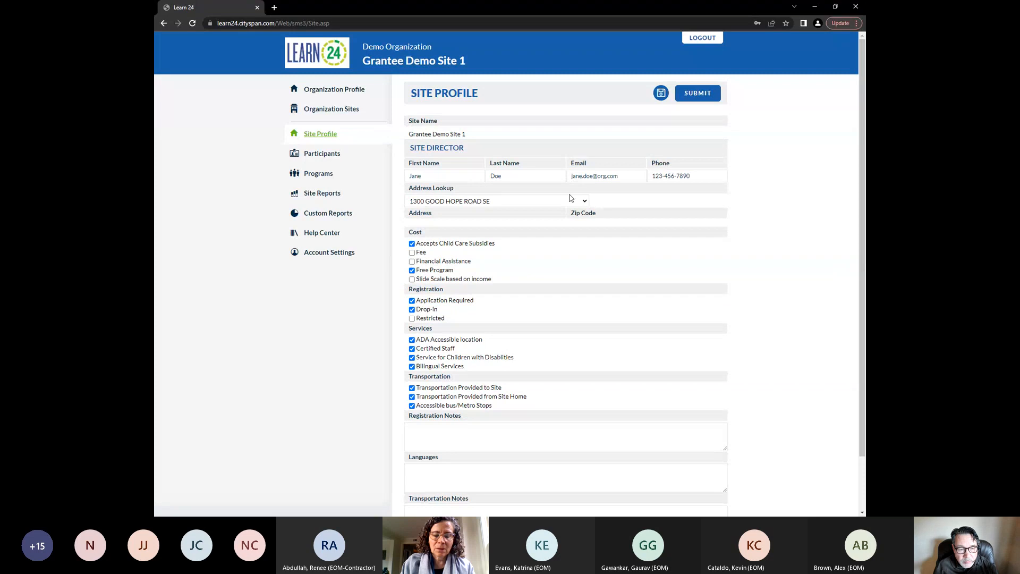
Start adding a new youth participant to the site and enter the youth's first and last name
left_click(324, 154)
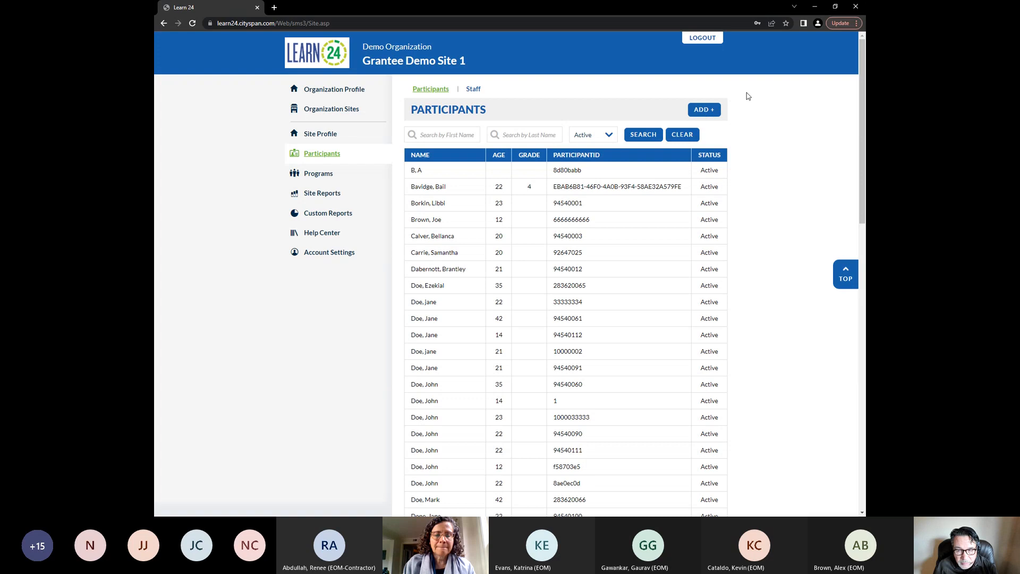
left_click(697, 111)
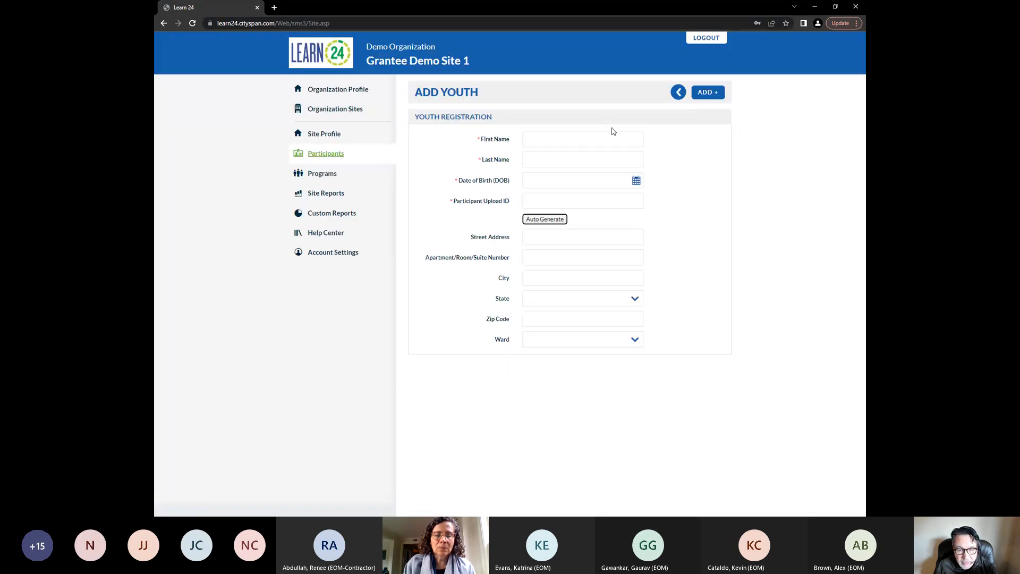
left_click(574, 135)
type("Jane")
key("Tab")
type("D")
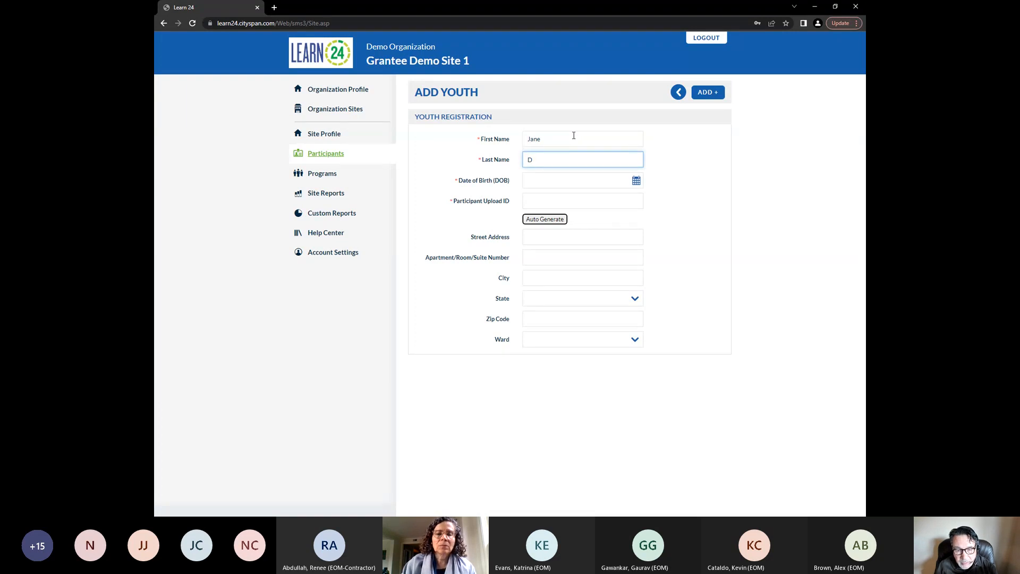
type("oe")
Pick the youth's date of birth from the calendar
left_click(640, 182)
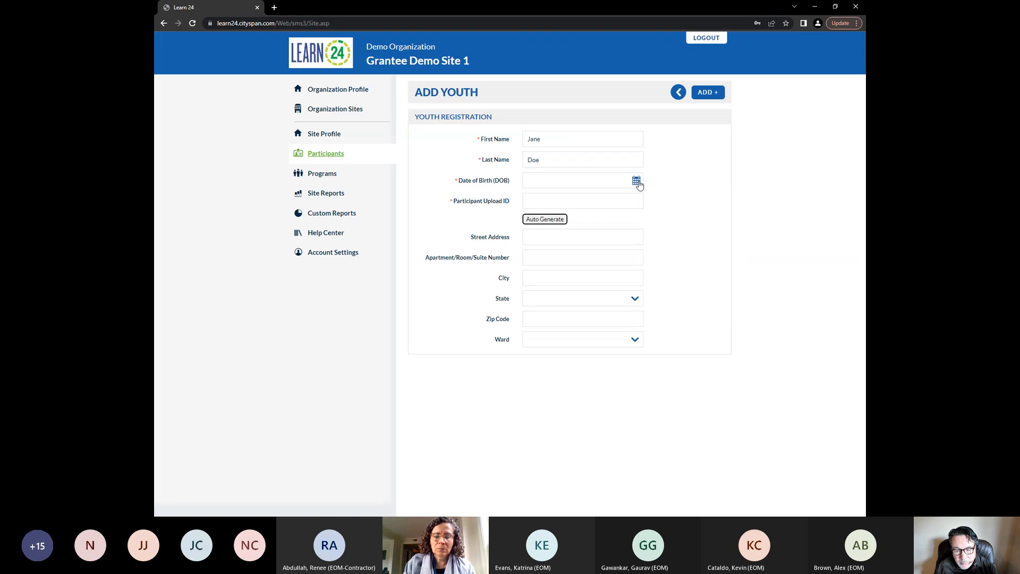
left_click(640, 181)
left_click(650, 201)
left_click(650, 201)
left_click(650, 201)
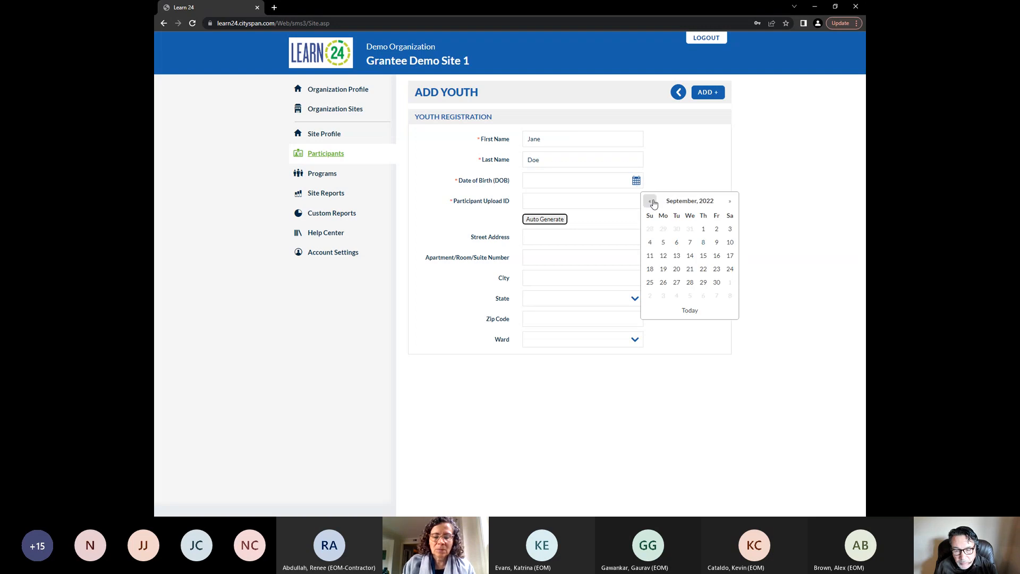
left_click(650, 201)
left_click(650, 200)
left_click(675, 257)
Enter a participant upload ID for the youth
left_click(583, 204)
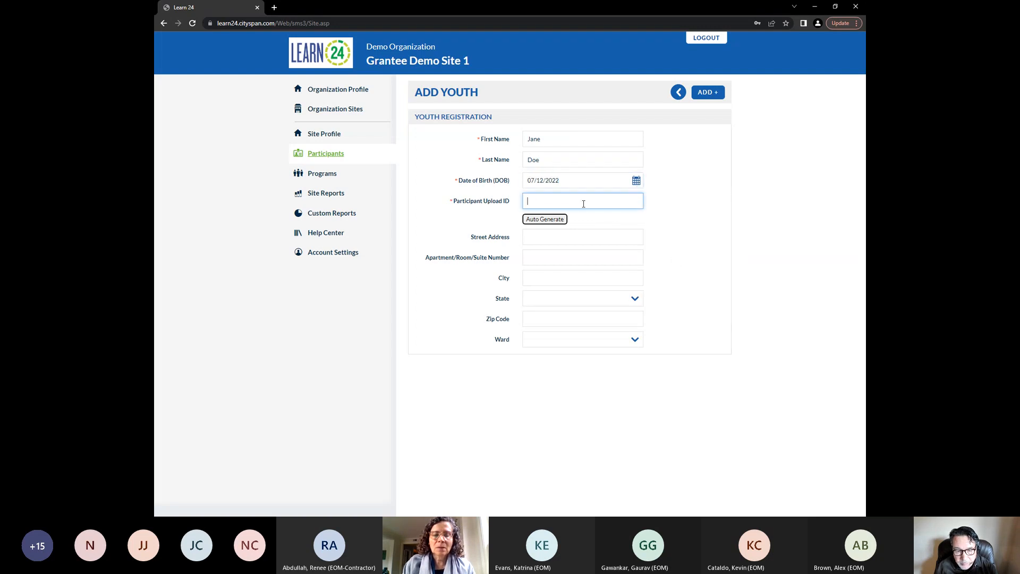
type("12321444")
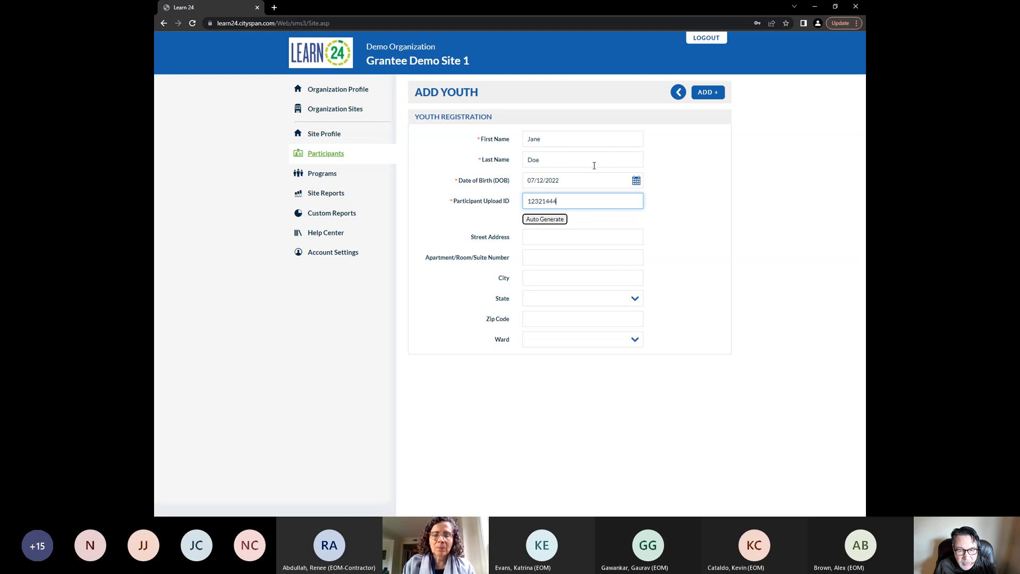
left_click(762, 232)
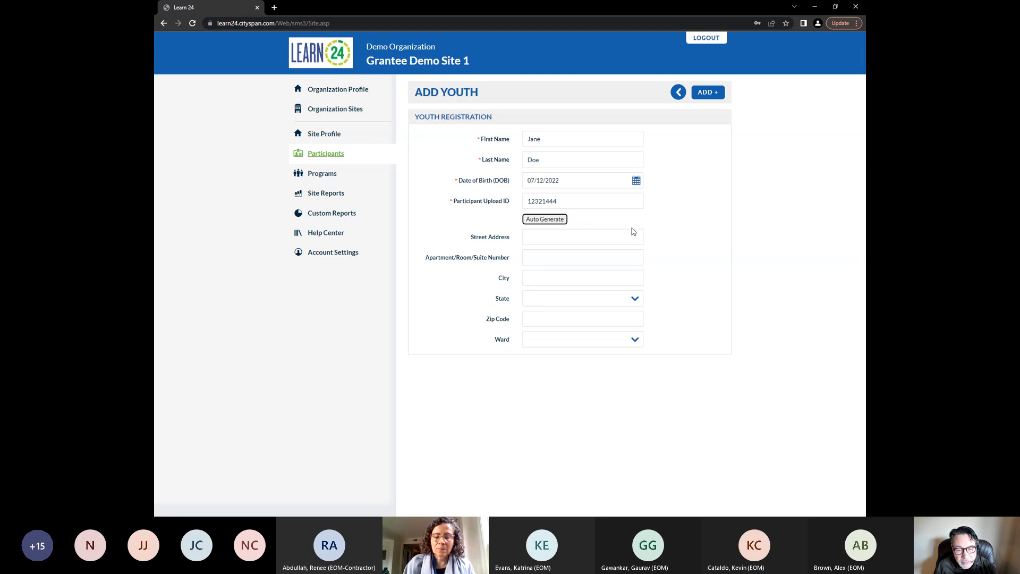
Enter the youth's street address
left_click(598, 235)
type("12")
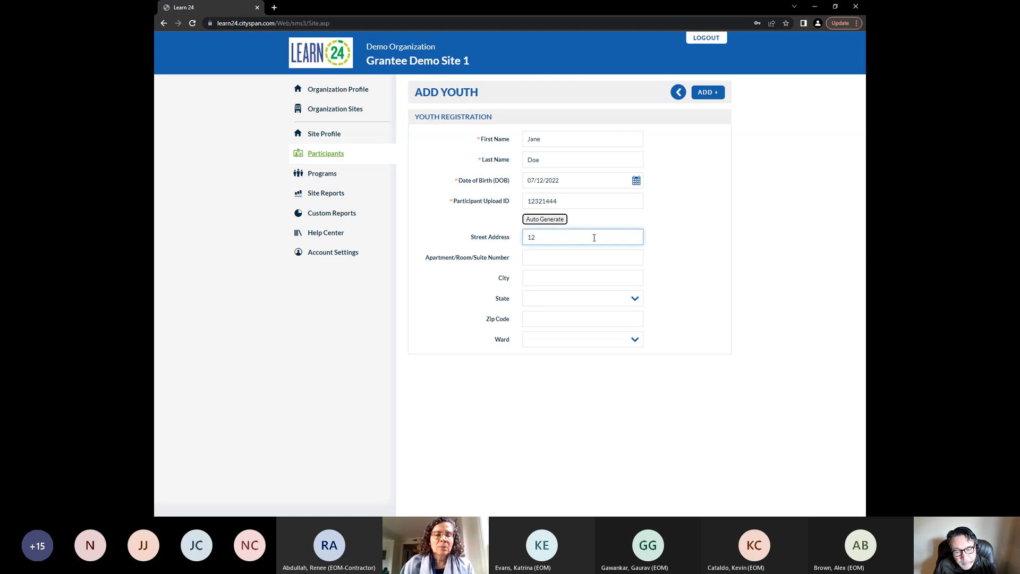
type("3 Main")
key("Tab")
key("Tab")
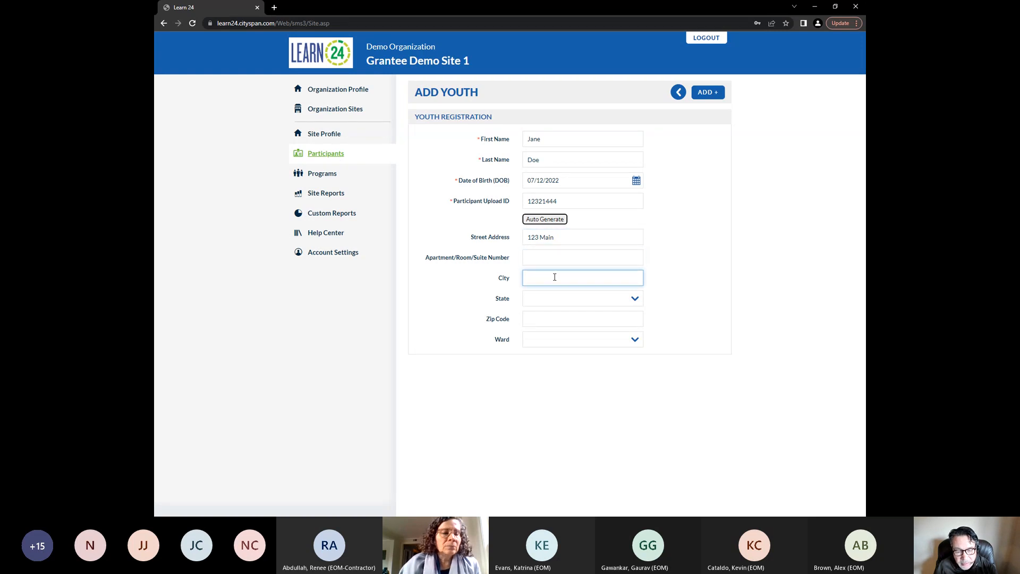
Set the youth's state to District of Columbia
left_click(572, 303)
left_click(675, 287)
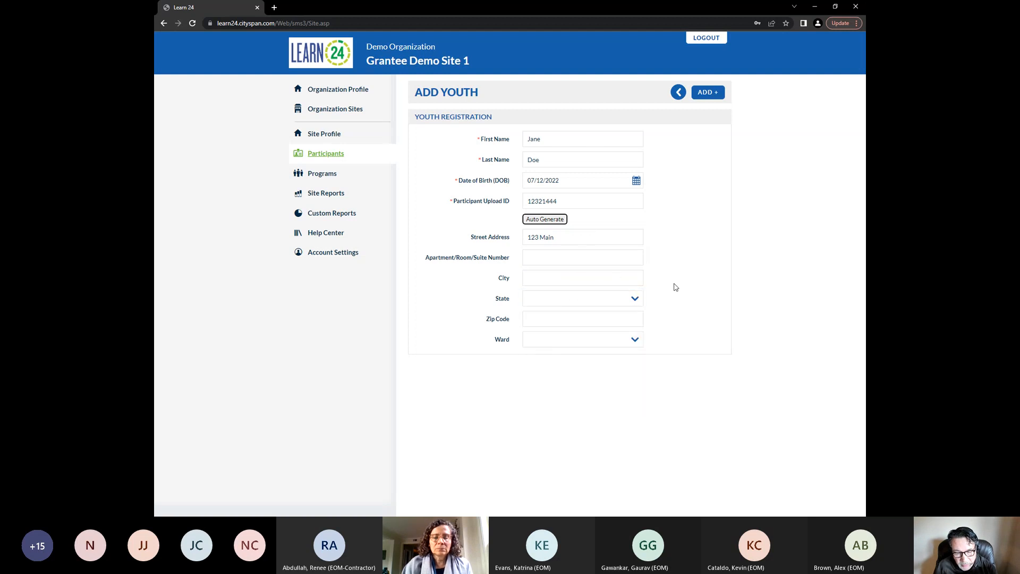
left_click(637, 295)
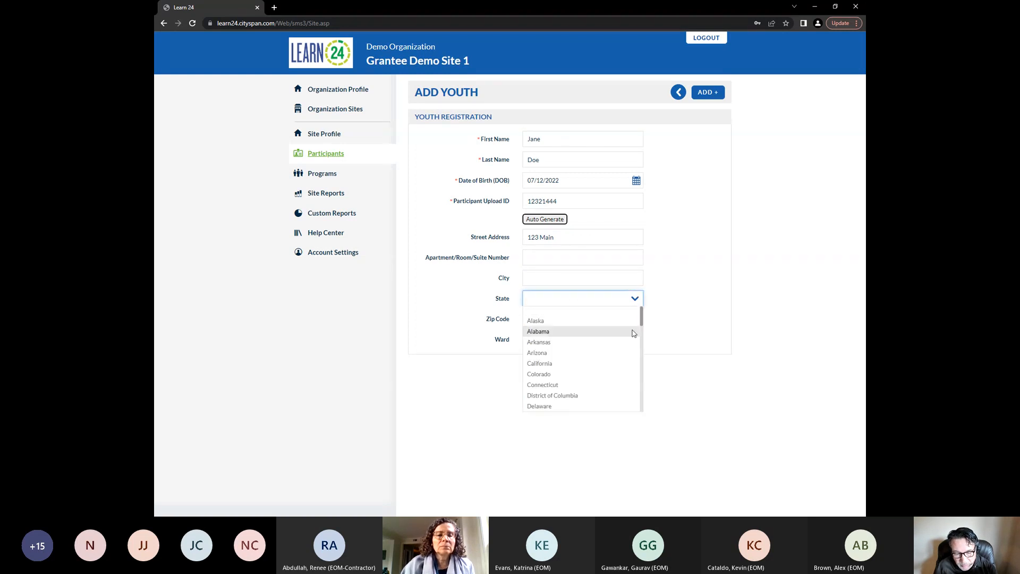
left_click(600, 395)
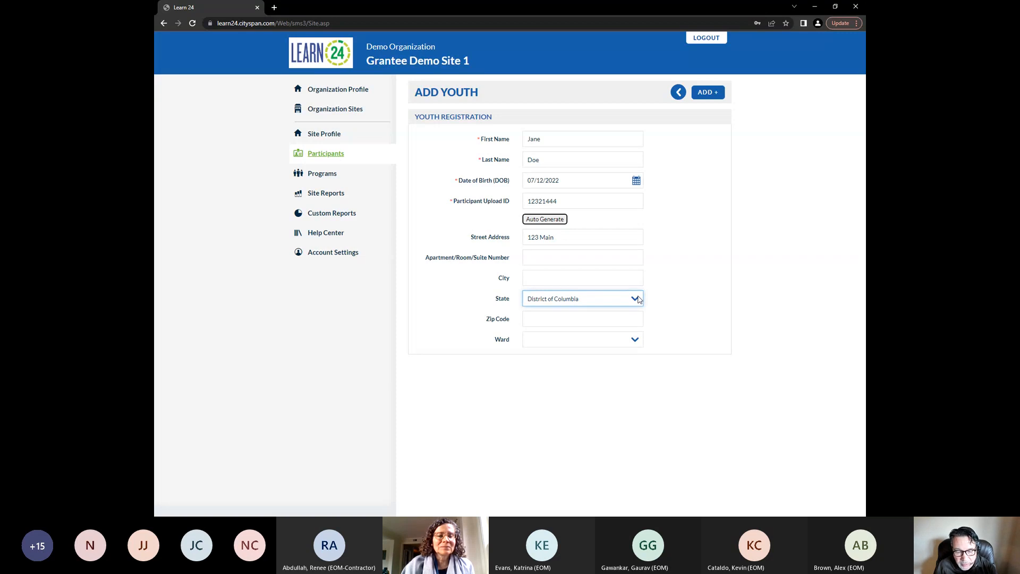
Set the ward to 2 and add the youth record
left_click(637, 320)
left_click(635, 340)
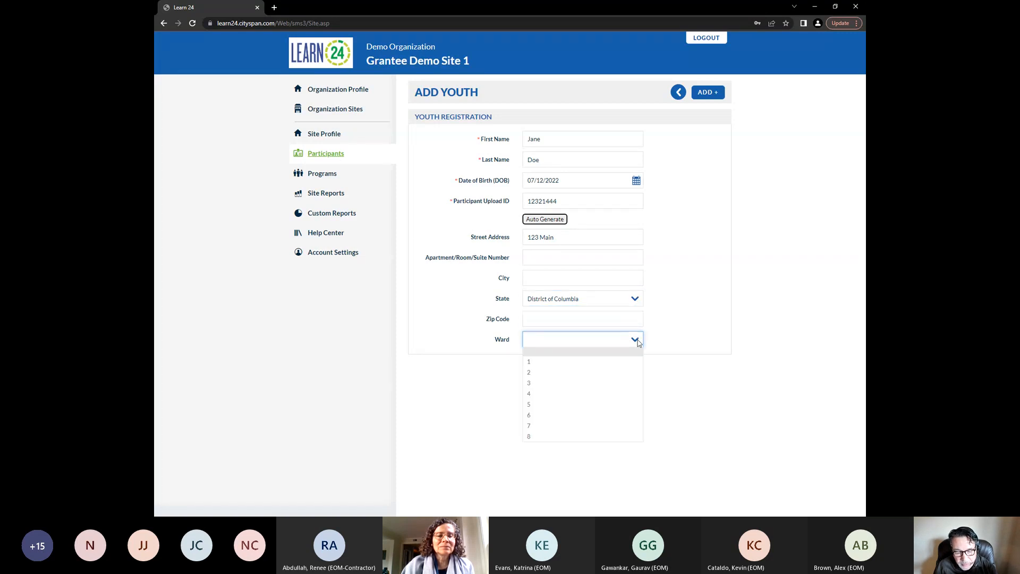
left_click(622, 372)
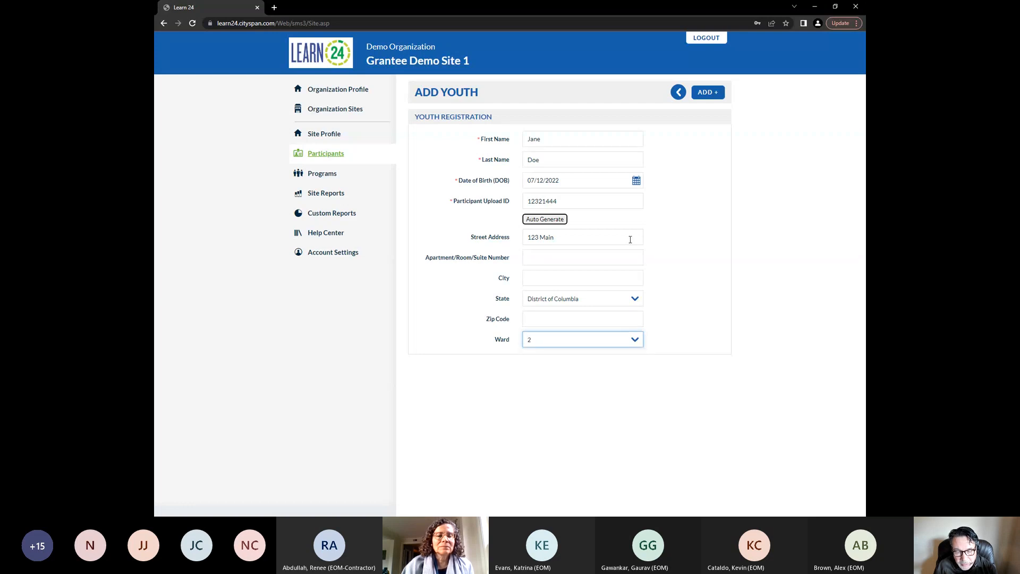
left_click(711, 95)
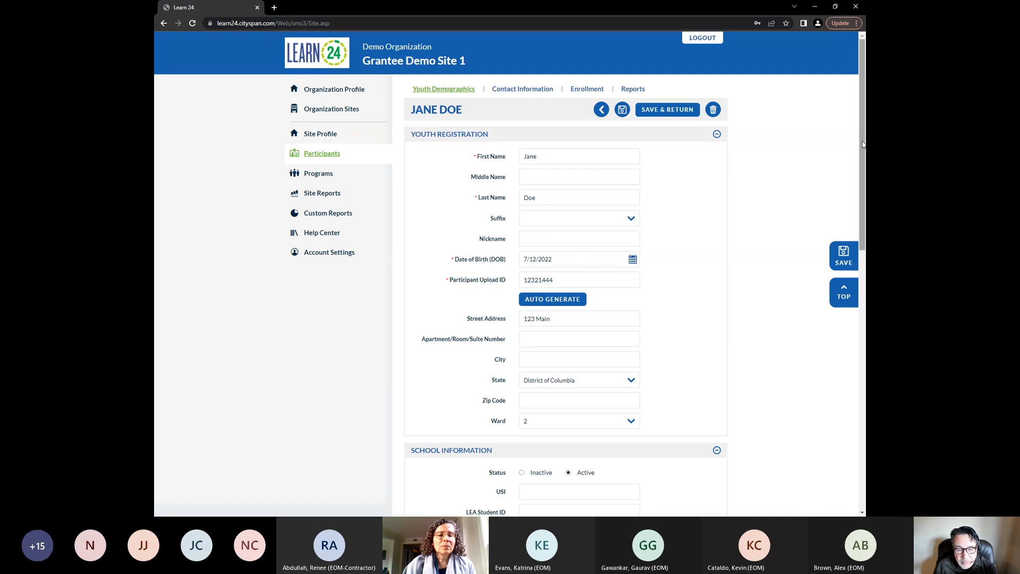
Scroll through the new participant's record sections
left_click_drag(862, 144, 864, 314)
left_click_drag(864, 318, 793, 158)
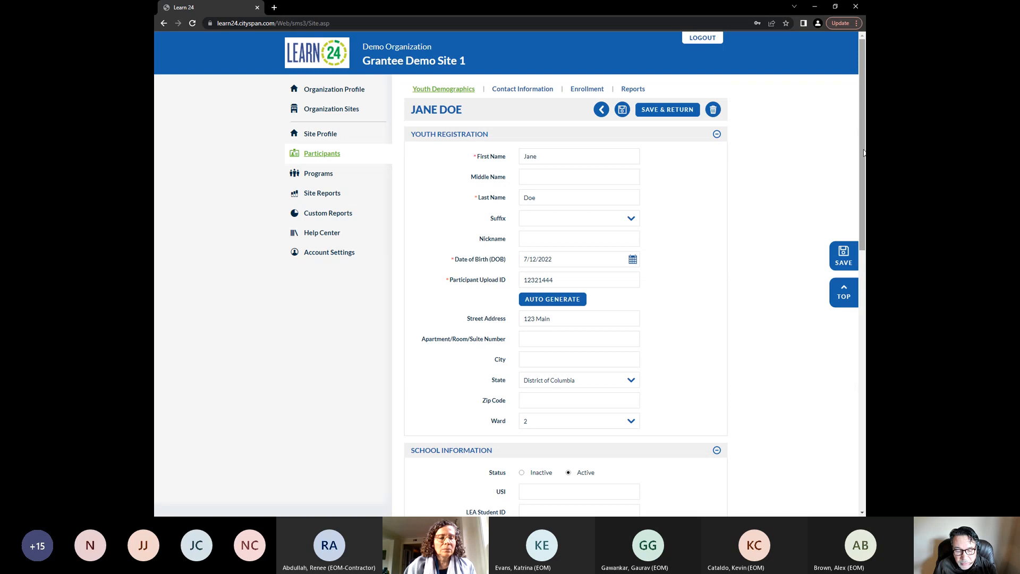
left_click_drag(863, 153, 864, 274)
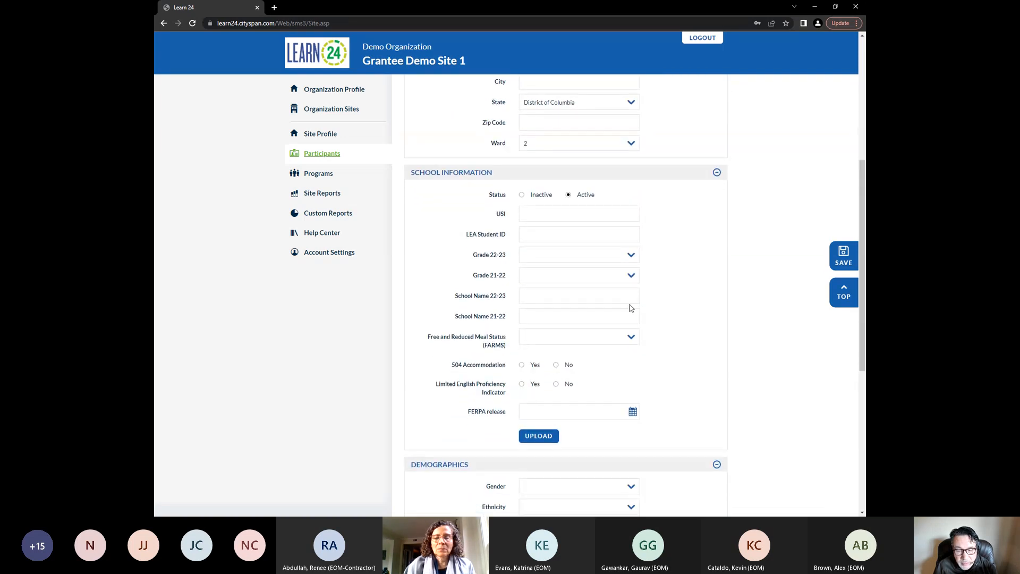
left_click_drag(864, 312, 864, 371)
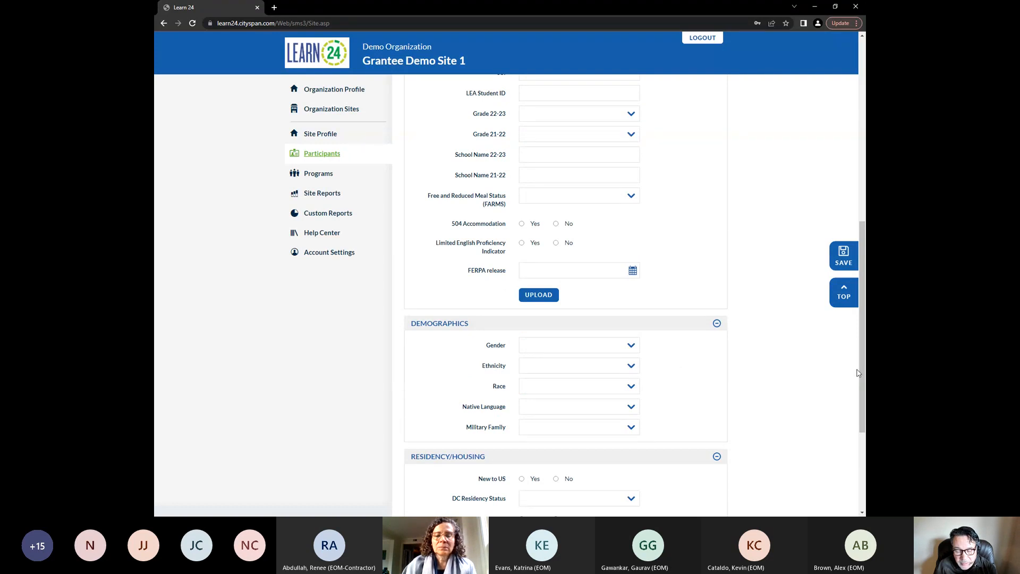
left_click_drag(862, 373, 805, 406)
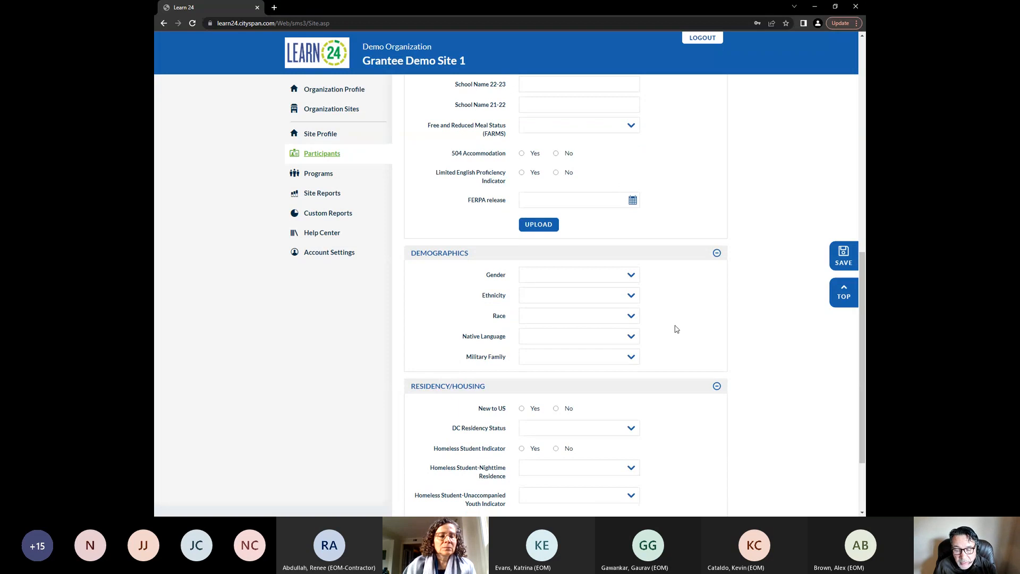
Review the remaining sections of the youth record and its contact information form
left_click_drag(863, 347, 863, 356)
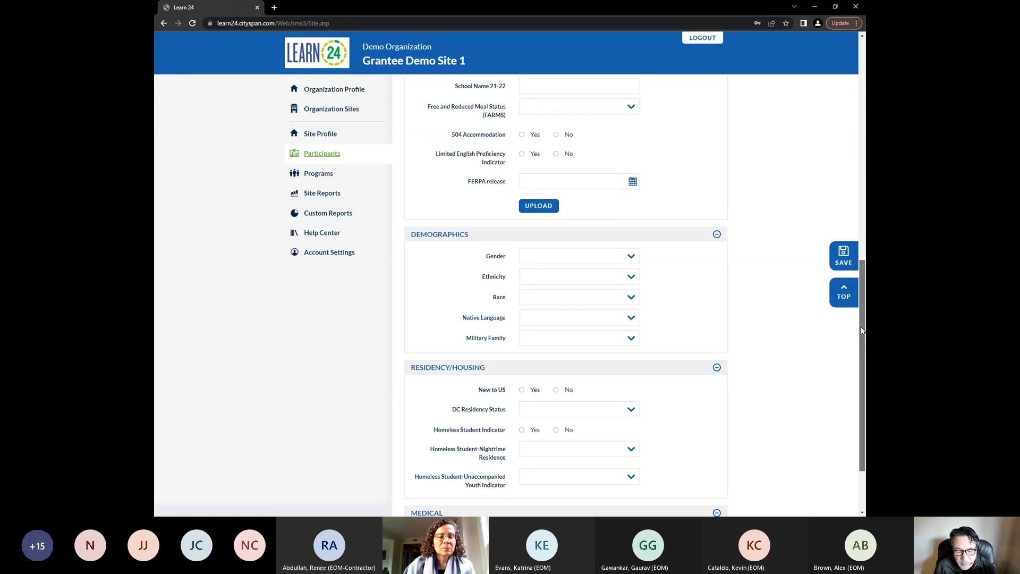
scroll(860, 364, "down", 2)
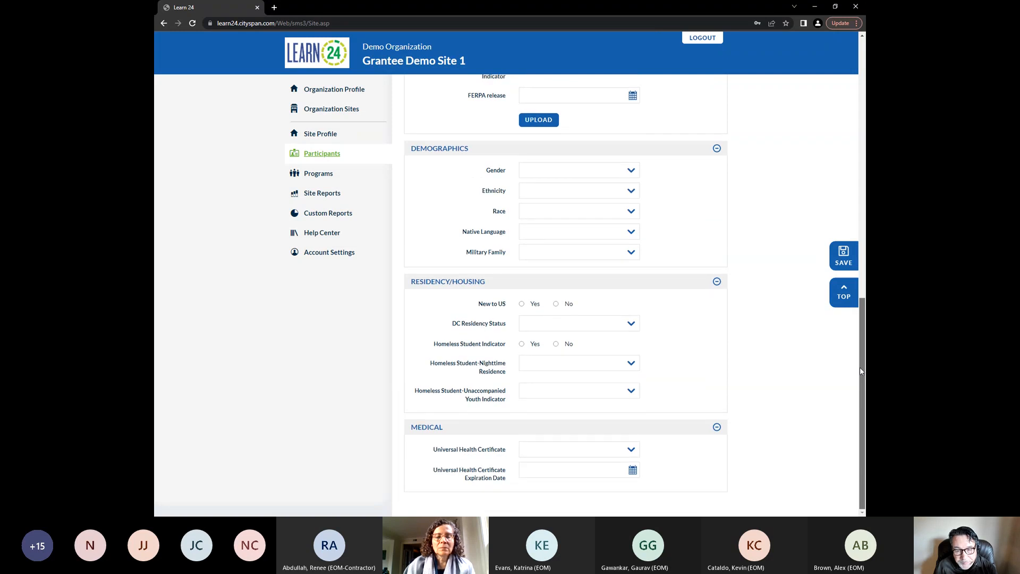
scroll(834, 217, "up", 6)
scroll(834, 217, "up", 5)
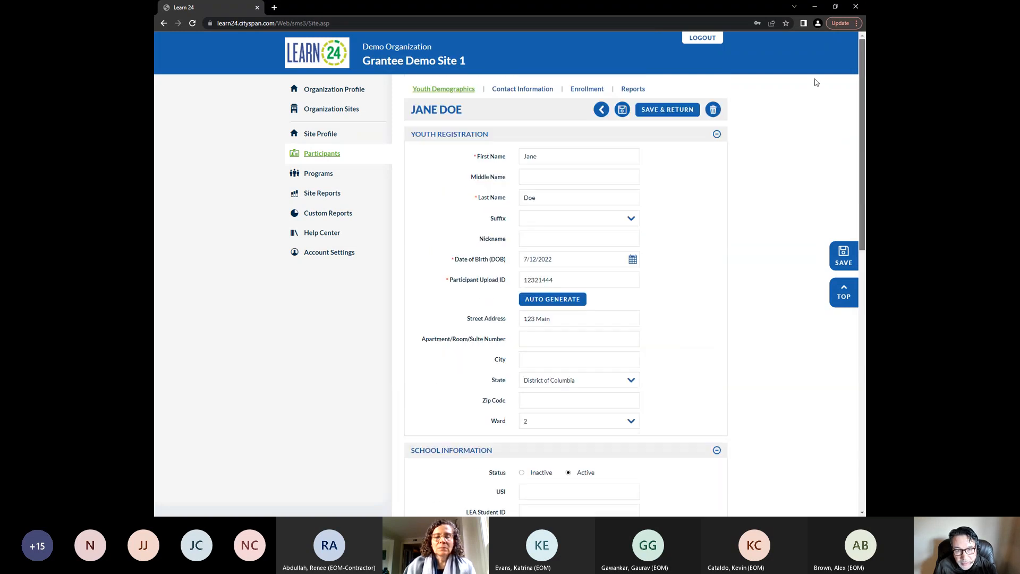
left_click(523, 89)
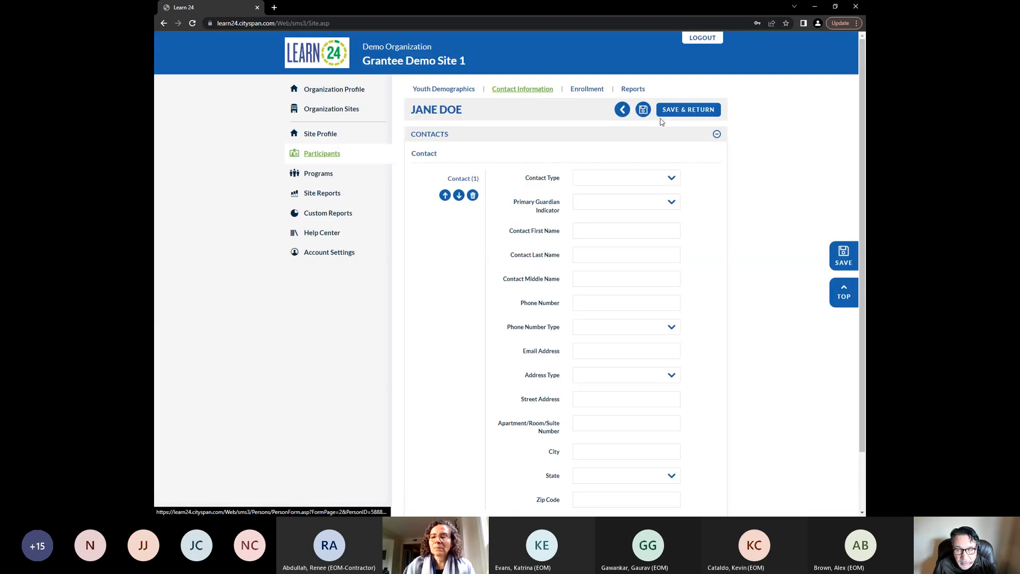
mouse_move(862, 126)
left_mouse_down()
mouse_move(862, 141)
mouse_move(862, 127)
left_mouse_up()
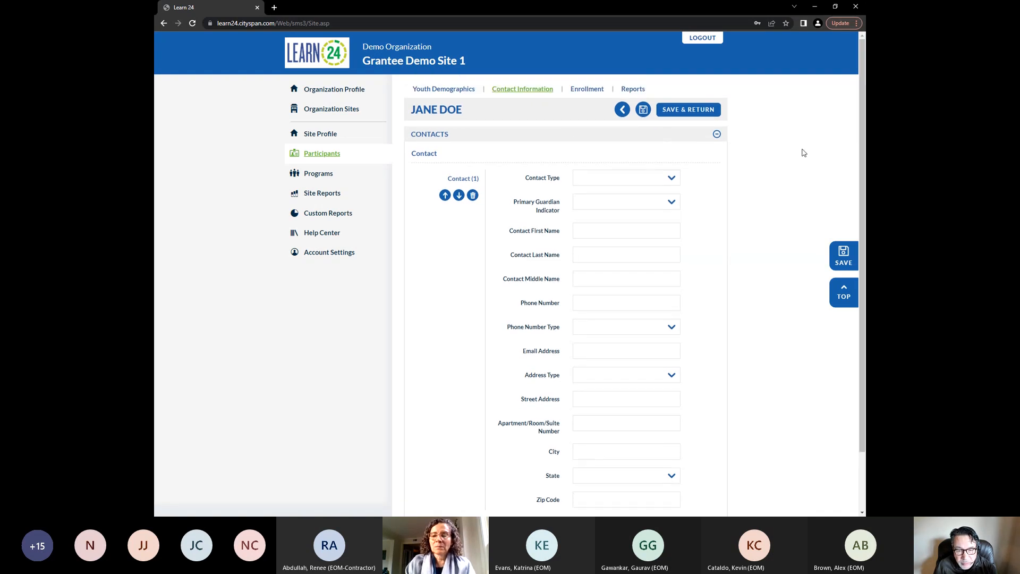
left_click_drag(860, 153, 843, 129)
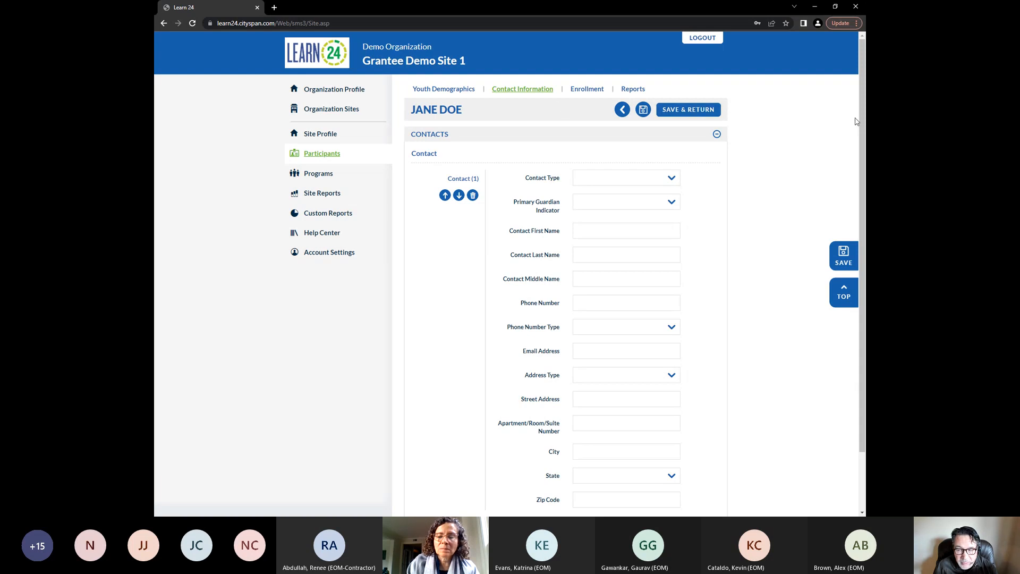
left_click_drag(862, 121, 857, 155)
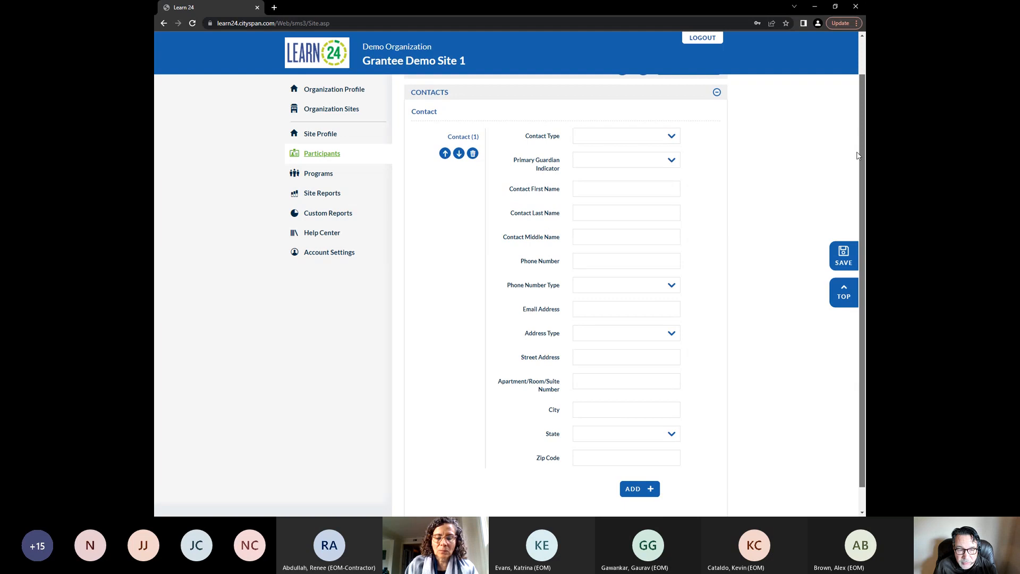
scroll(857, 155, "up", 1)
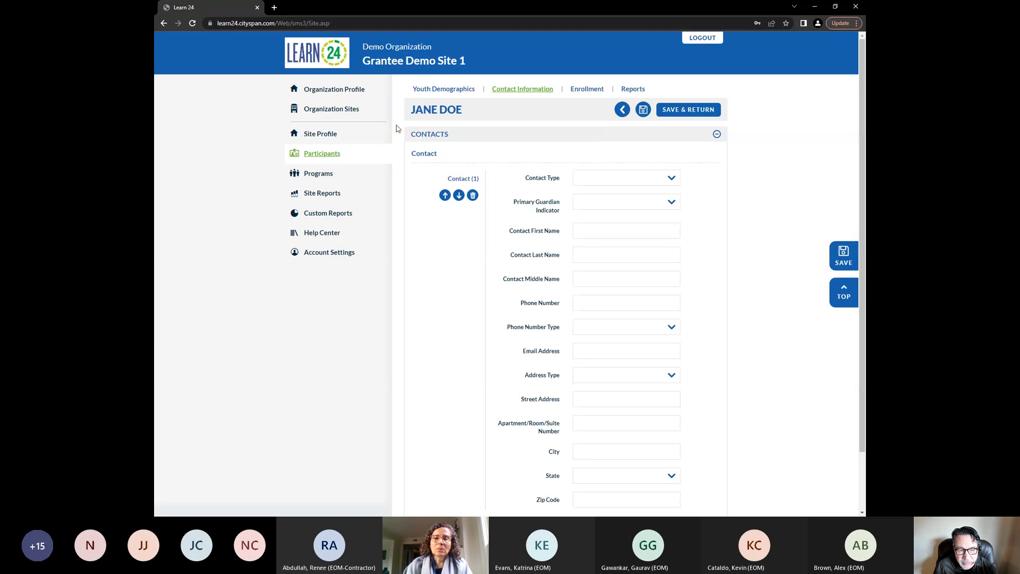
Open an existing participant's record from the participants list, then return to the list
left_click(322, 153)
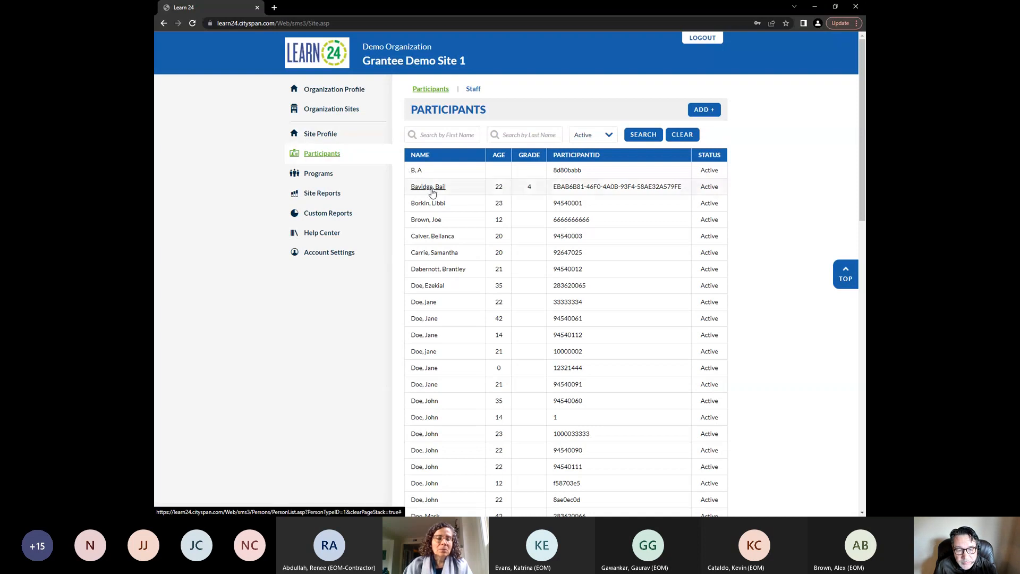
left_click(423, 319)
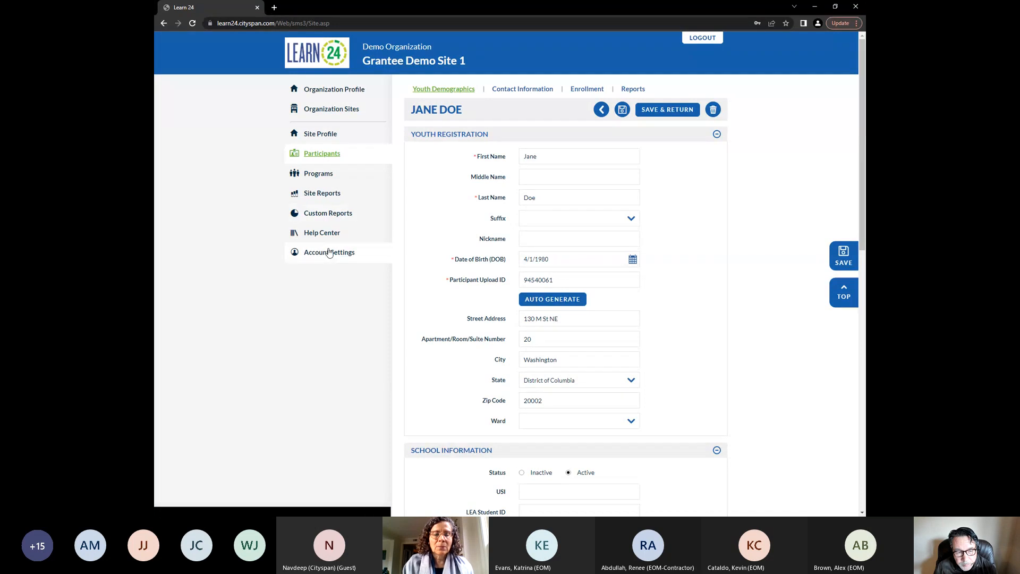
left_click(322, 154)
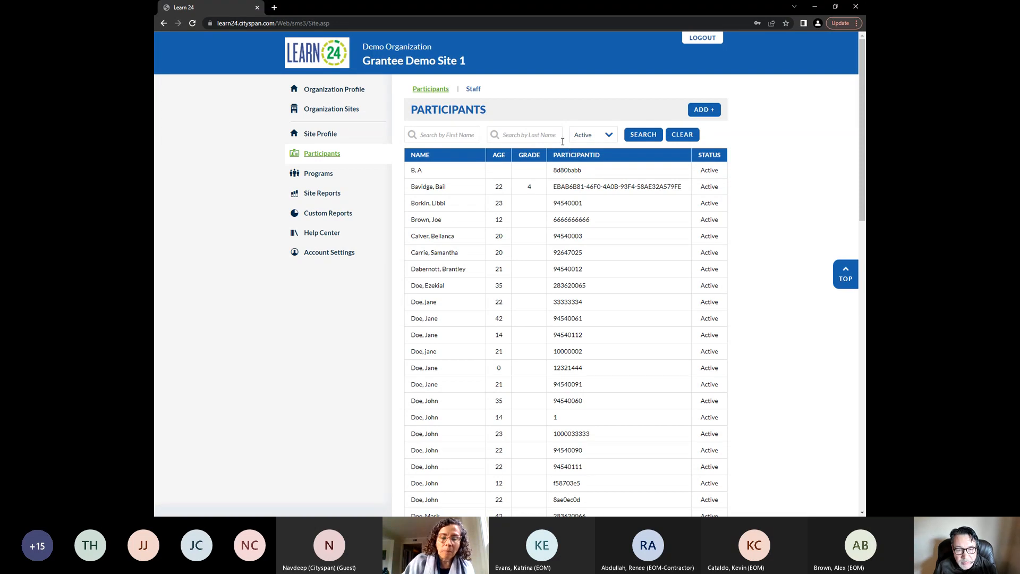
Browse the site's staff list and open two staff members' registration records
left_click(472, 88)
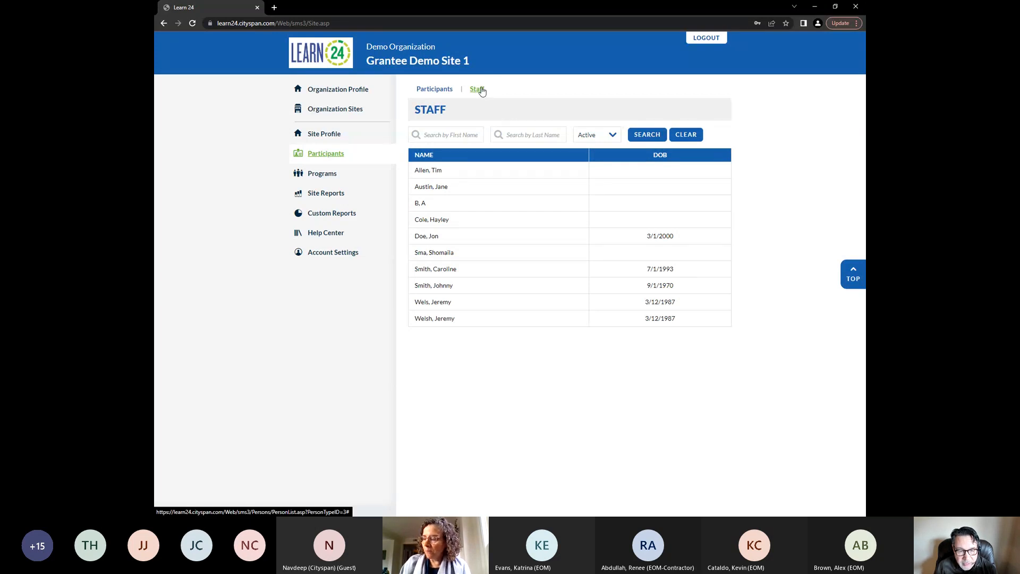
left_click(428, 236)
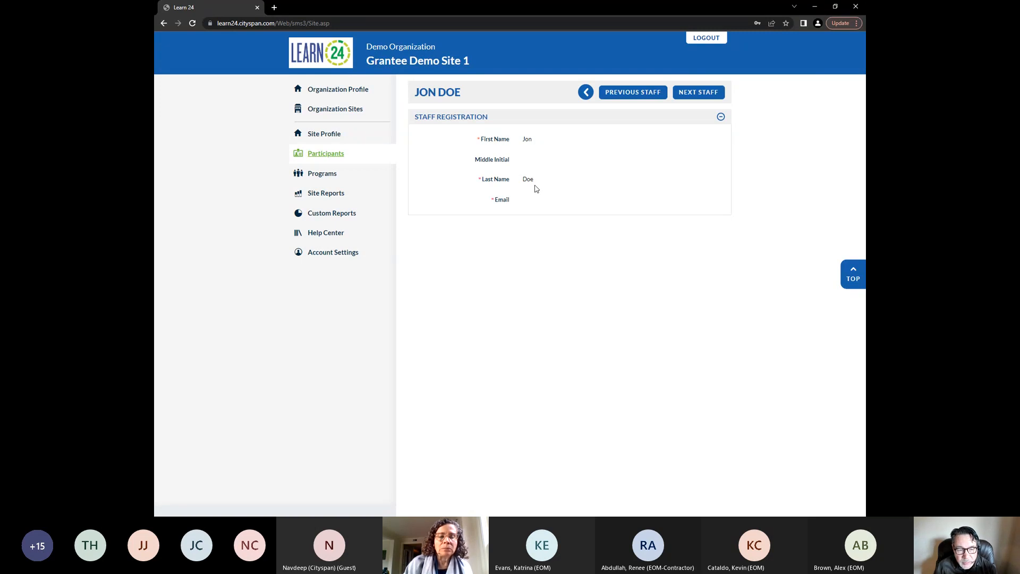
left_click(332, 155)
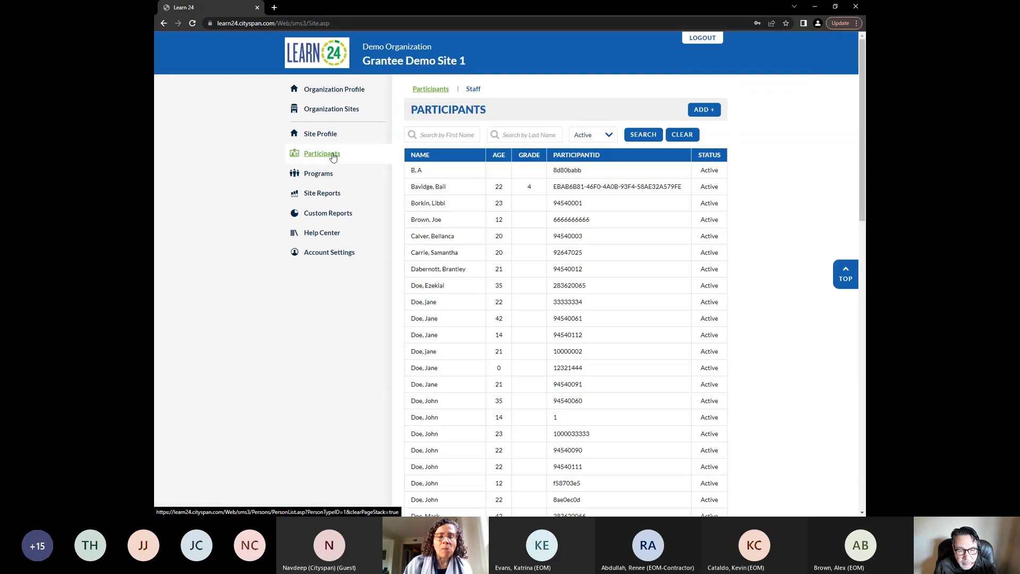
left_click(473, 91)
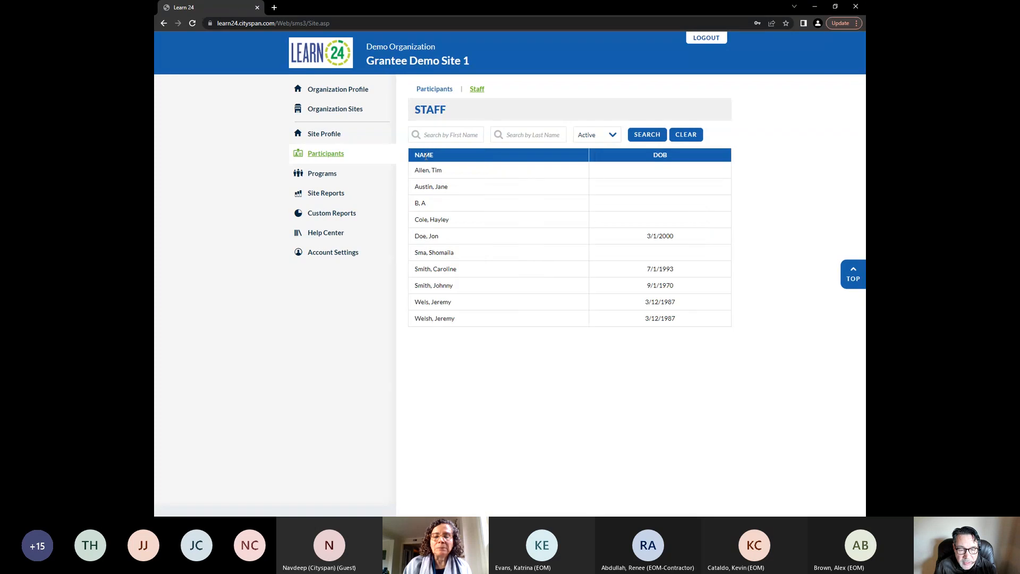
left_click(435, 268)
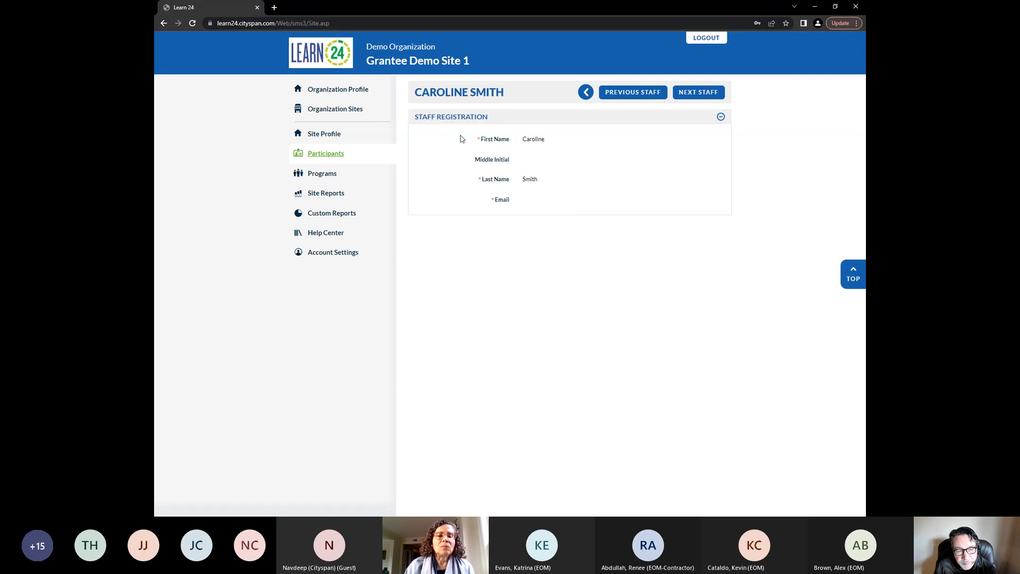
left_click(330, 157)
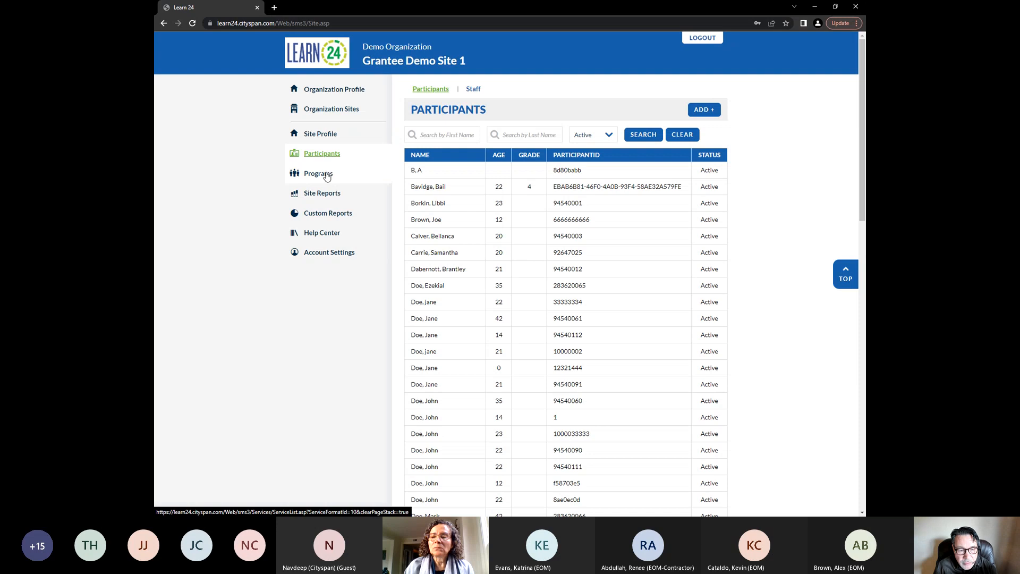
Open the Afterschool Dance Class program's details from the programs list and return to the list
left_click(327, 175)
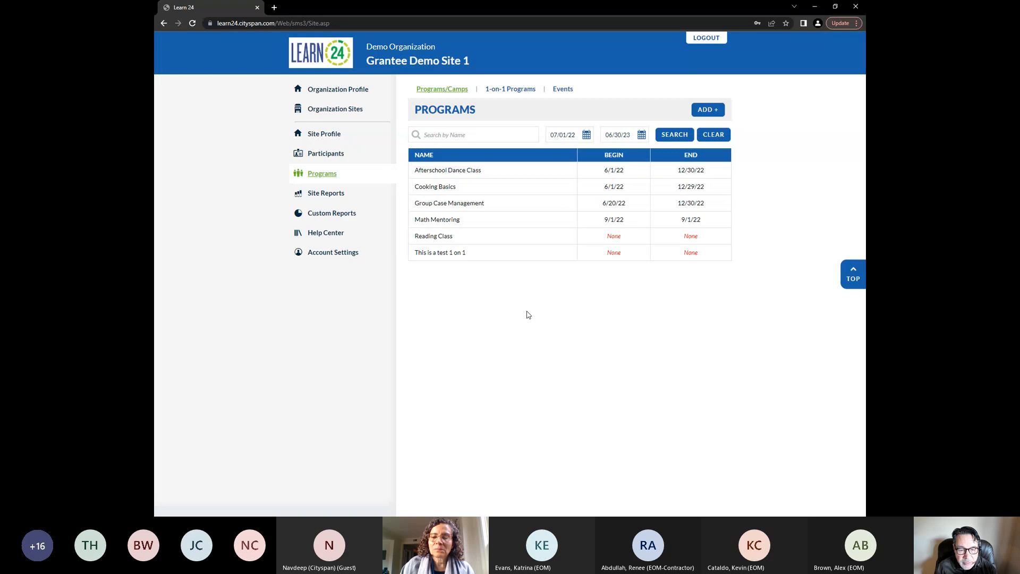
left_click(462, 170)
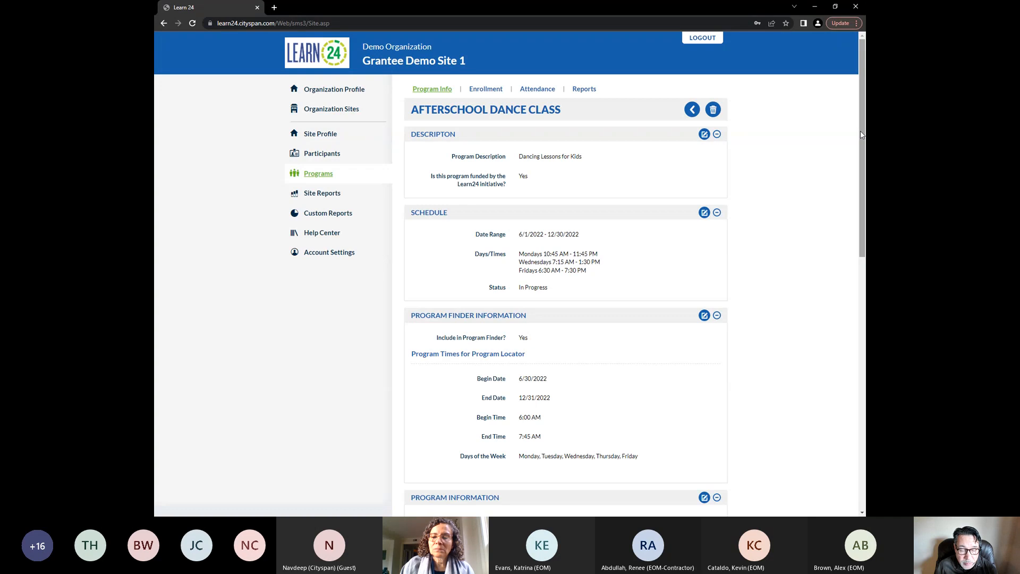
mouse_move(861, 132)
left_mouse_down()
mouse_move(865, 404)
mouse_move(843, 127)
left_mouse_up()
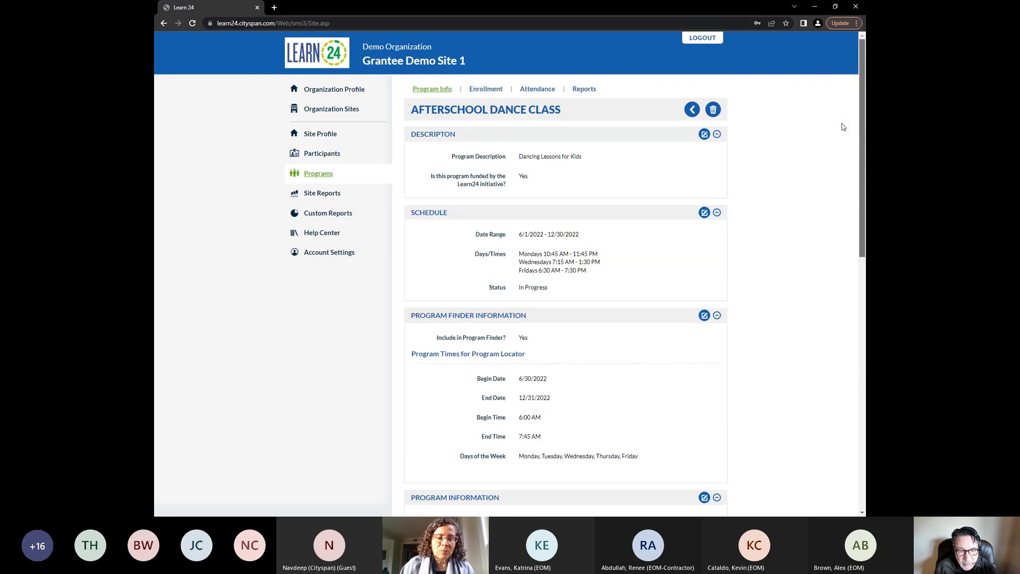
left_click(315, 178)
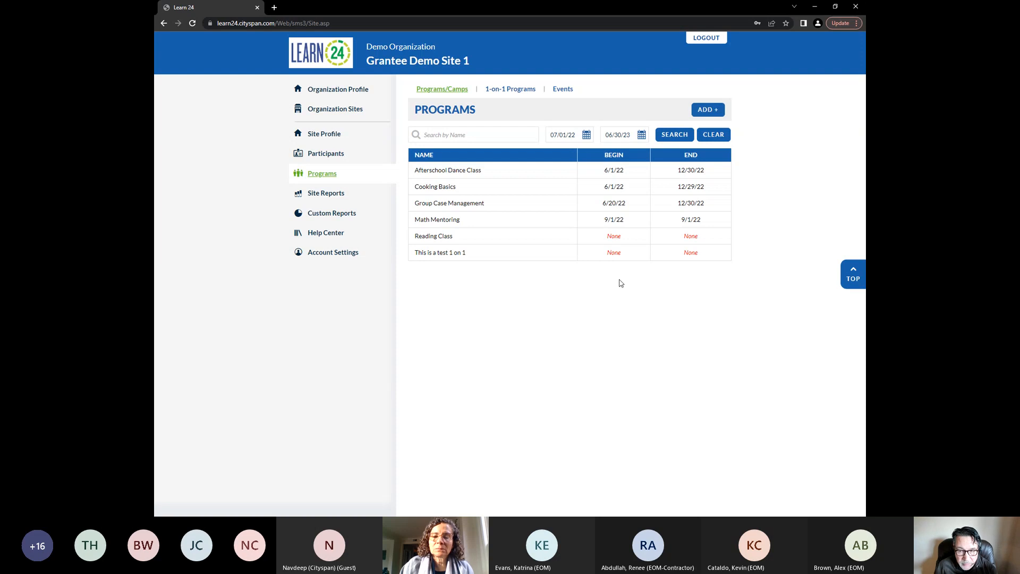
Start adding a new program and name it Today's Sample Group
left_click(712, 112)
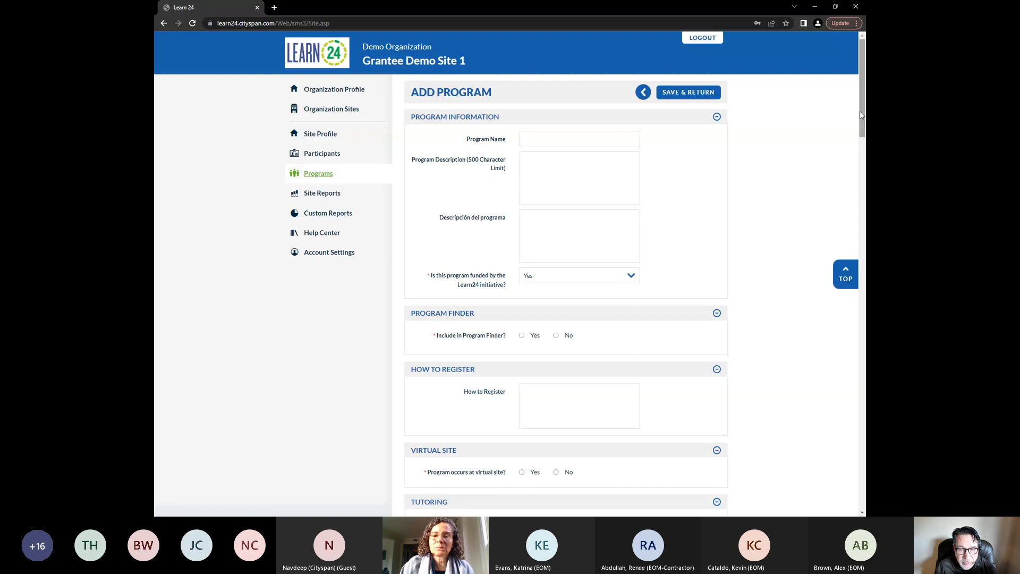
left_click(547, 134)
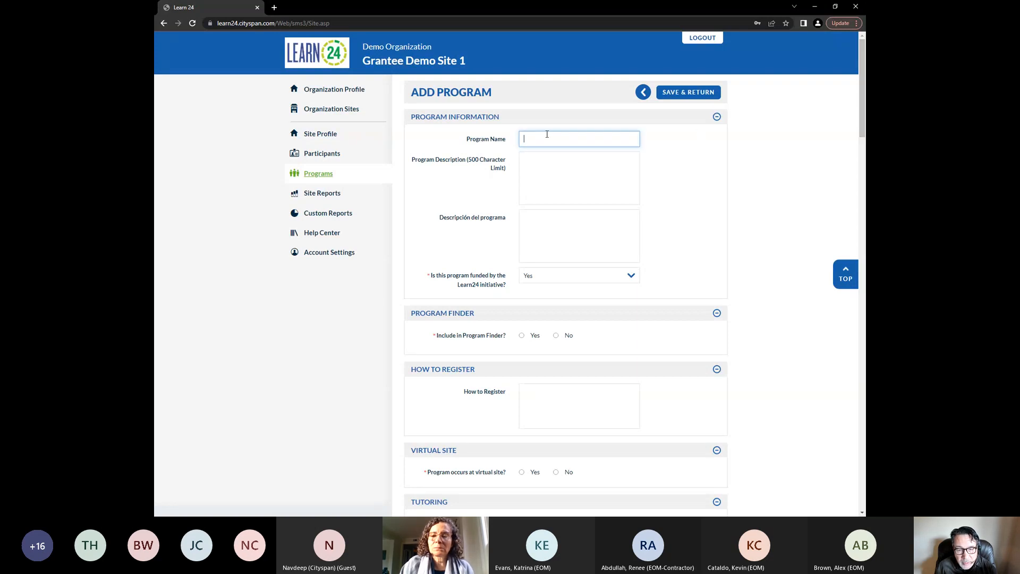
type("Today")
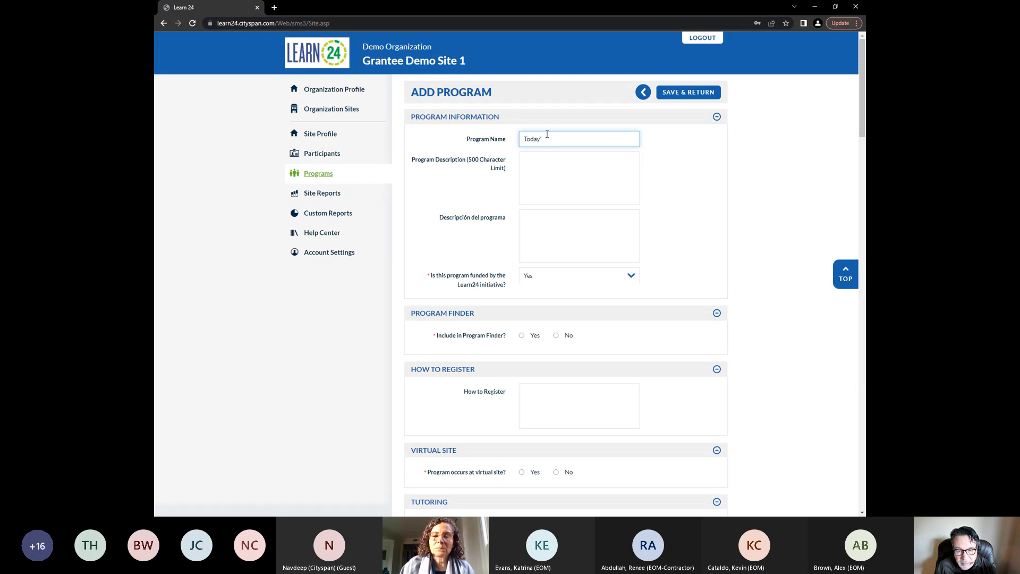
type("'s Sample")
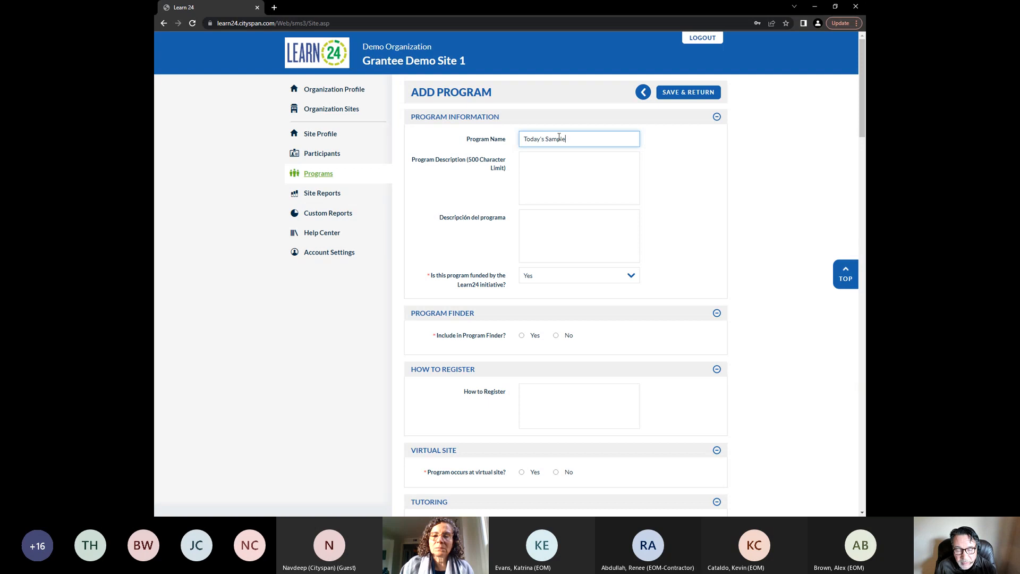
type(" Group")
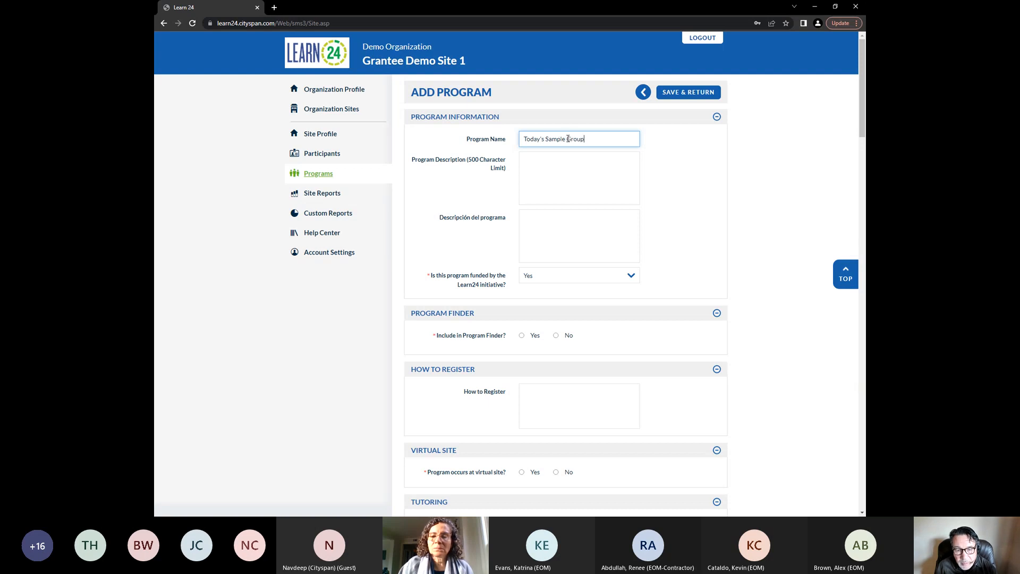
left_click(744, 167)
Set the program's Include in Program Finder option to Yes
left_click_drag(862, 123, 863, 132)
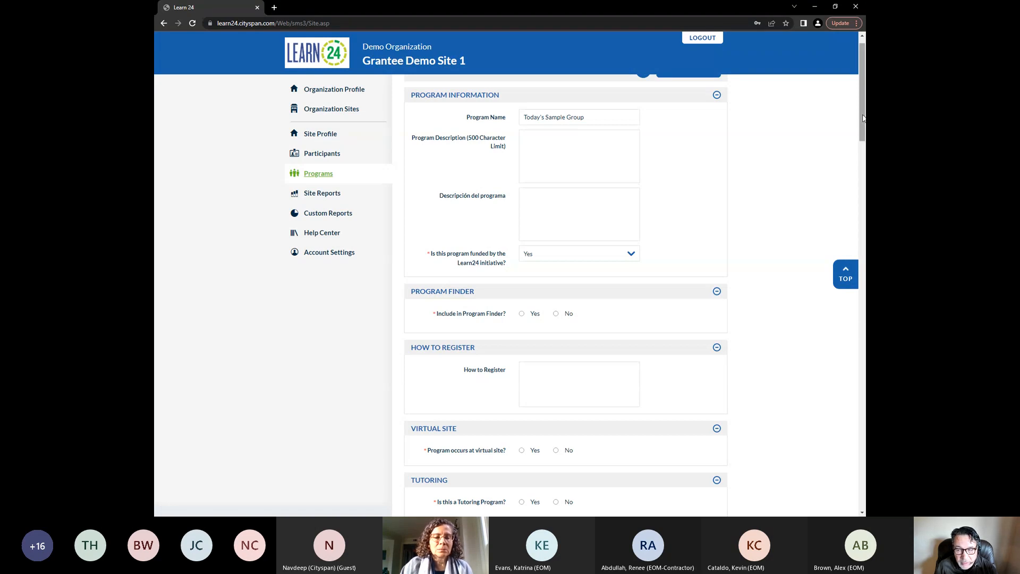
left_click_drag(863, 114, 864, 141)
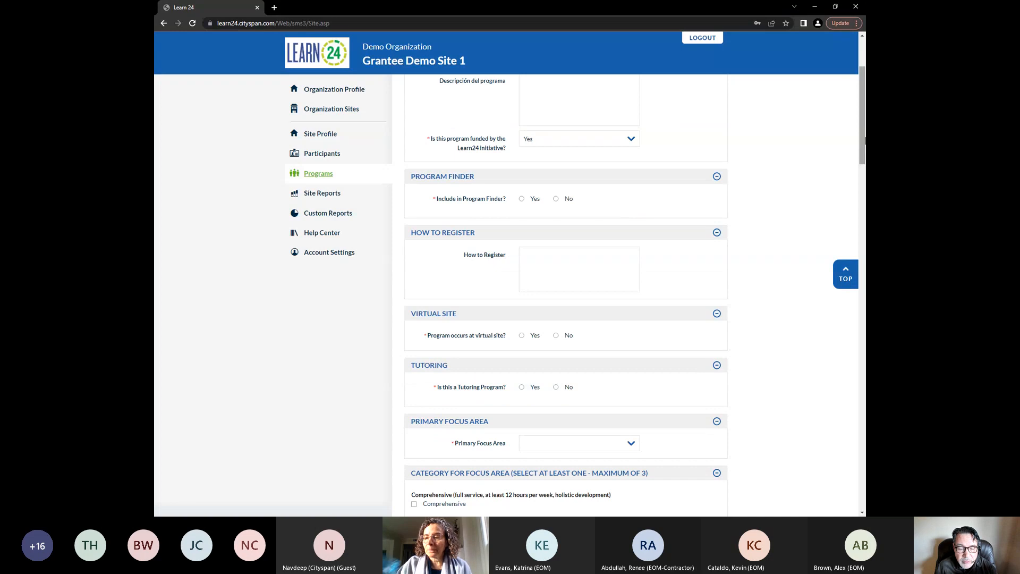
mouse_move(864, 139)
left_mouse_down()
mouse_move(862, 106)
mouse_move(864, 147)
left_mouse_up()
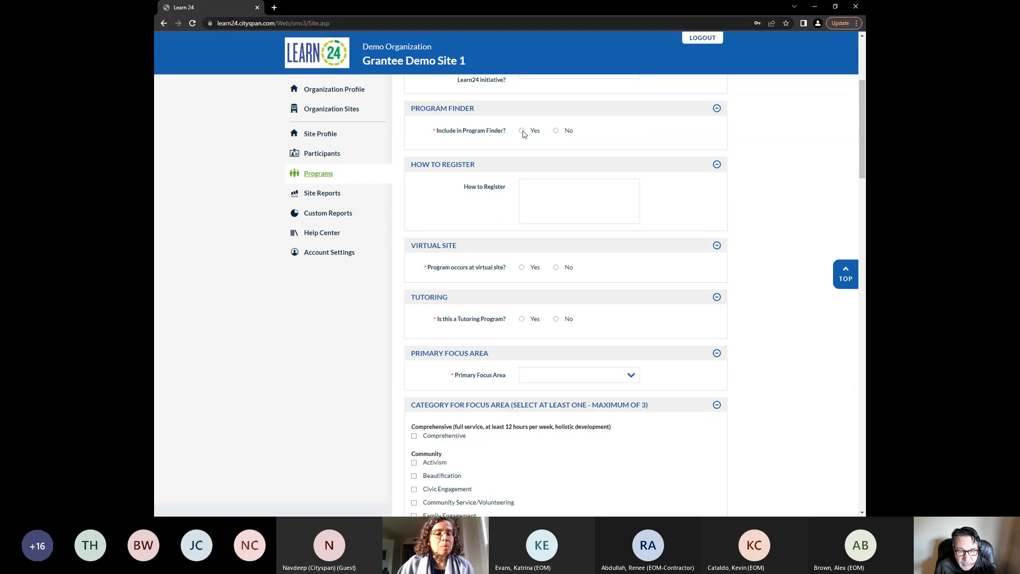
left_click(556, 131)
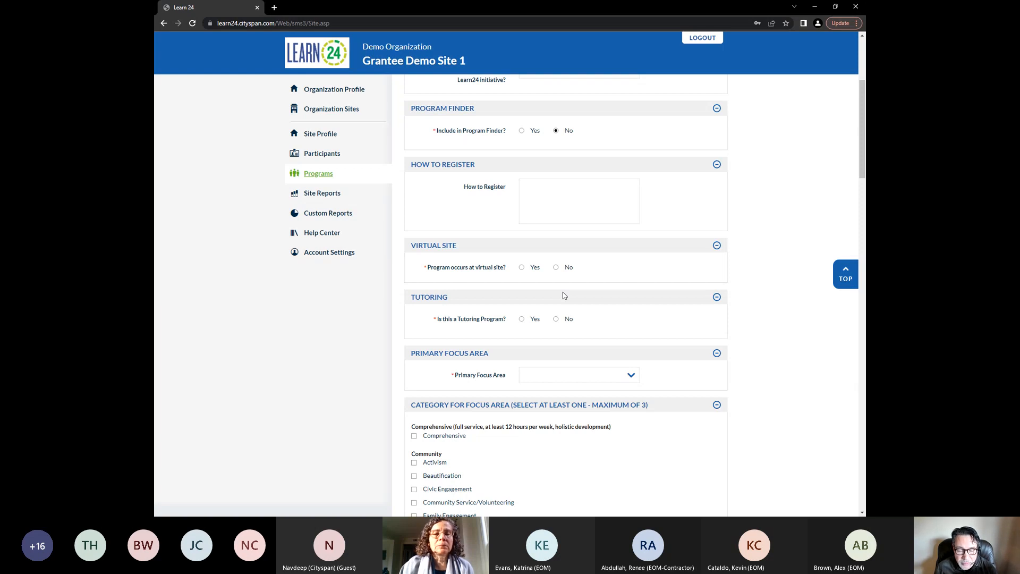
left_click(522, 131)
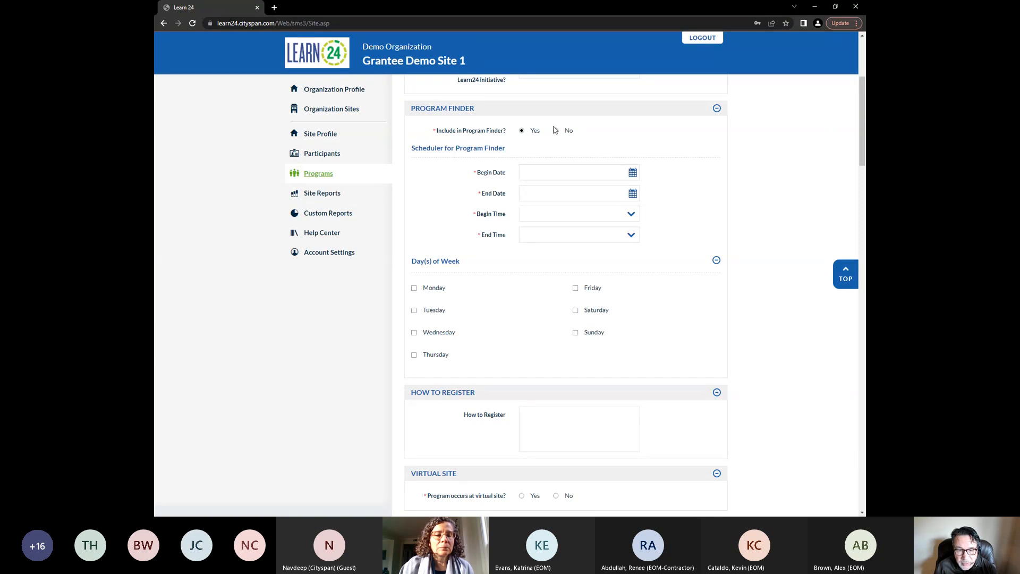
Set the Program Finder schedule's begin date to 02/10/2023 and end date to 02/17/2023
scroll(659, 141, "down", 1)
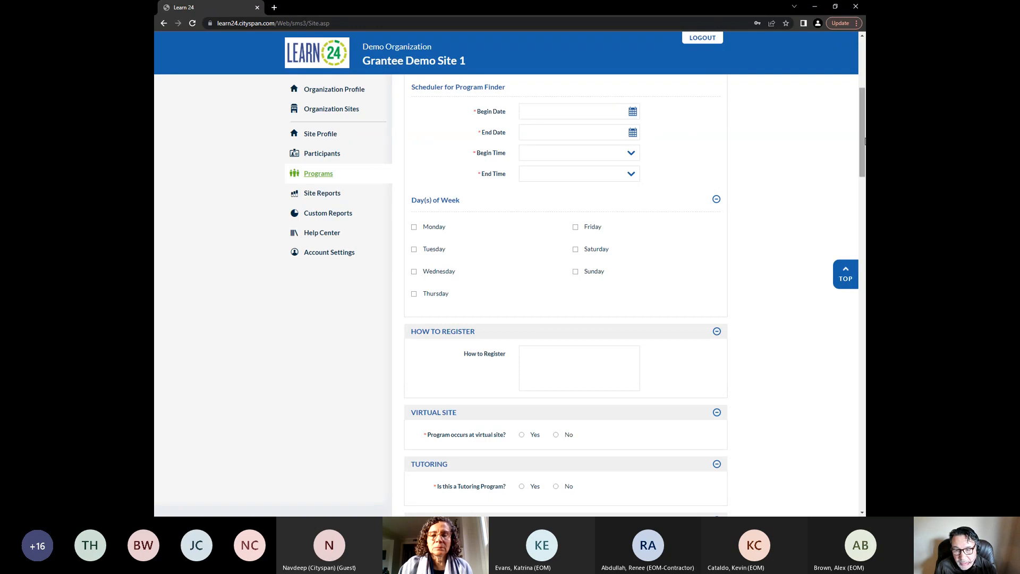
scroll(693, 124, "up", 1)
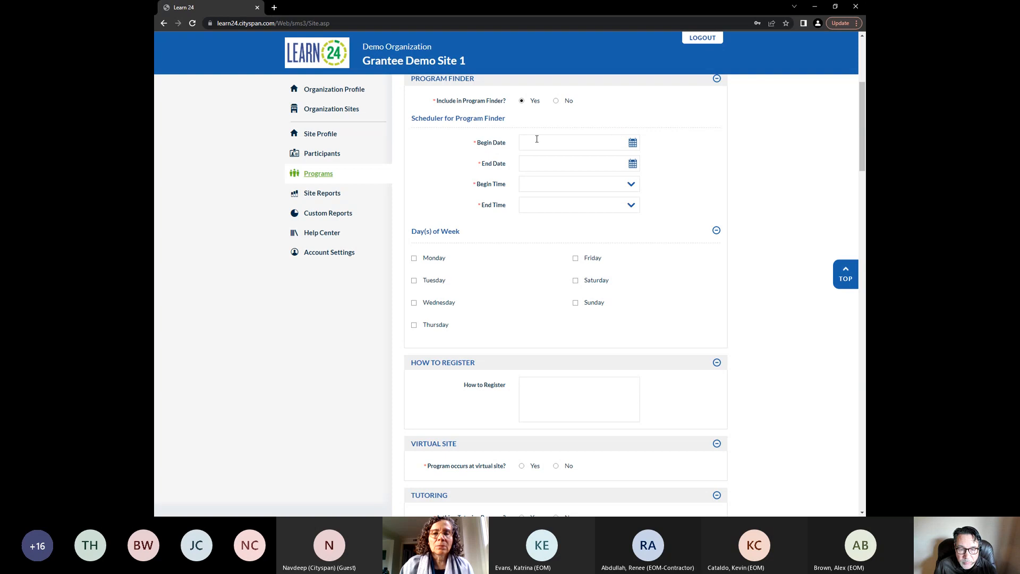
left_click(614, 143)
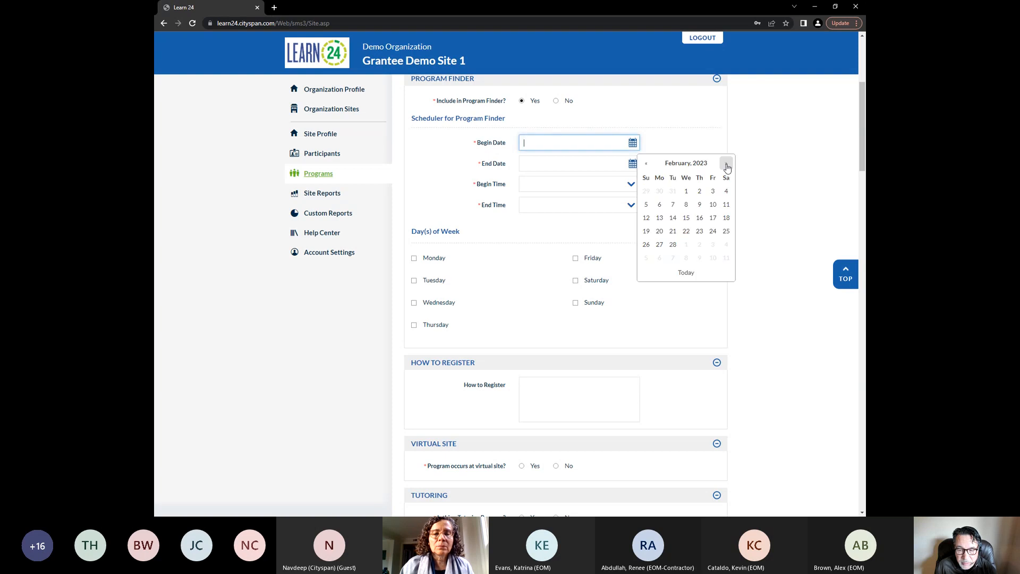
left_click(713, 205)
left_click(614, 163)
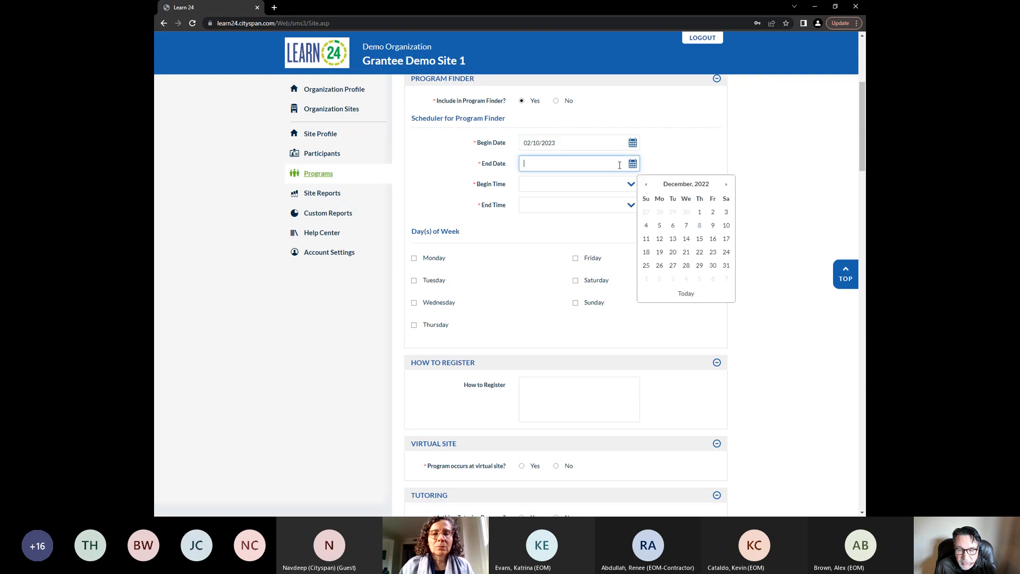
left_click(725, 185)
left_click(726, 184)
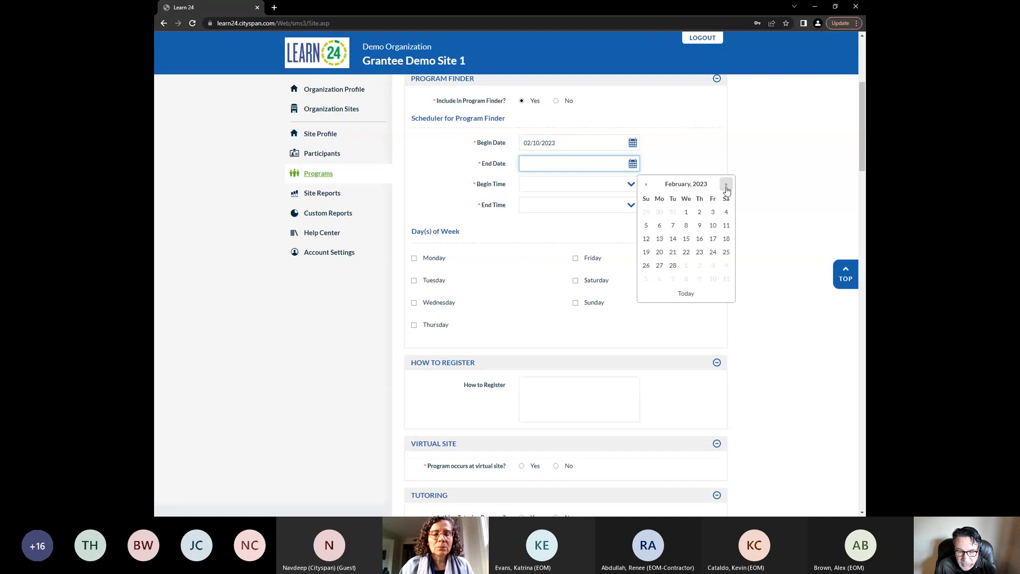
left_click(713, 238)
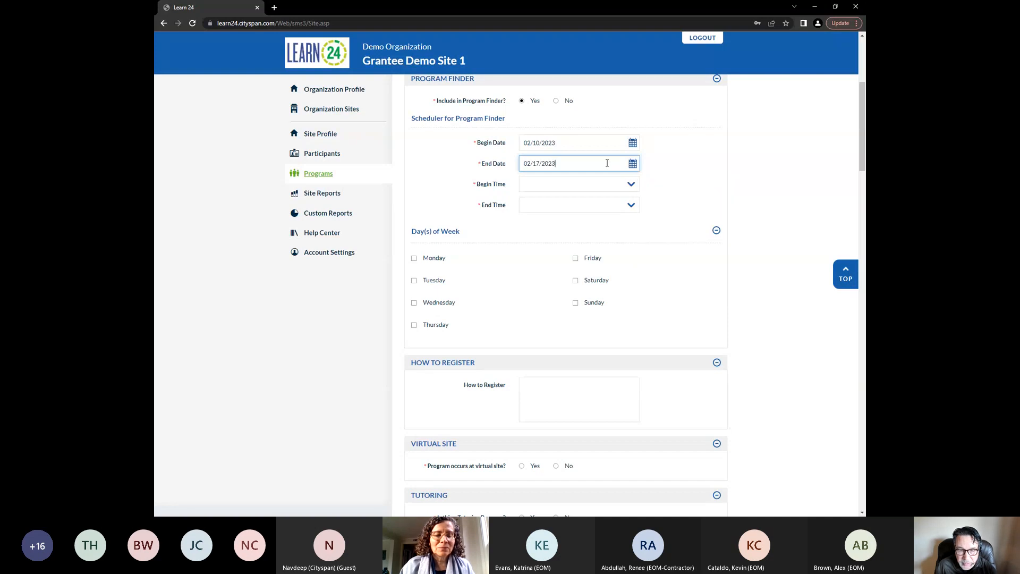
Set the schedule's begin time to 2:30 PM and end time to 4:00 PM
left_click(612, 186)
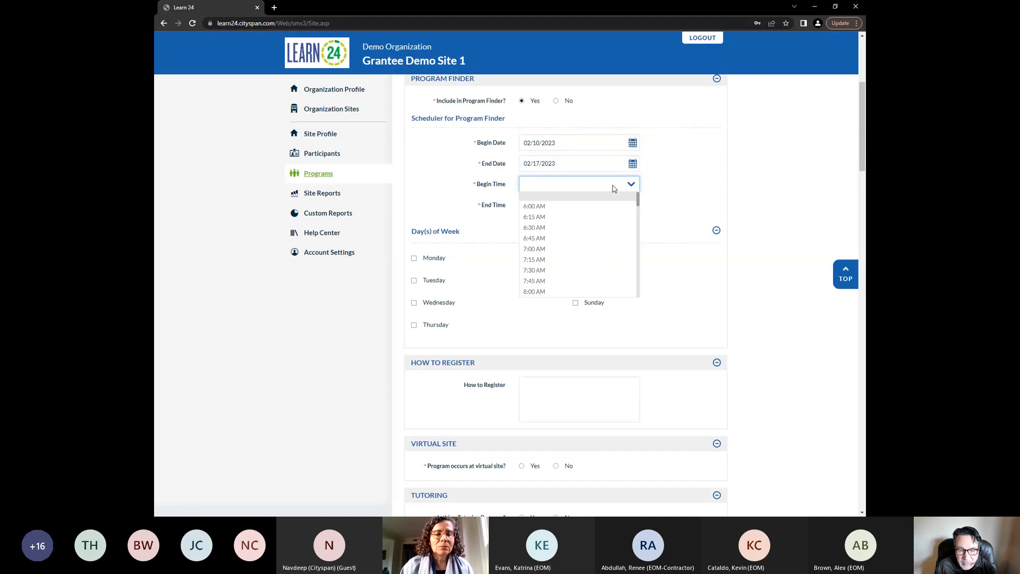
scroll(632, 269, "down", 6)
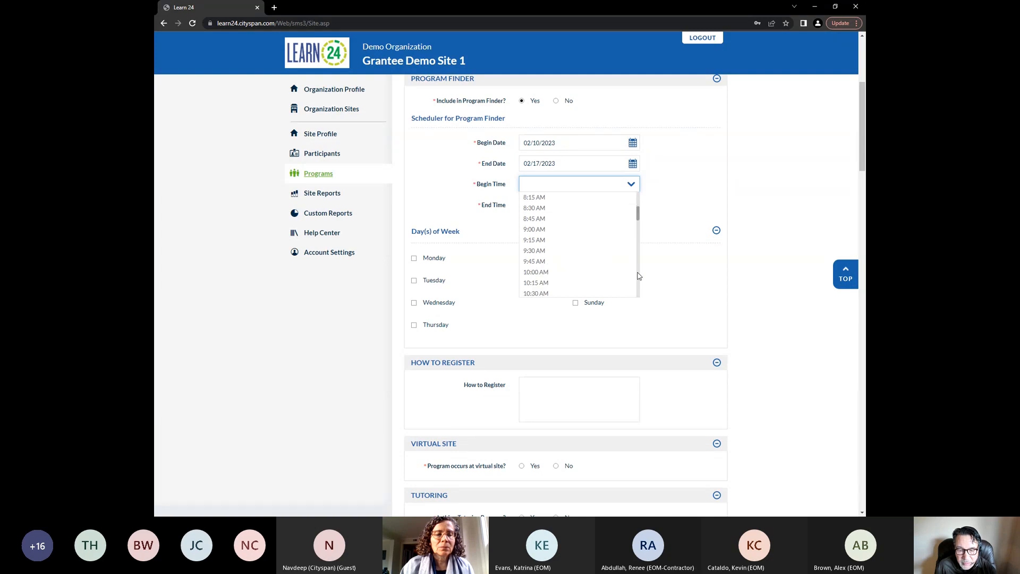
left_click(590, 254)
left_click(630, 205)
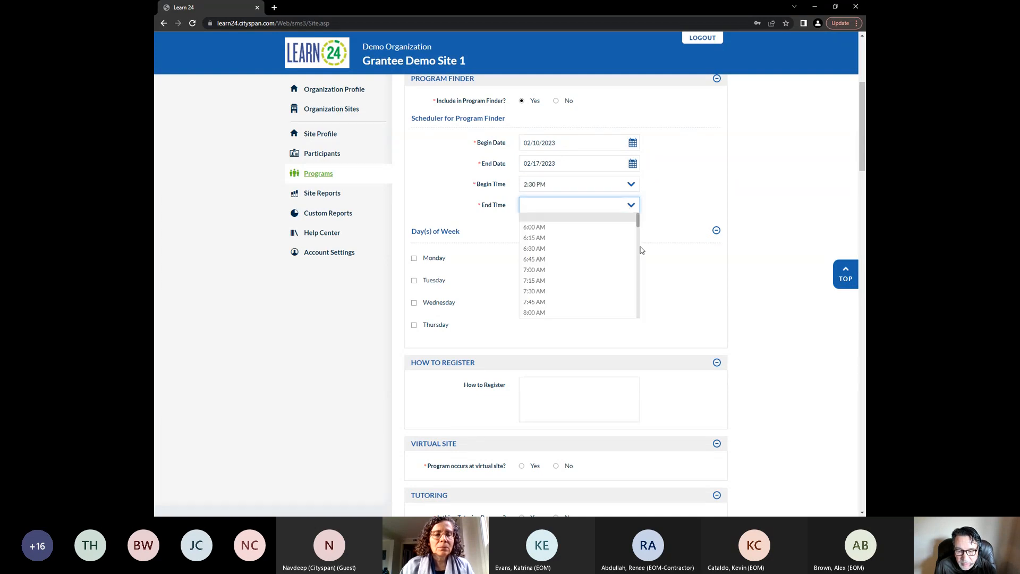
scroll(637, 294, "down", 8)
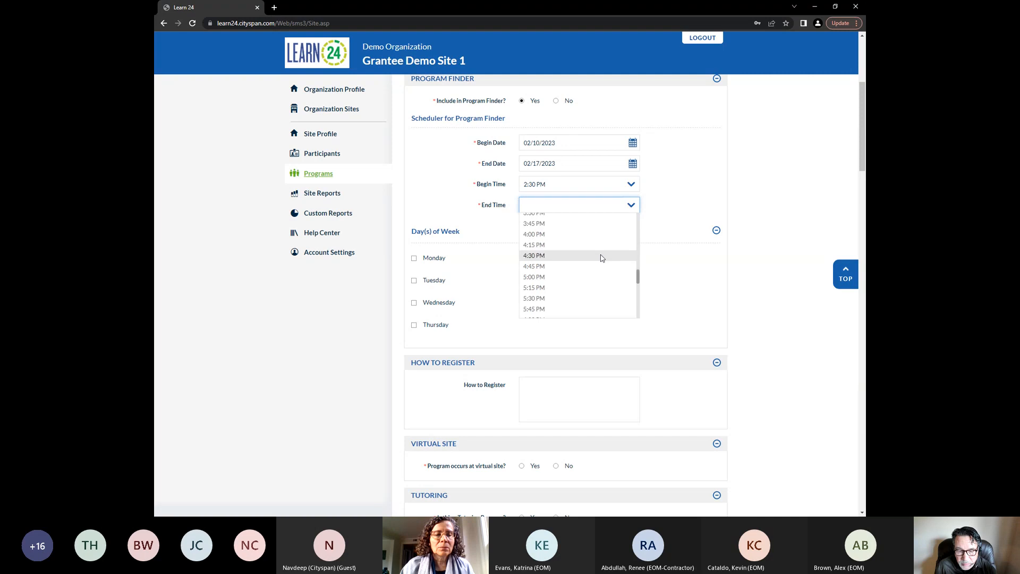
left_click(595, 234)
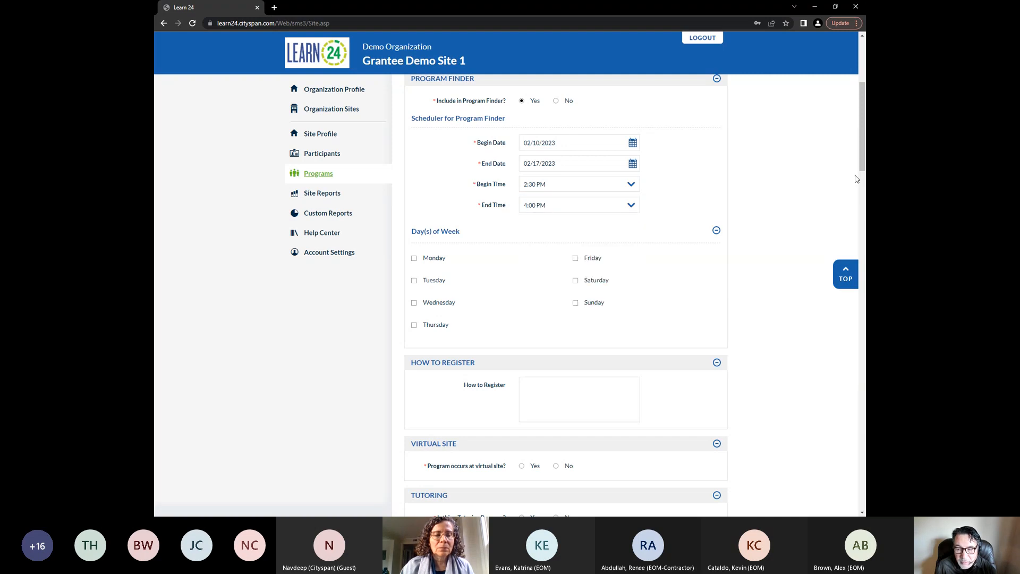
Select Monday and Tuesday as the program's days of the week
scroll(786, 191, "down", 1)
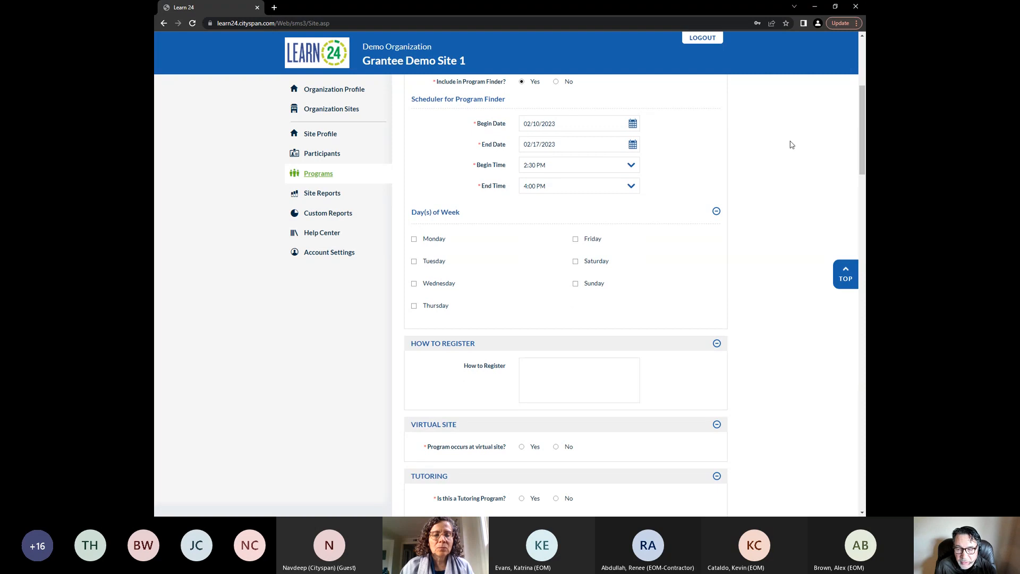
scroll(859, 139, "down", 2)
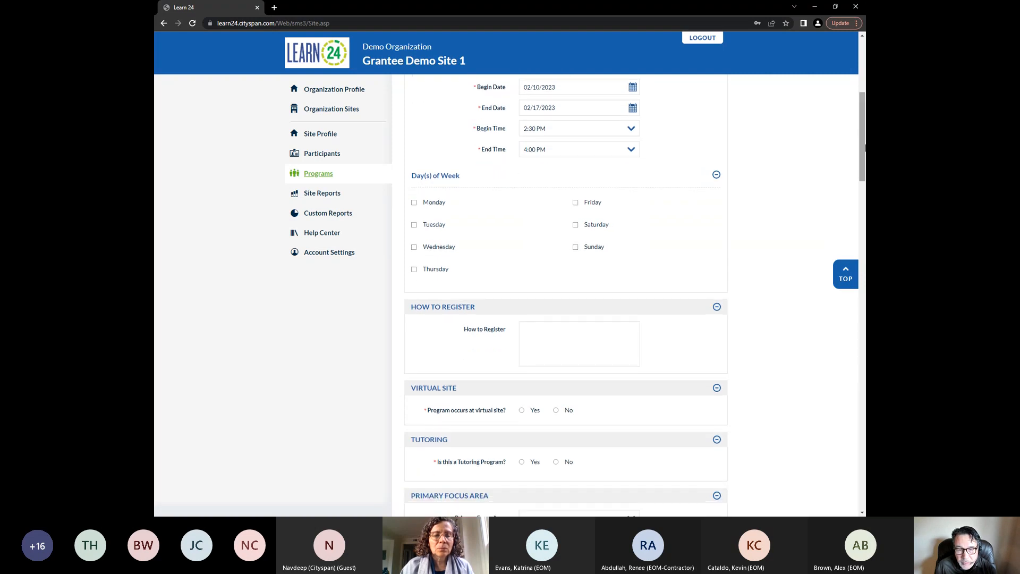
left_click(414, 202)
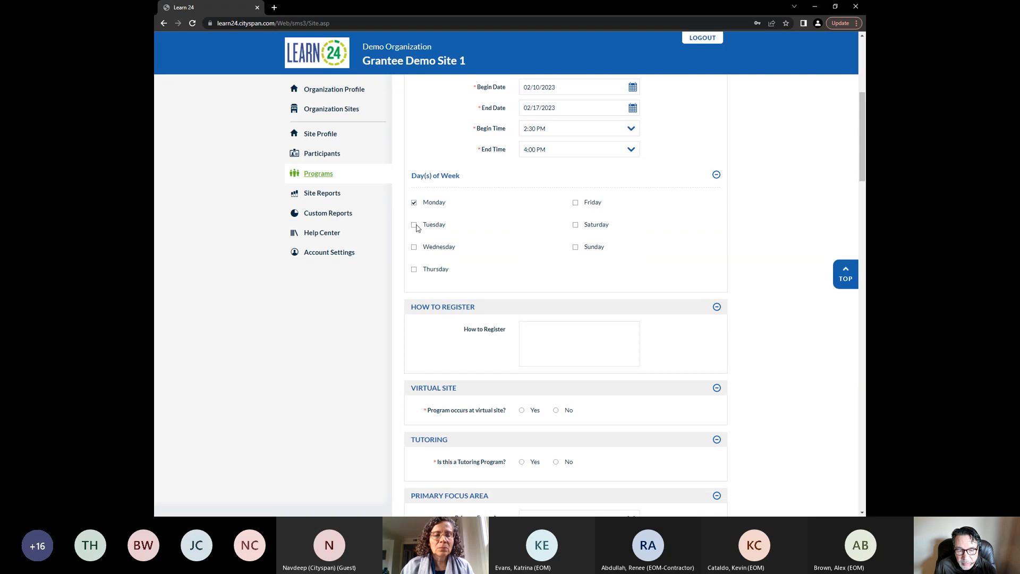
left_click(414, 225)
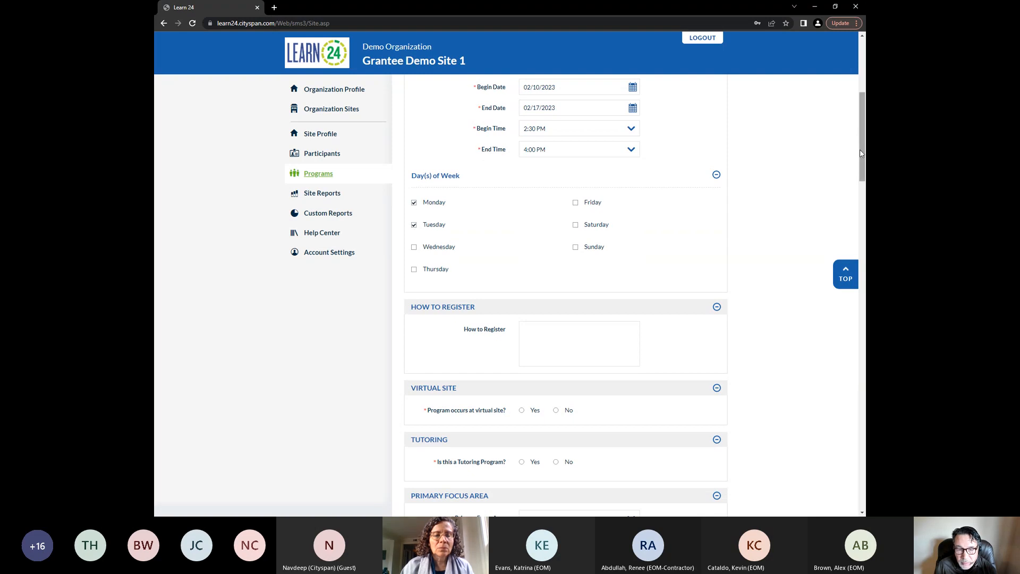
Mark the program as occurring at a virtual site and as not being a tutoring program
left_click_drag(861, 150, 862, 203)
left_click(522, 149)
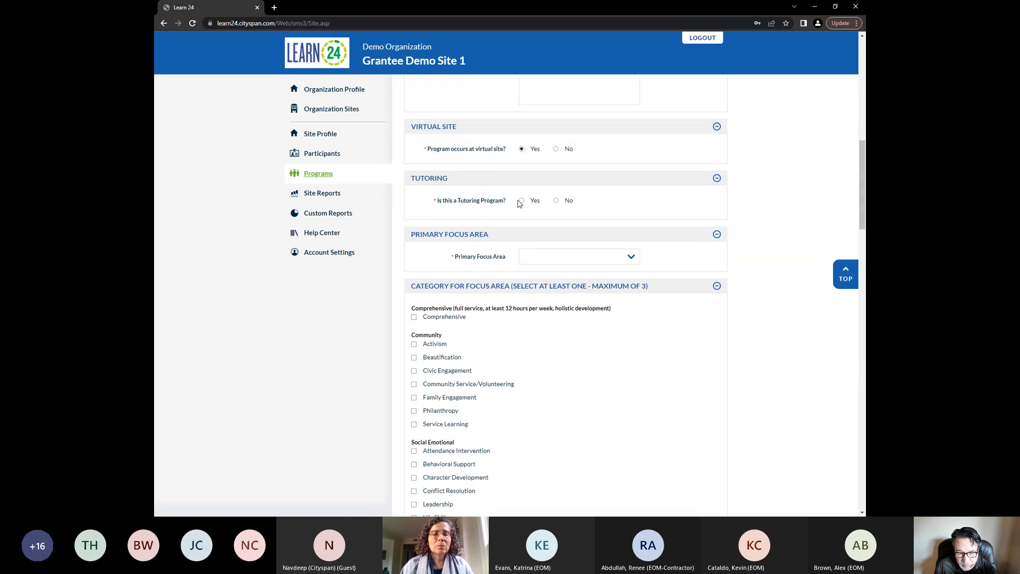
left_click(556, 201)
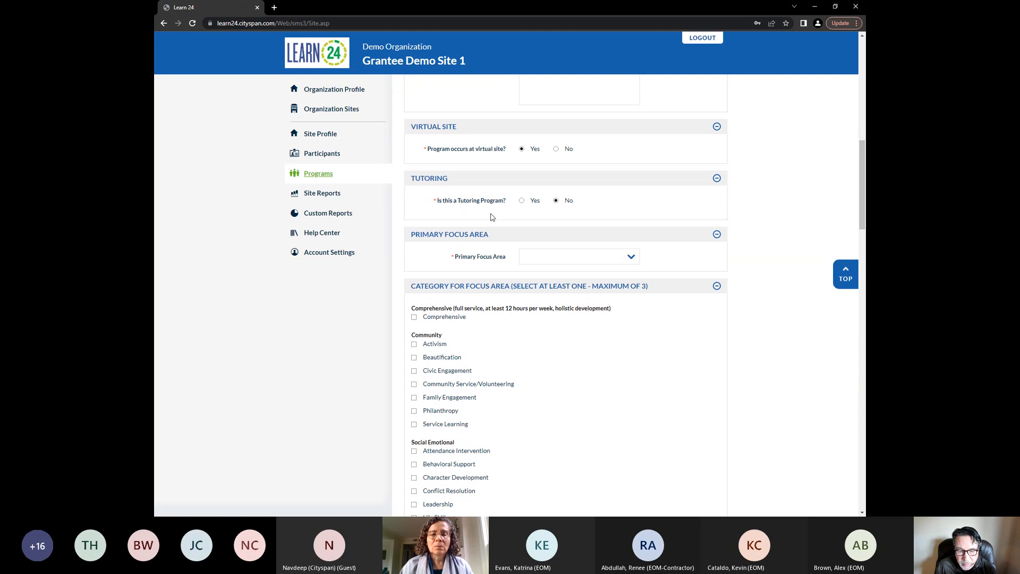
Set the program's Primary Focus Area to Academic
scroll(797, 197, "down", 3)
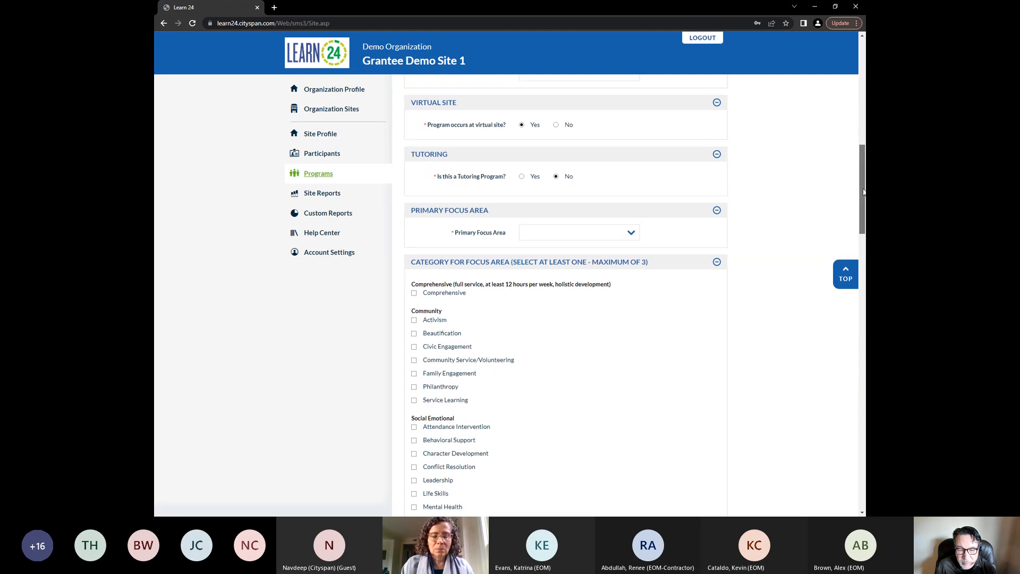
left_click(606, 174)
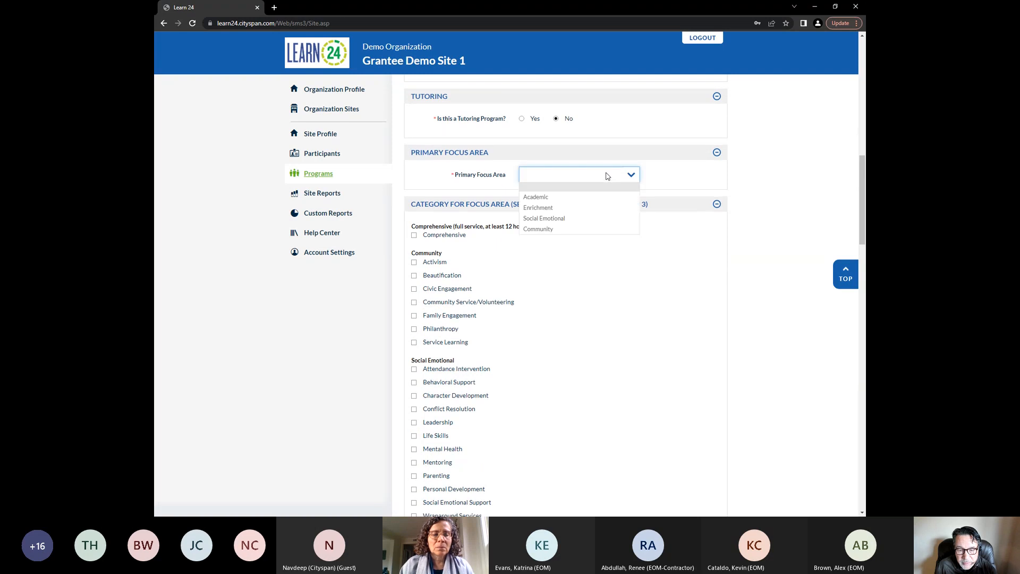
left_click(606, 196)
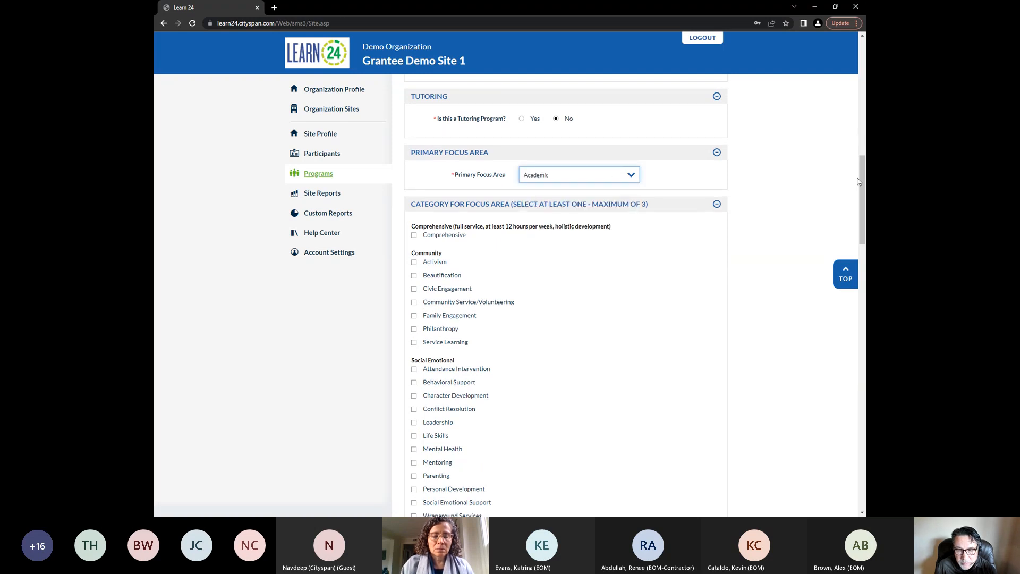
left_click_drag(860, 181, 863, 187)
scroll(626, 157, "up", 2)
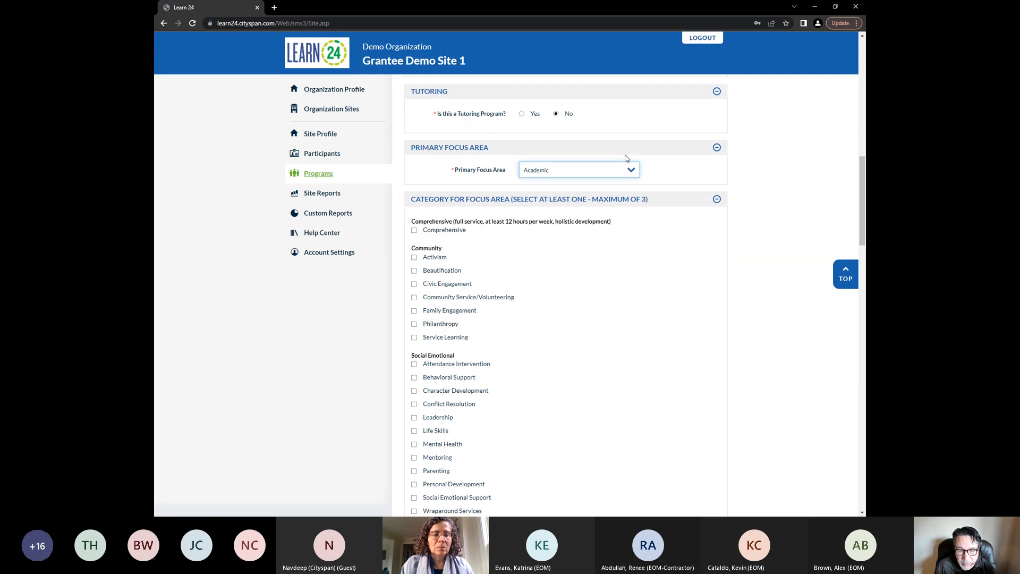
left_click(593, 169)
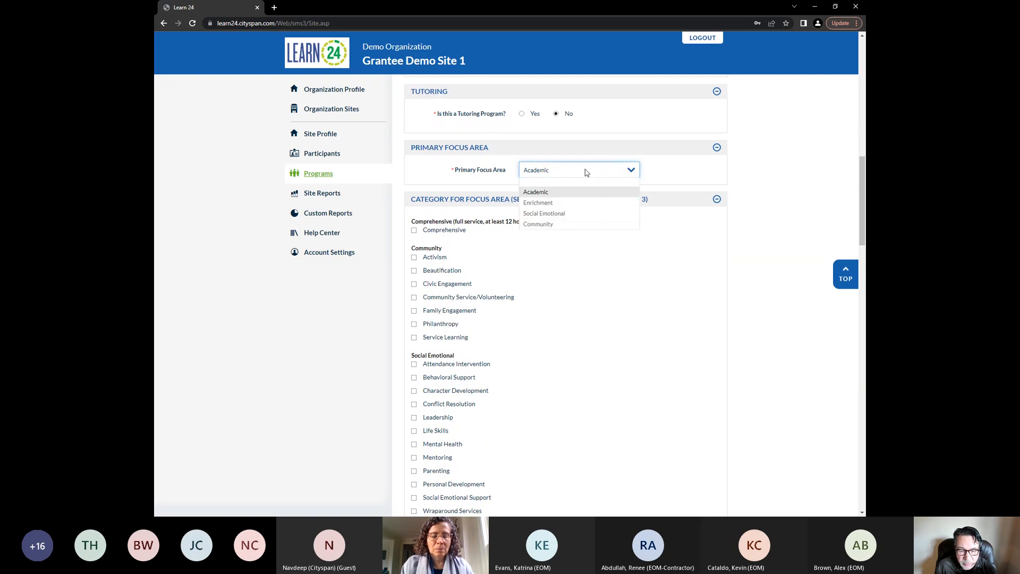
left_click(579, 195)
Select Civics/Social Studies, Global Education and Humanities as academic focus categories and try to add Literacy/Reading
left_click_drag(864, 194, 864, 205)
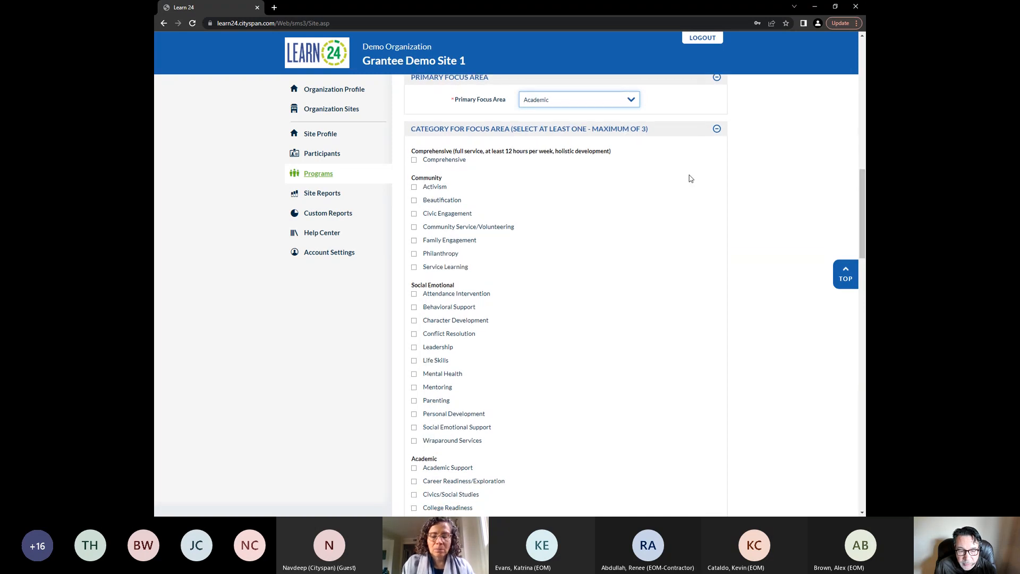
left_click_drag(864, 186, 864, 233)
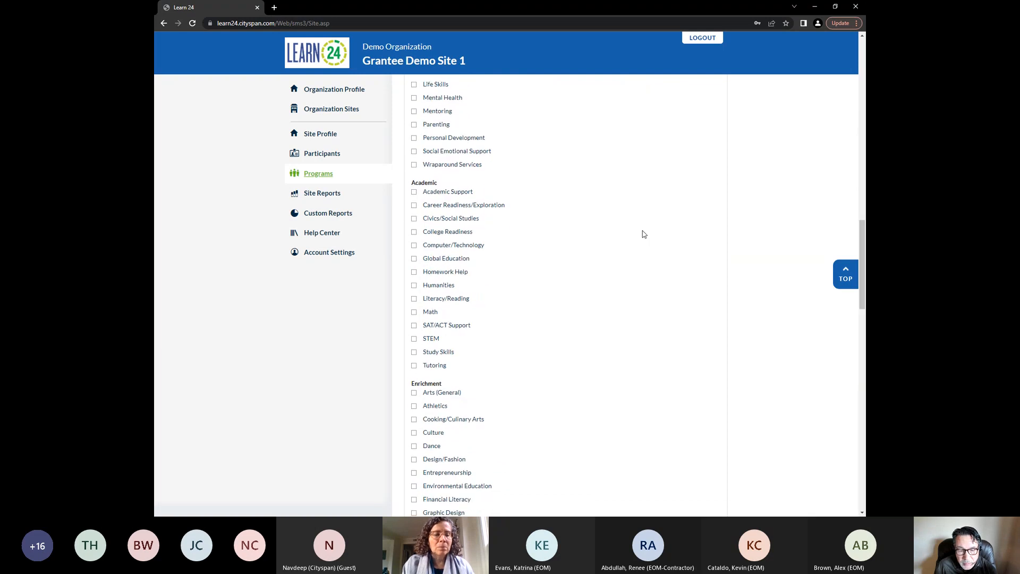
left_click(414, 218)
left_click(414, 259)
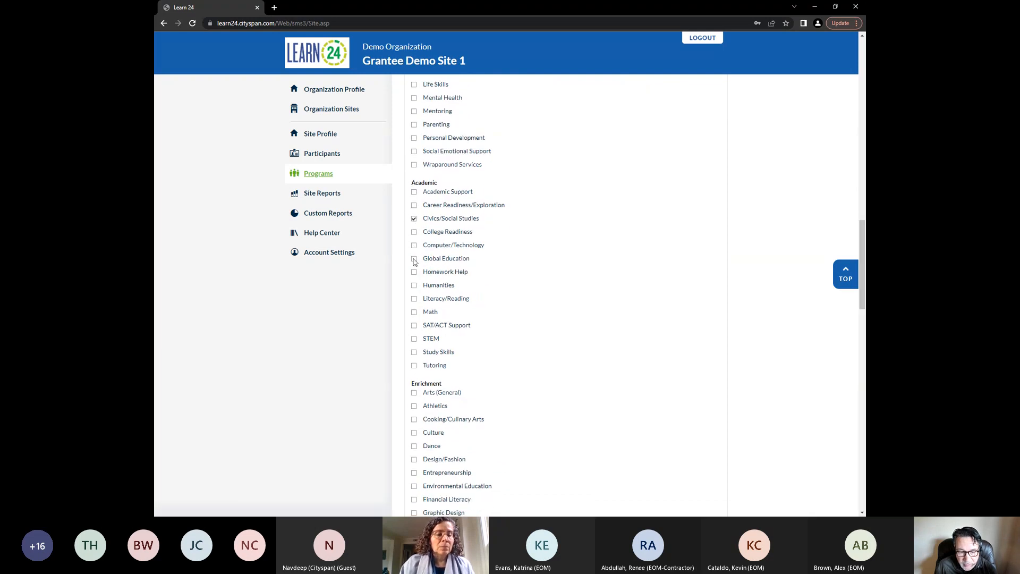
left_click(414, 286)
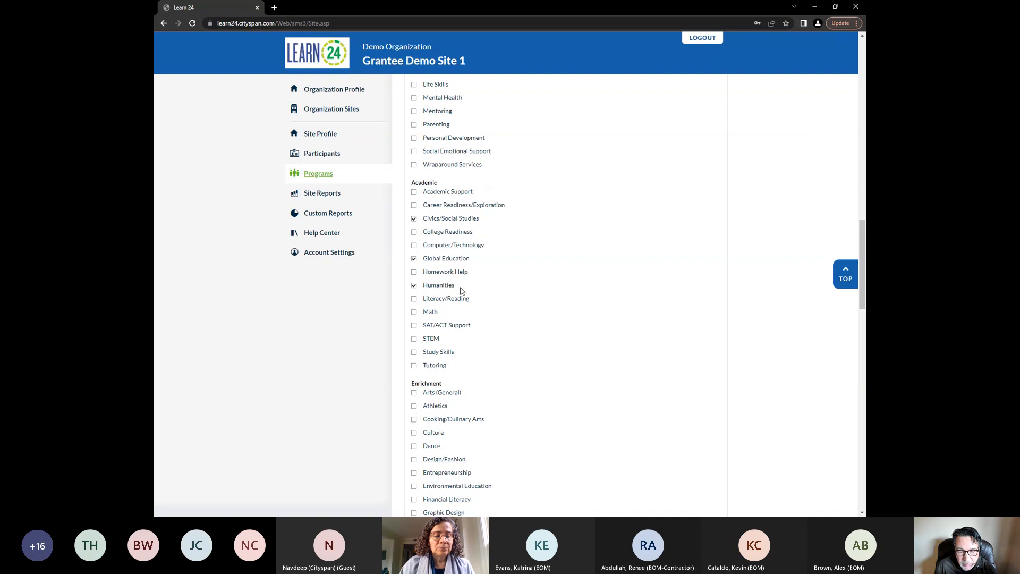
left_click(414, 300)
left_click_drag(861, 273, 861, 292)
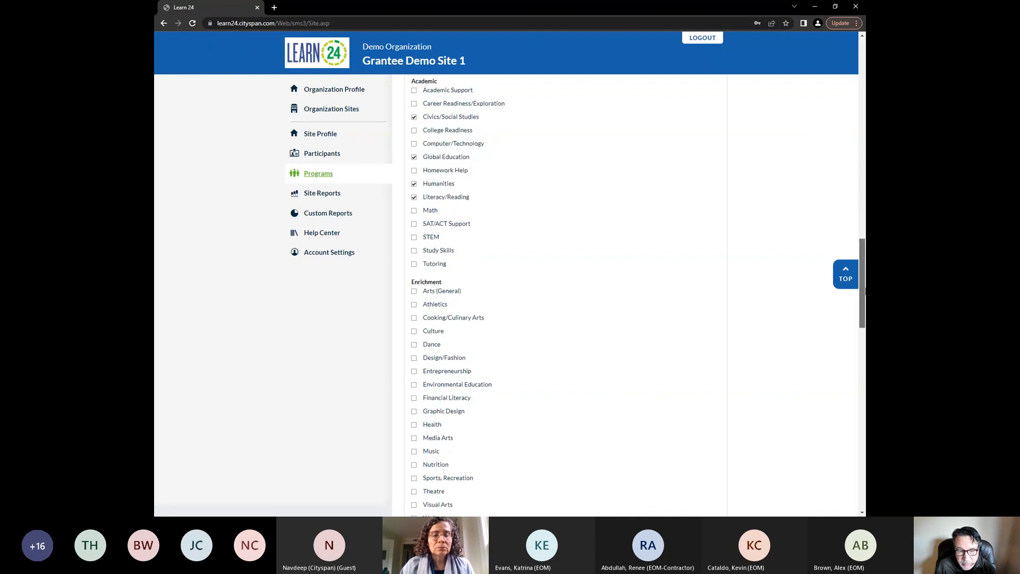
left_click(414, 198)
Set the program times to School Year and the daily model to Afterschool
left_click_drag(861, 266, 864, 348)
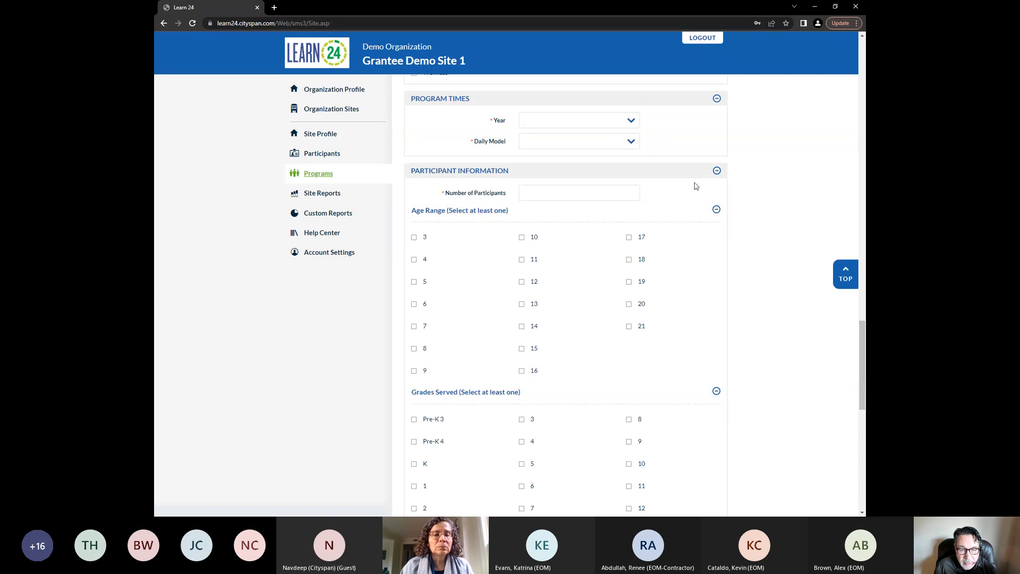
left_click(631, 120)
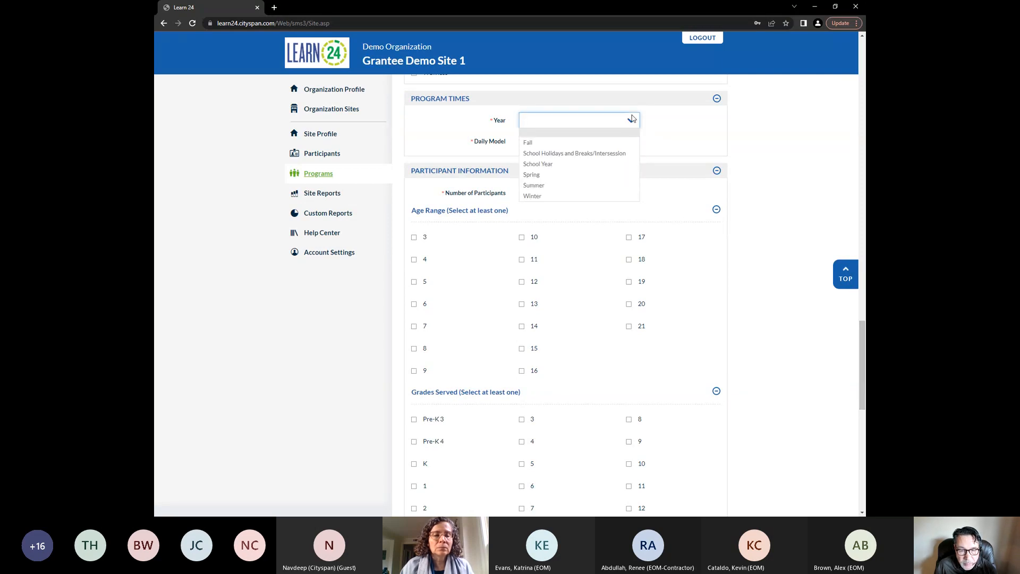
left_click(611, 163)
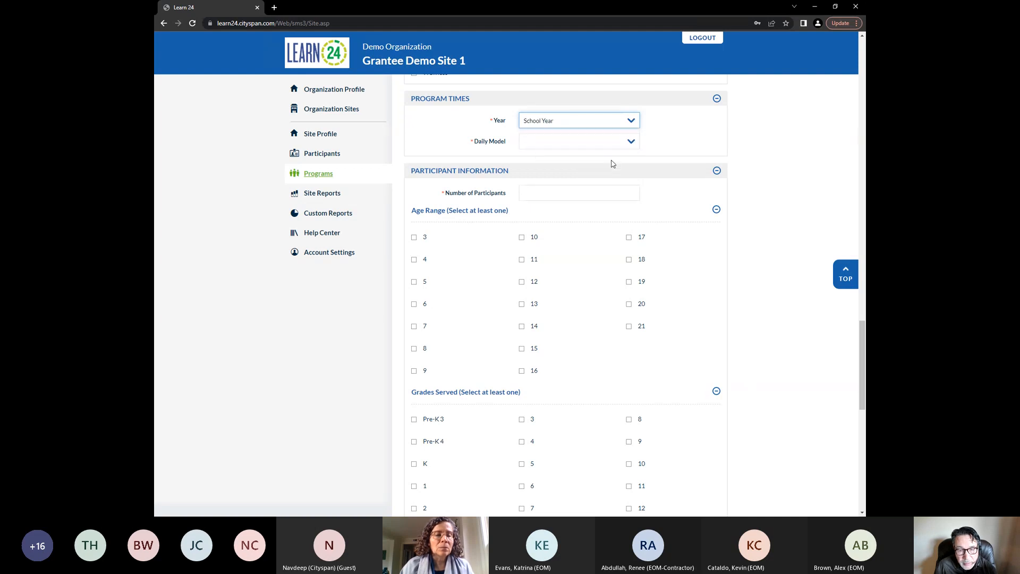
left_click(619, 142)
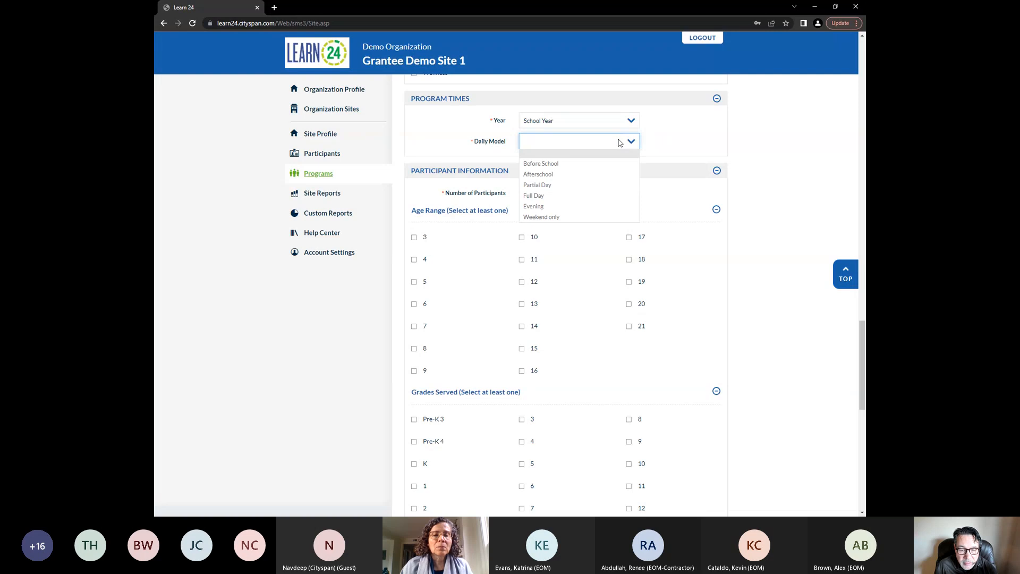
left_click(608, 174)
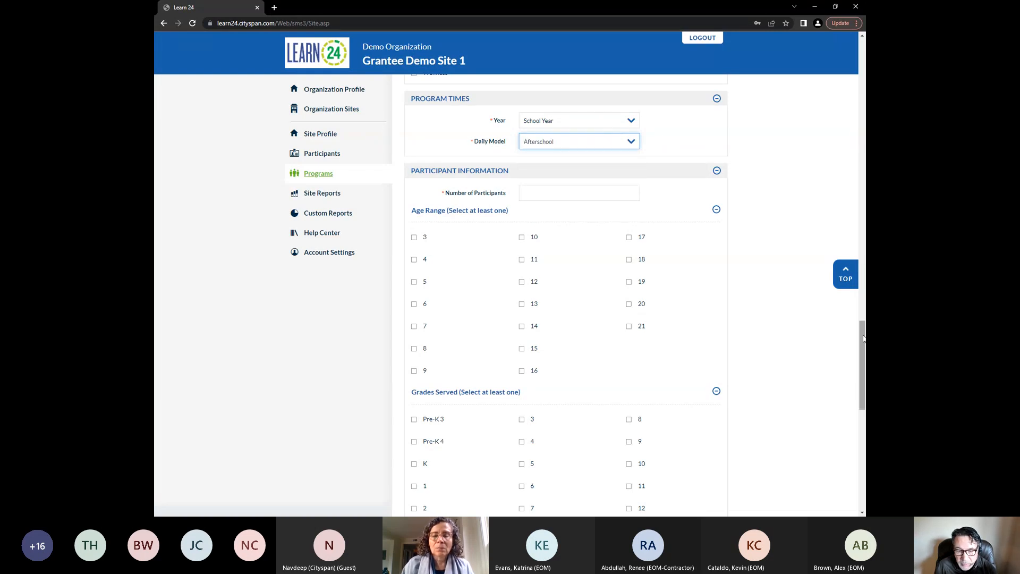
Enter 20 as the number of participants and select ages 3 and 4 in the age range
left_click_drag(863, 341, 864, 344)
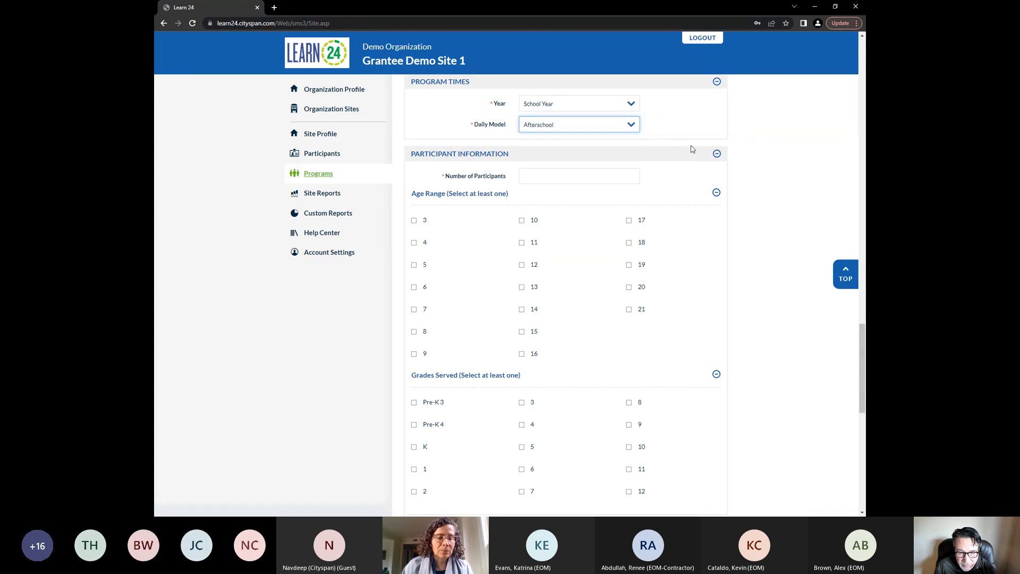
left_click_drag(863, 343, 864, 352)
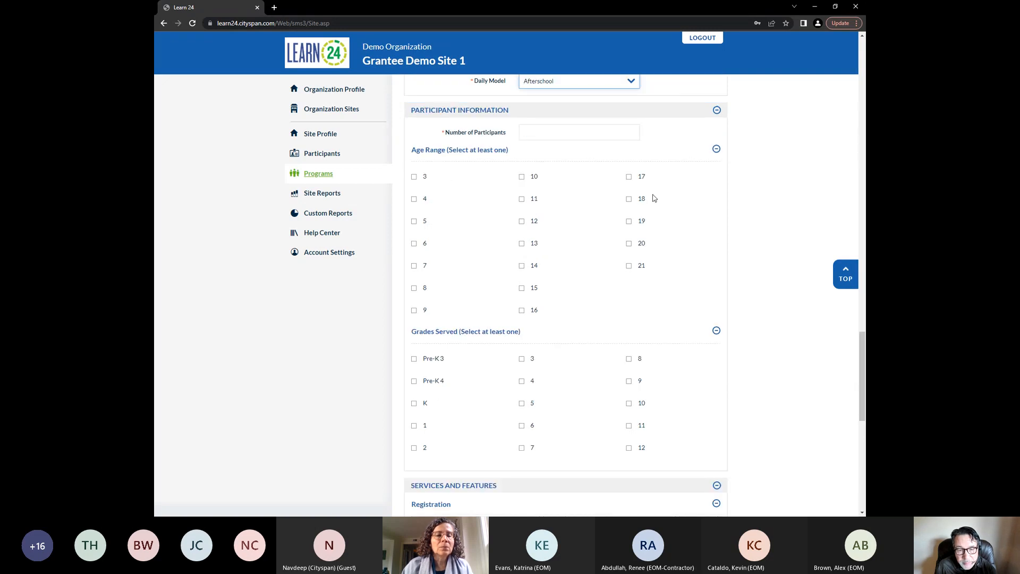
left_click(558, 136)
type("20")
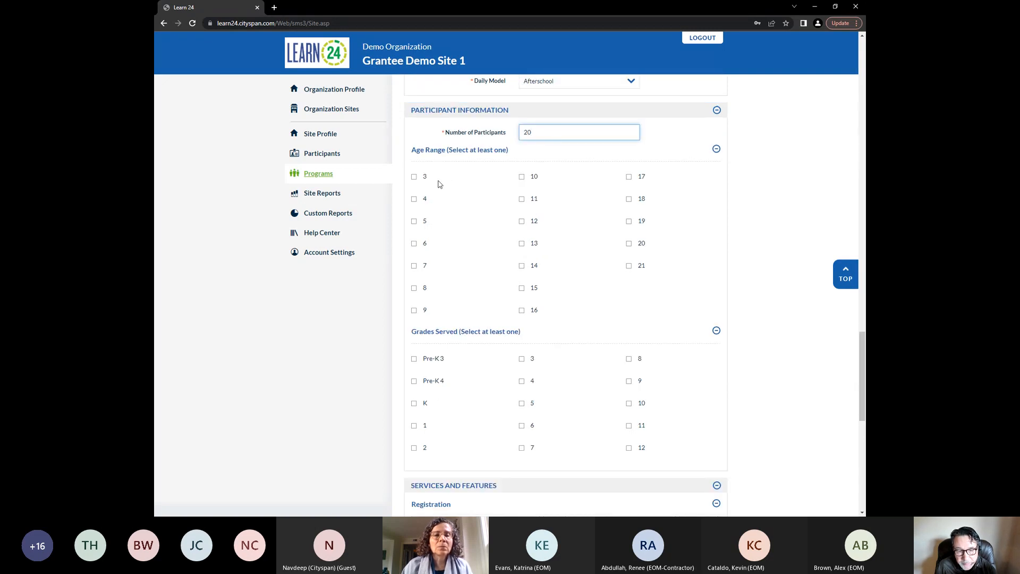
left_click(414, 177)
left_click(413, 199)
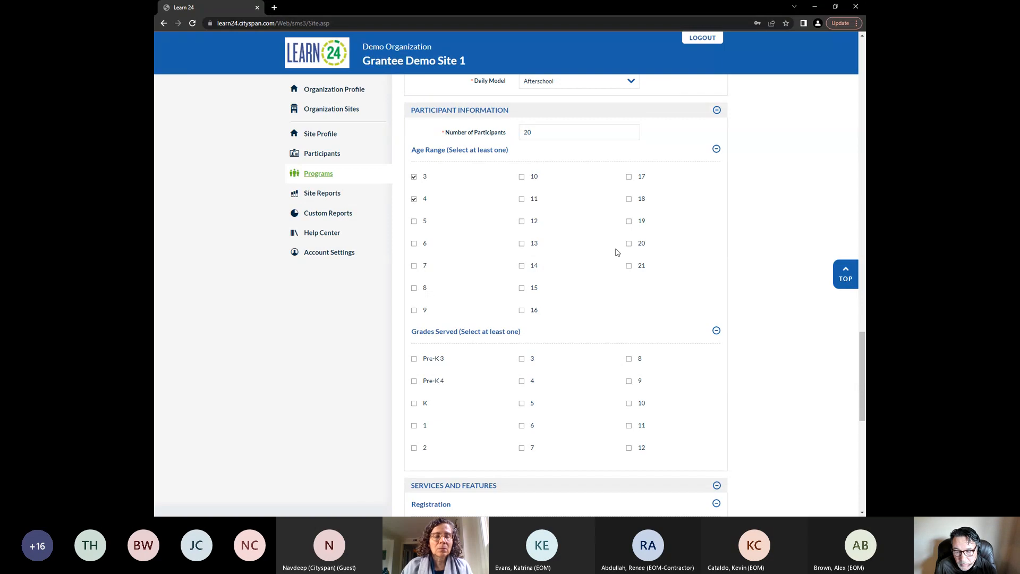
Try to save the new program
left_click_drag(864, 361, 864, 59)
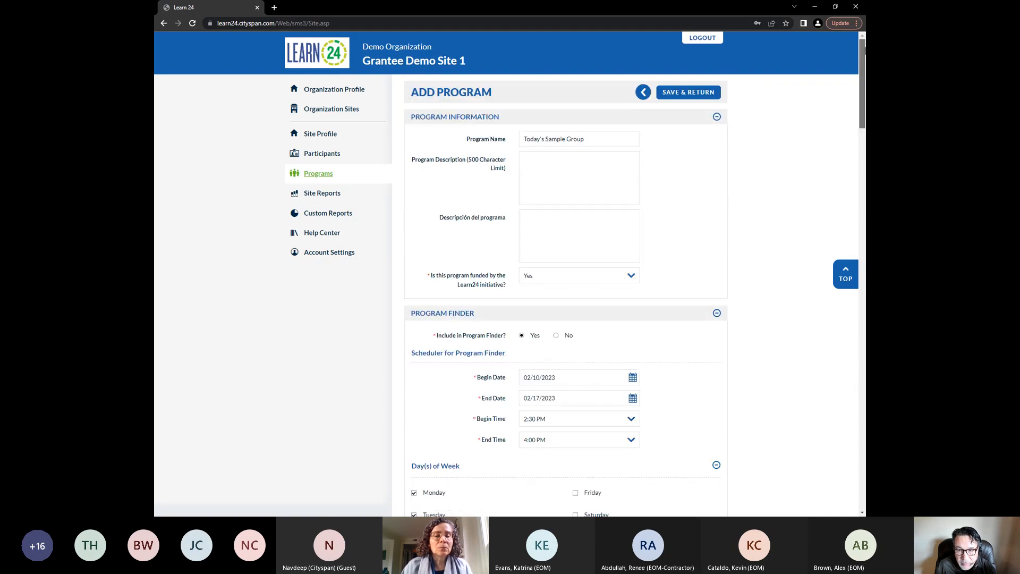
left_click(700, 98)
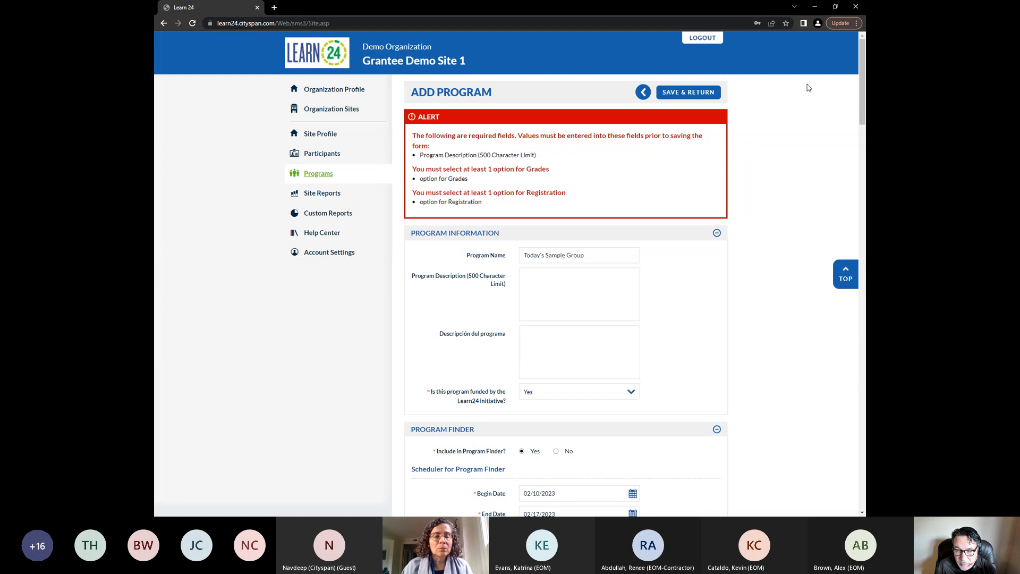
left_click_drag(865, 77, 865, 77)
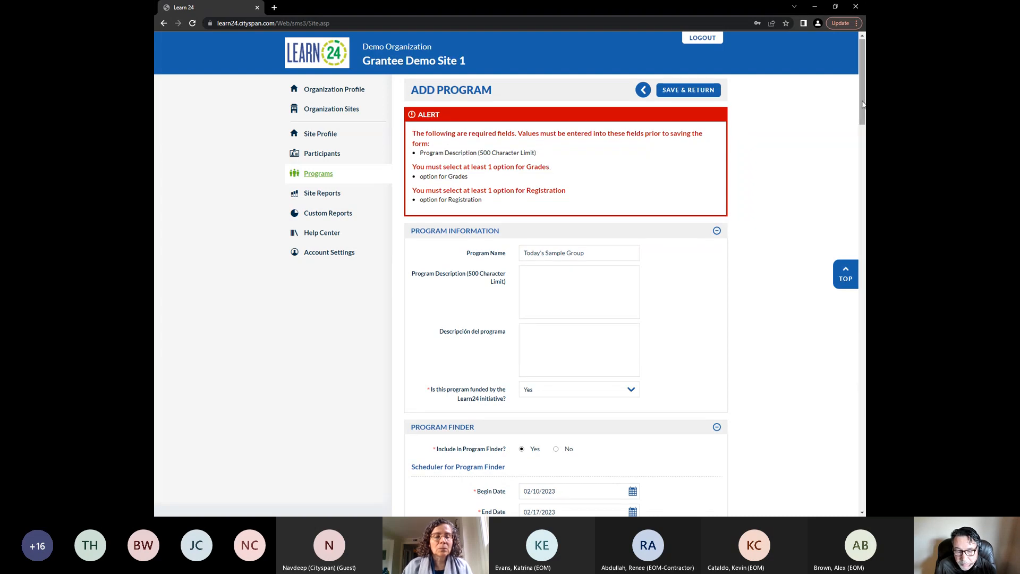
mouse_move(865, 102)
left_mouse_down()
mouse_move(864, 122)
mouse_move(865, 102)
left_mouse_up()
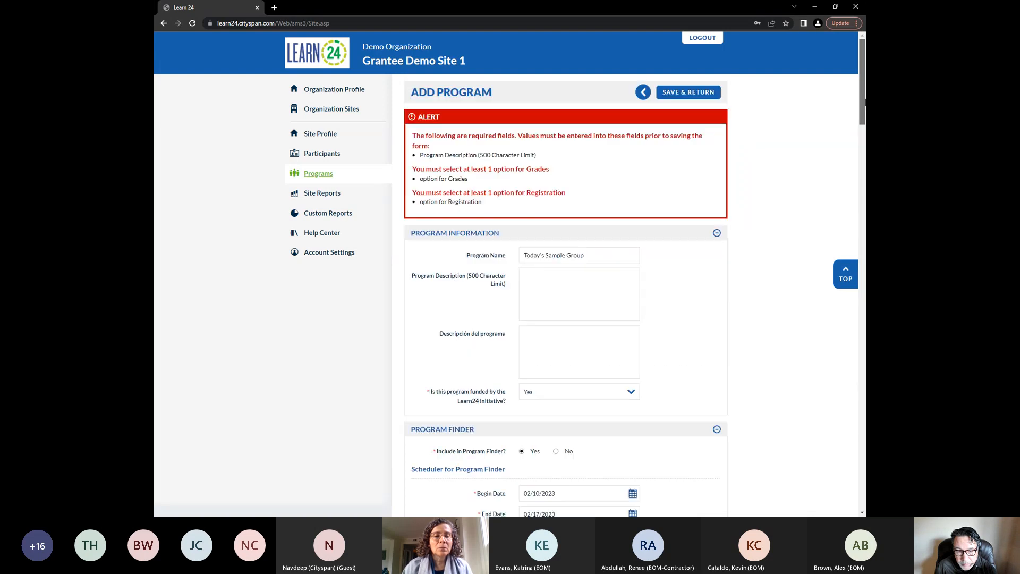
Enter Sample Description as the program description
left_click(564, 295)
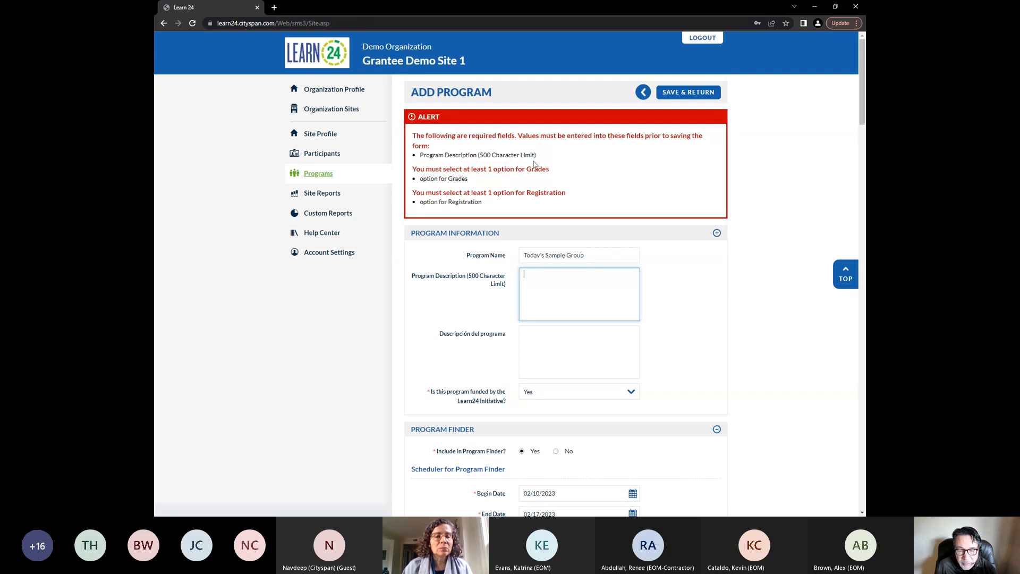
type("Sample ")
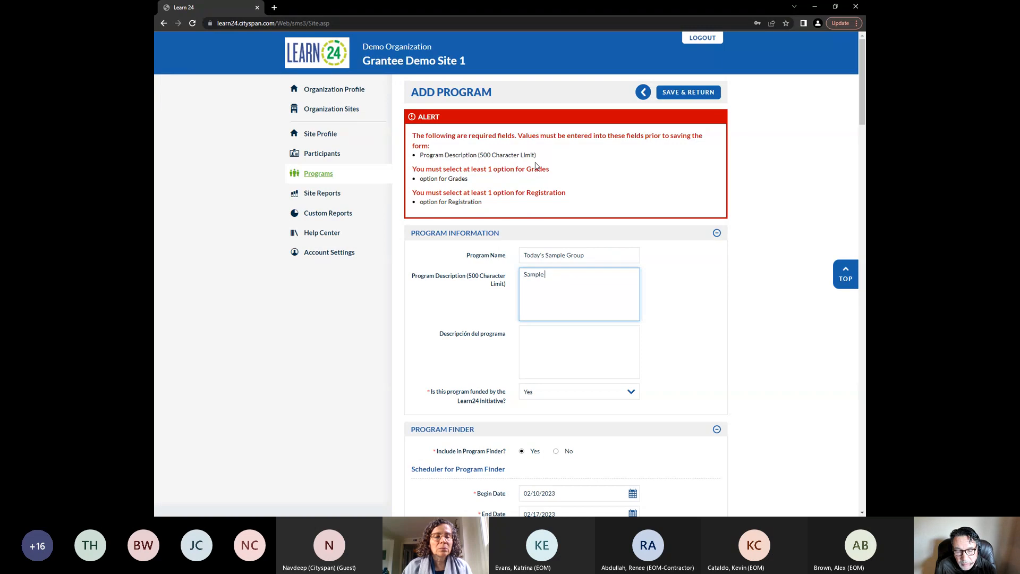
type("Description")
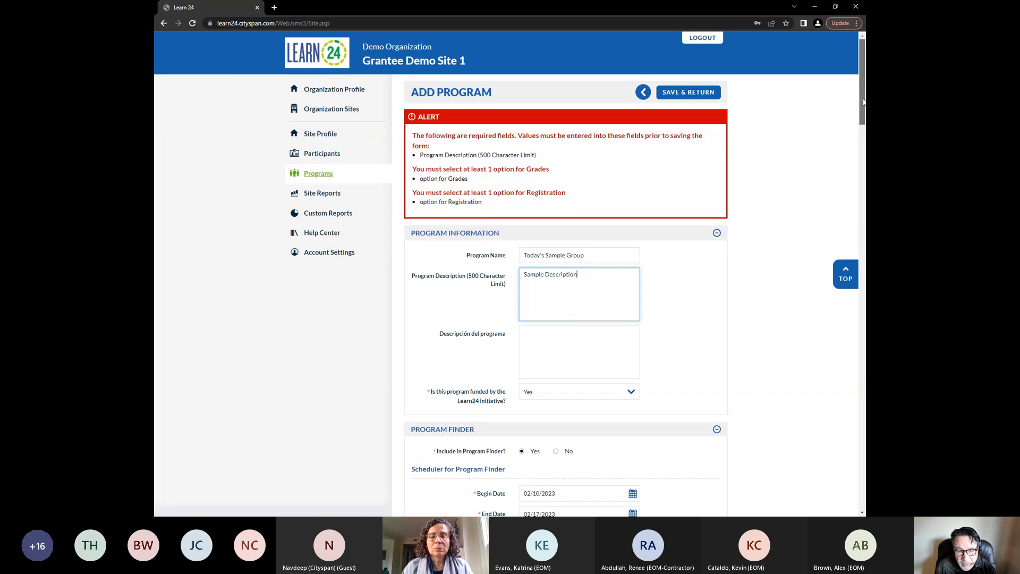
left_click_drag(863, 102, 863, 103)
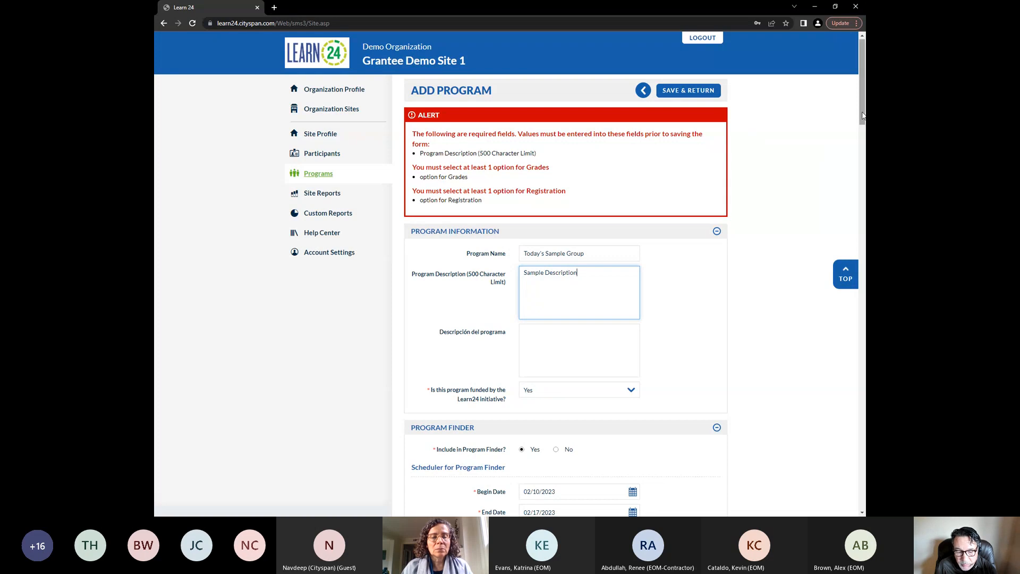
Enter at agency website as the How to Register information
left_click_drag(863, 112, 848, 219)
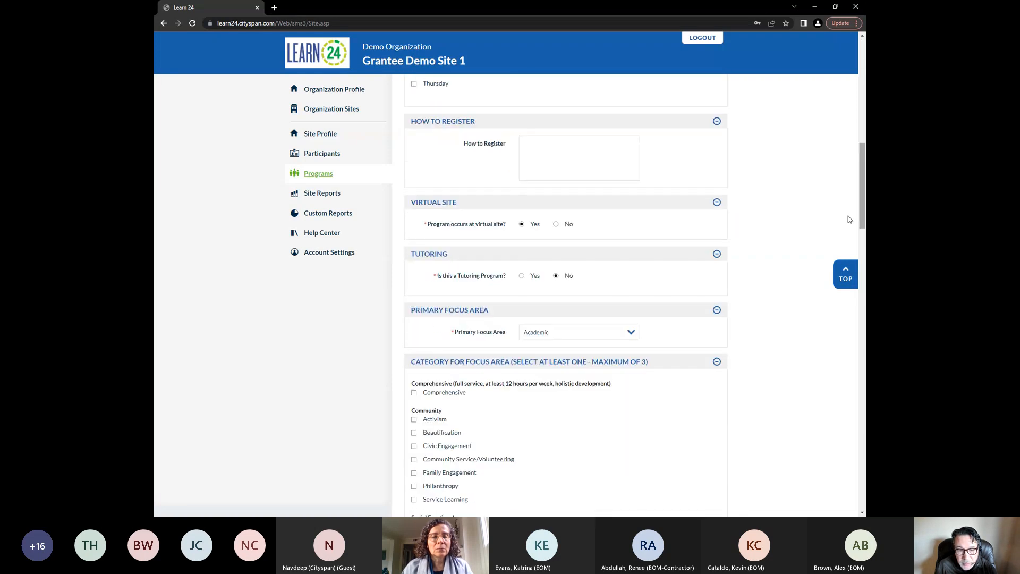
left_click(580, 156)
type("at")
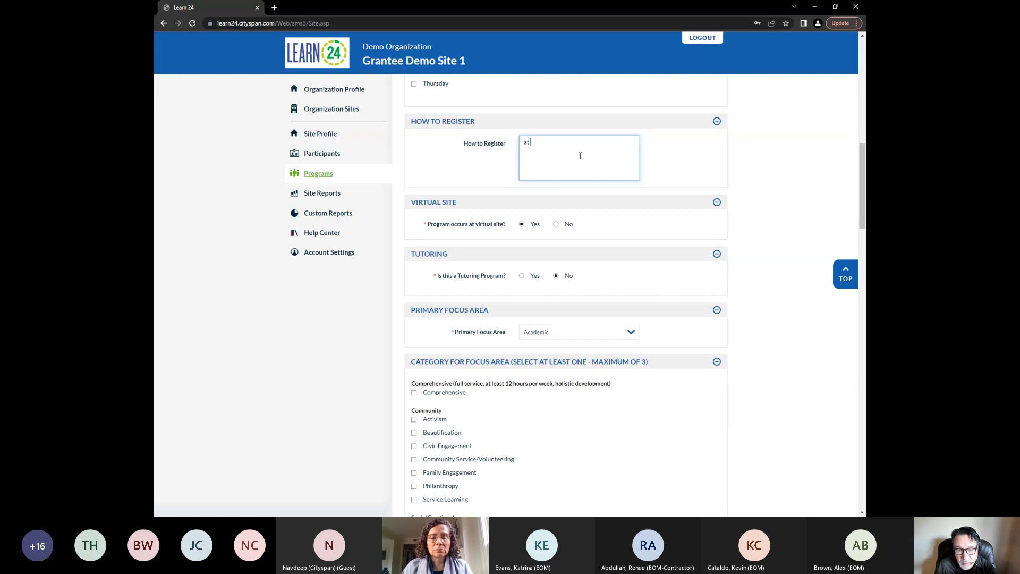
type(" agency website")
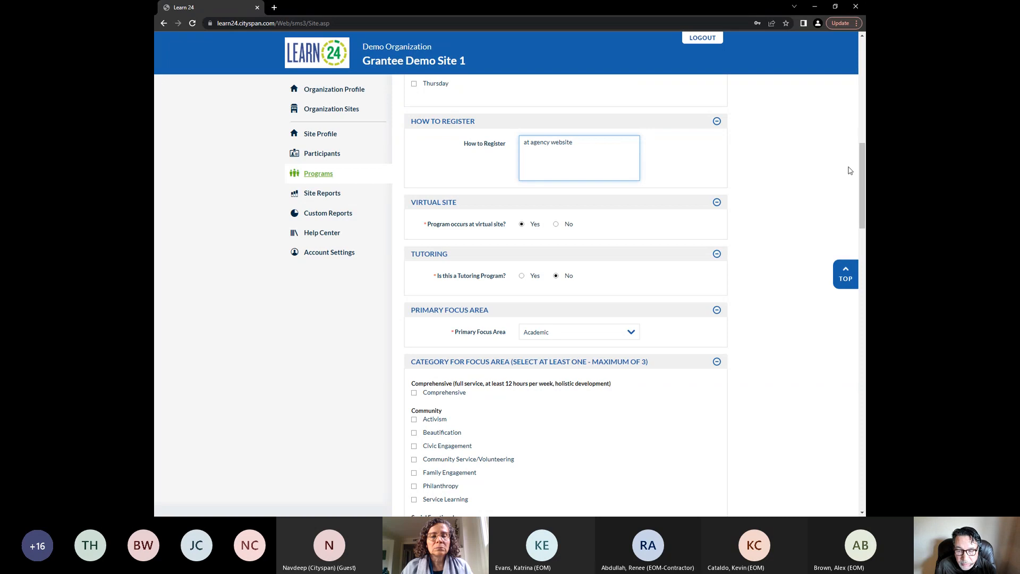
left_click_drag(863, 194, 865, 391)
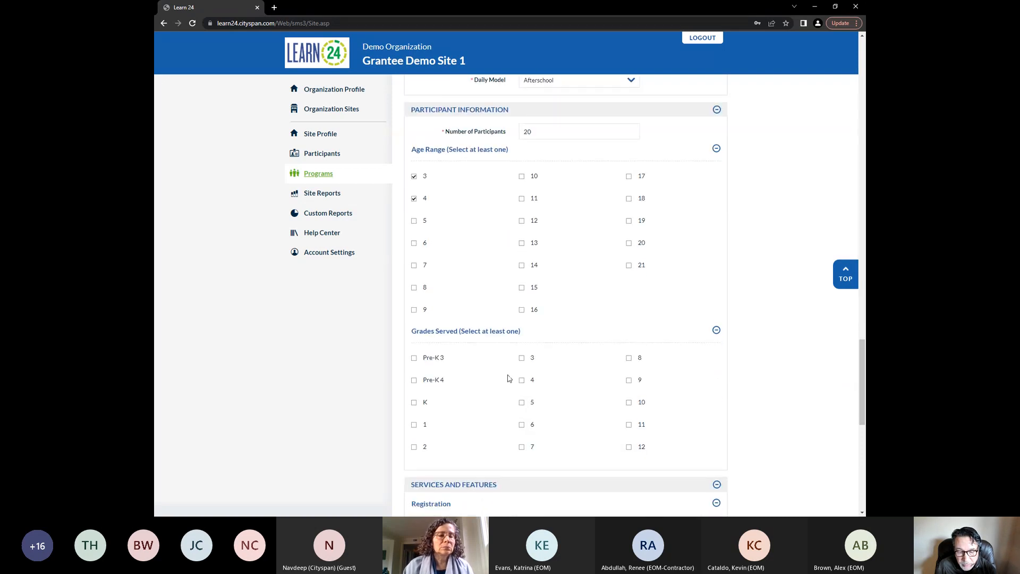
Select grades 3 and 4 as the grades served
left_click(522, 358)
left_click(522, 379)
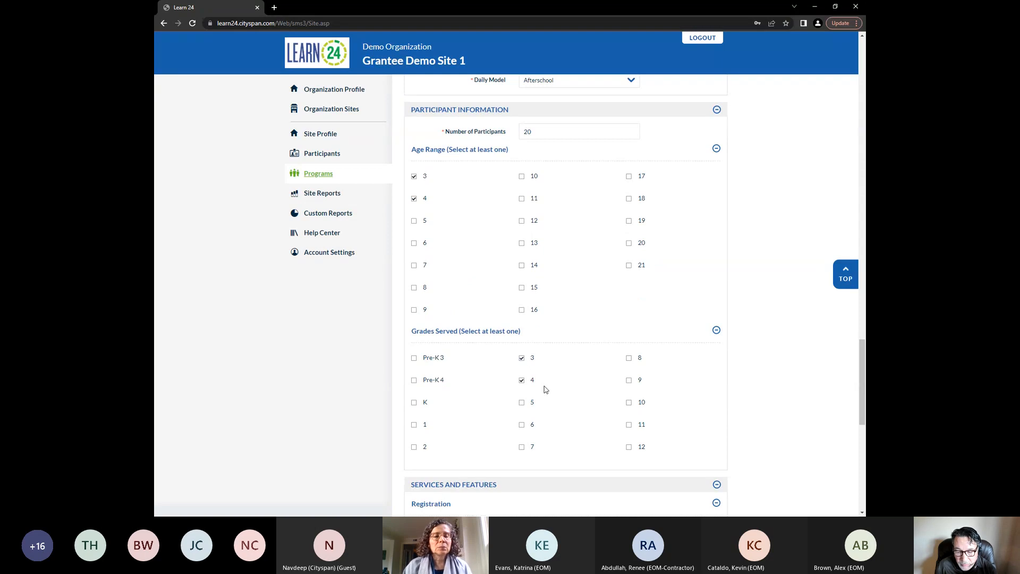
left_click_drag(863, 351, 851, 31)
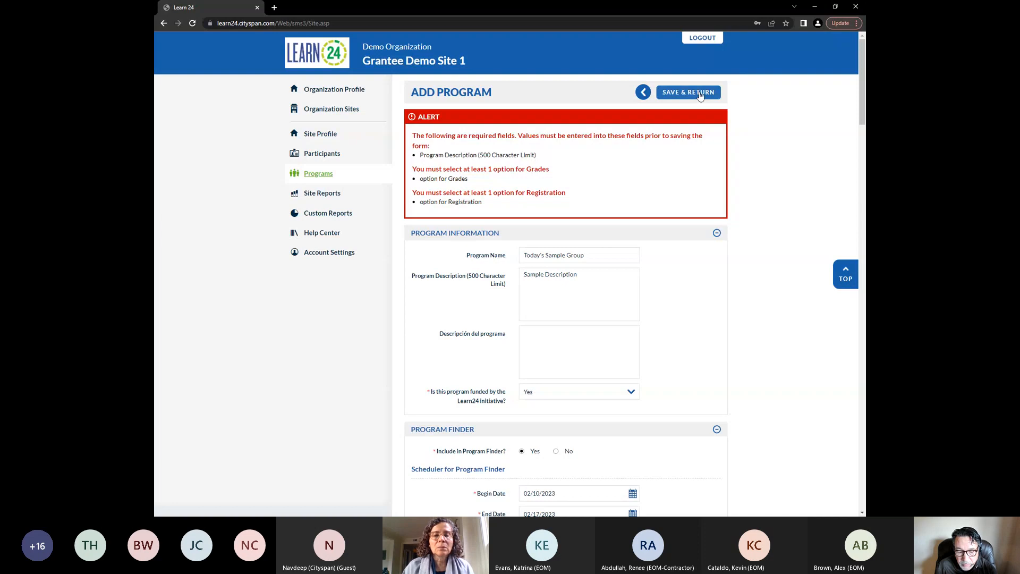
Select Application Required as the registration option and save the program
left_click_drag(862, 96, 833, 94)
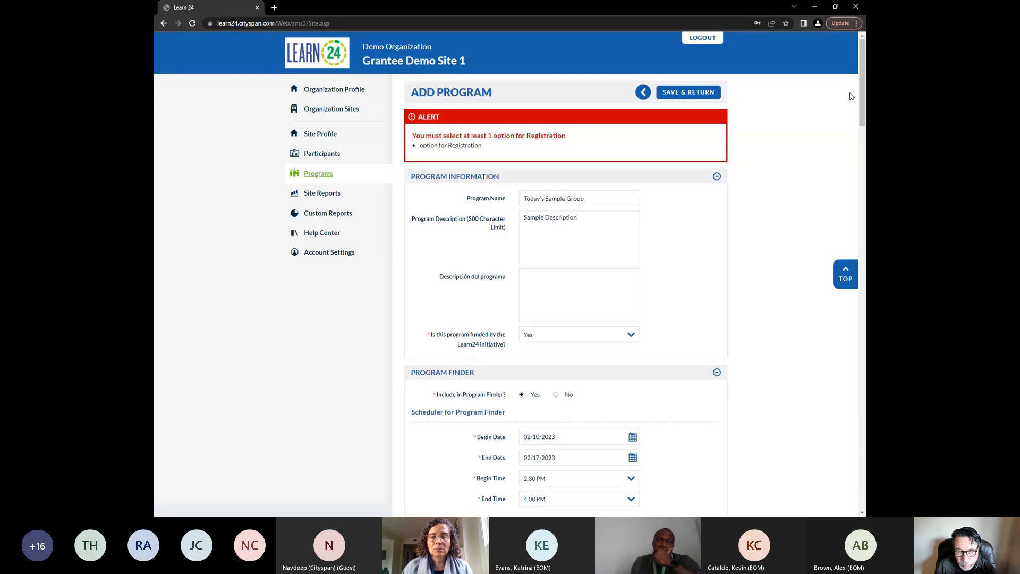
left_click_drag(862, 93, 864, 425)
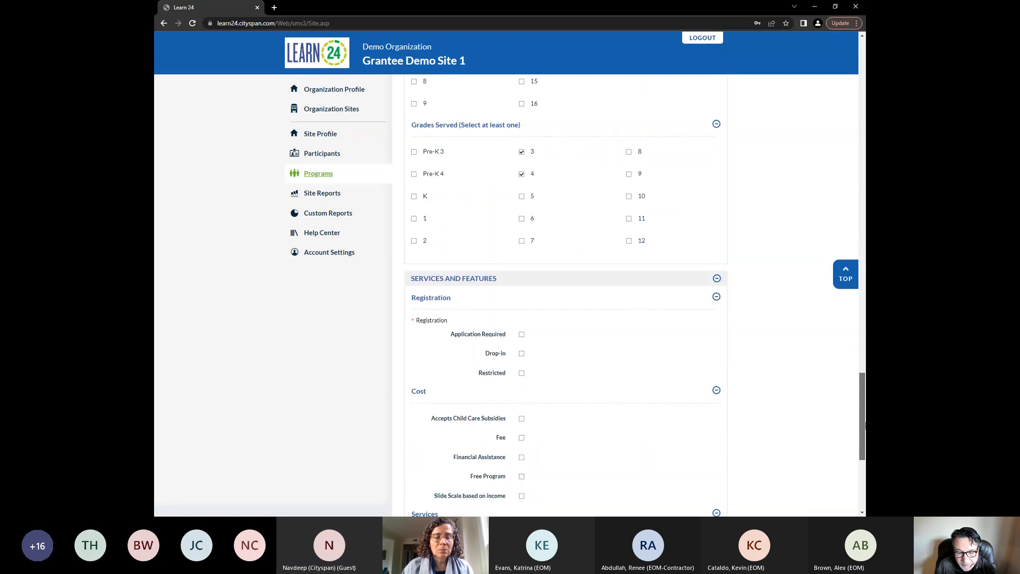
left_click(522, 335)
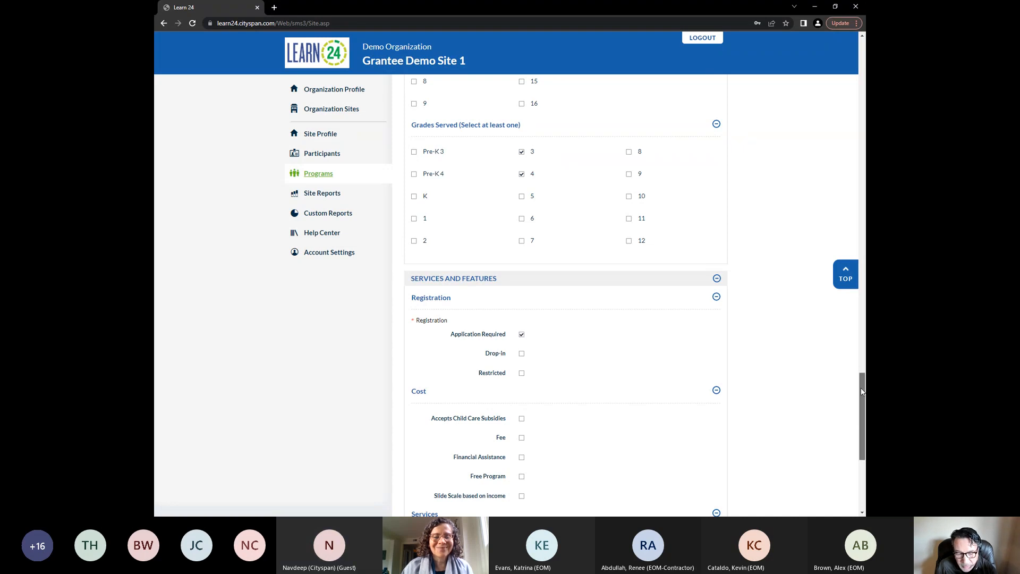
left_click_drag(863, 393, 823, 60)
left_click(687, 95)
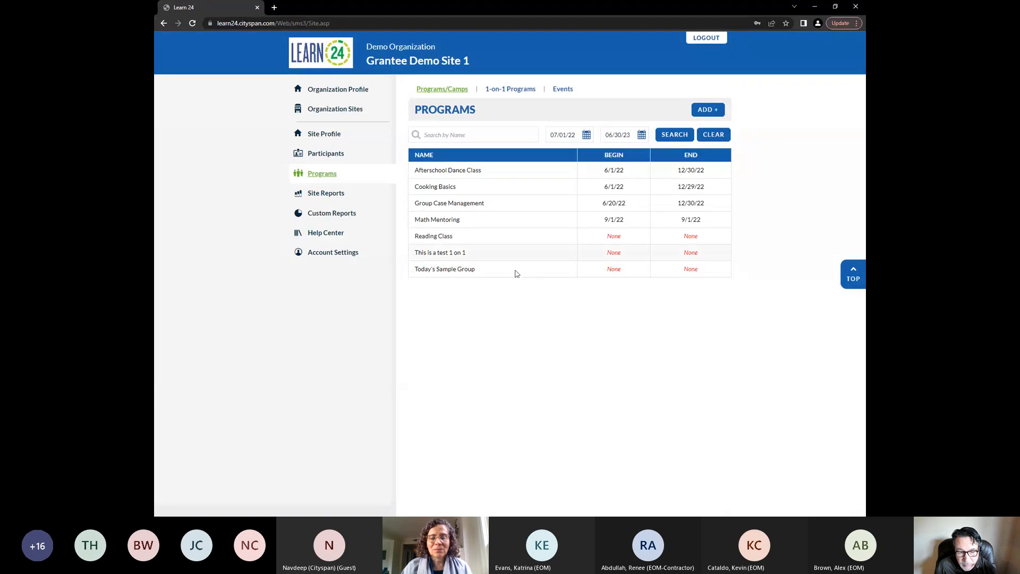
Open Today's Sample Group, open its description for editing, and return without changes
left_click(452, 269)
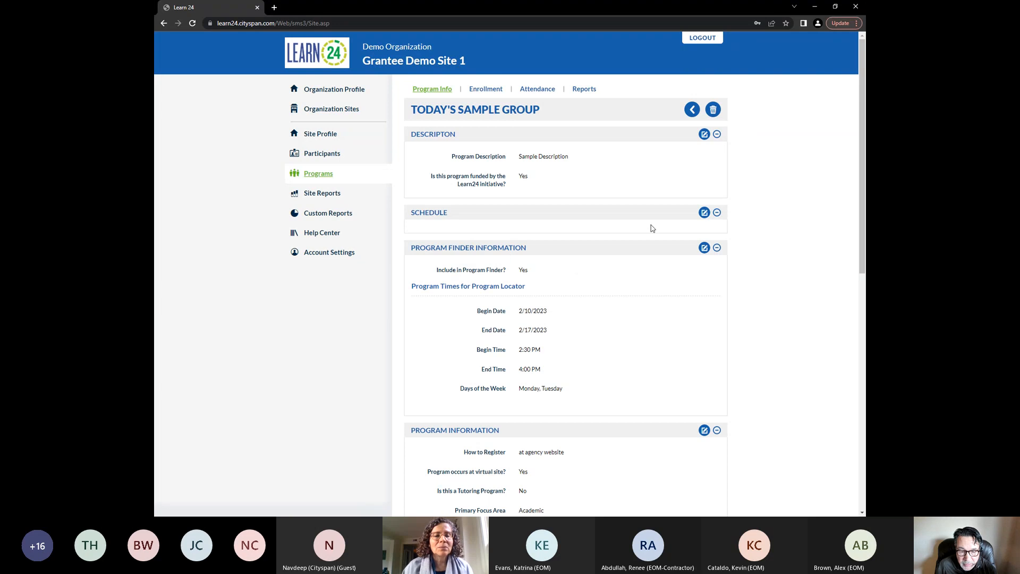
left_click(705, 135)
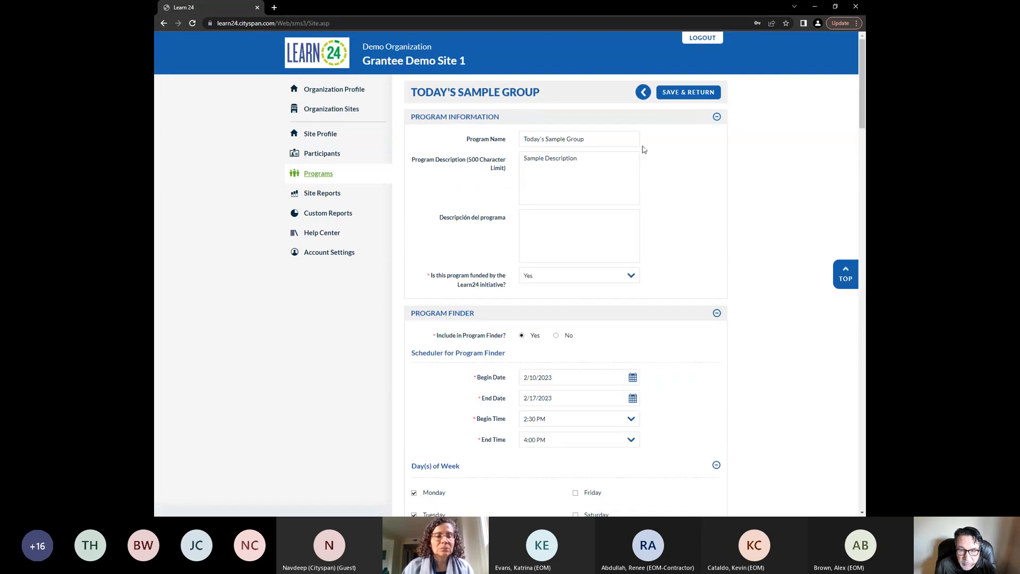
left_click(686, 94)
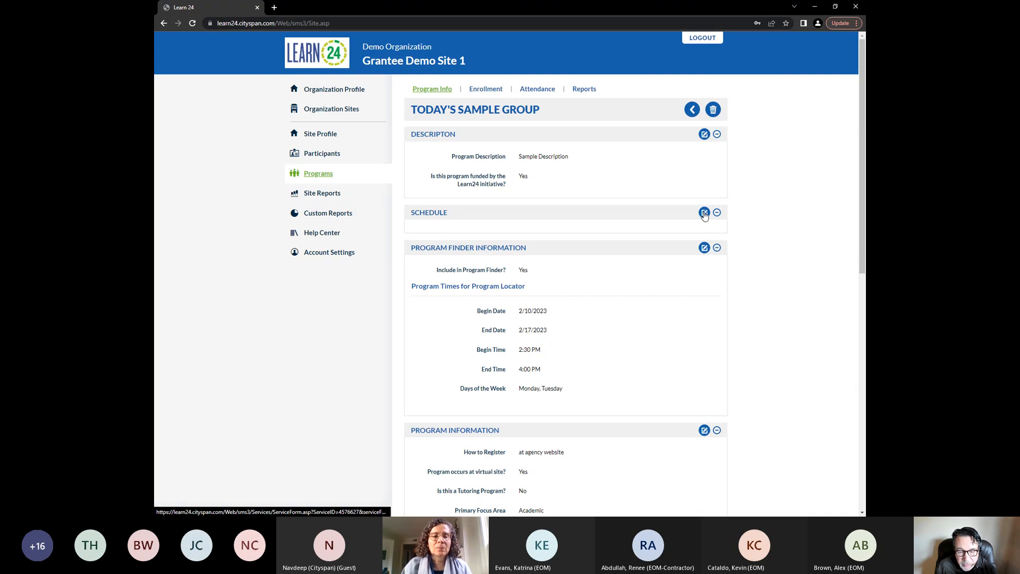
Add multiple schedule dates to the program from 12/01/2022 to 03/31/2023
left_click(704, 213)
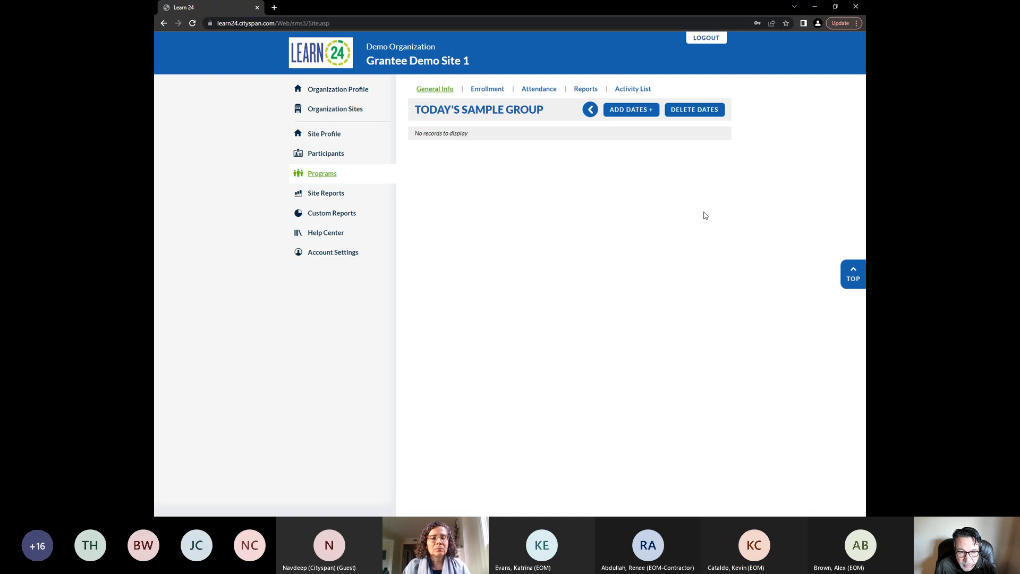
left_click(634, 115)
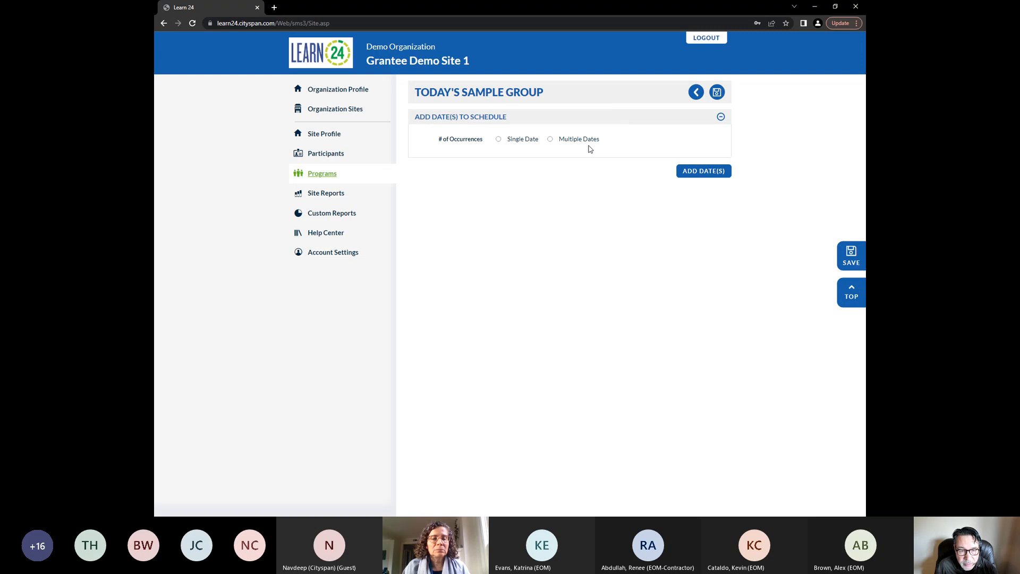
left_click(551, 140)
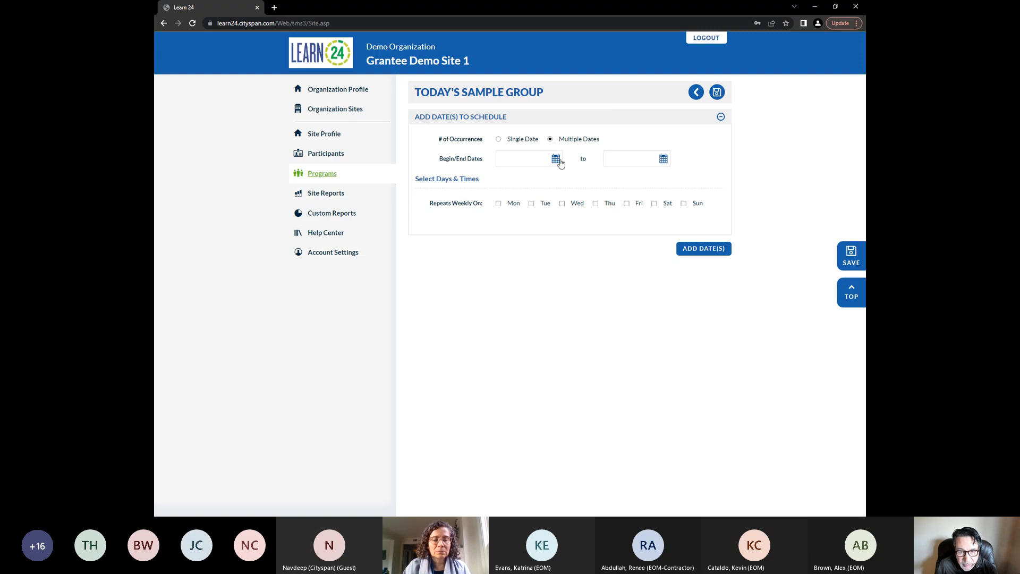
left_click(555, 159)
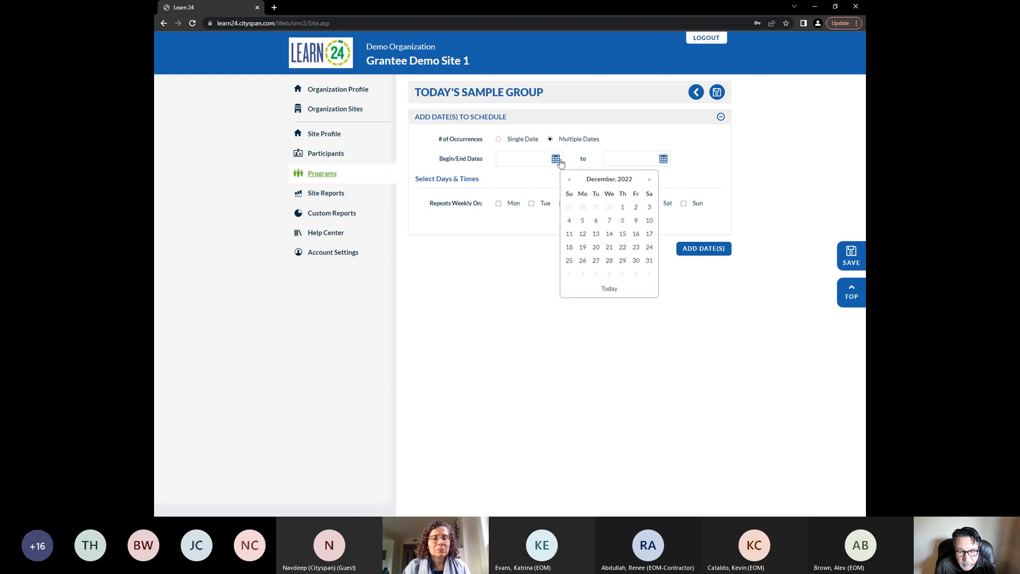
left_click(623, 207)
left_click(609, 159)
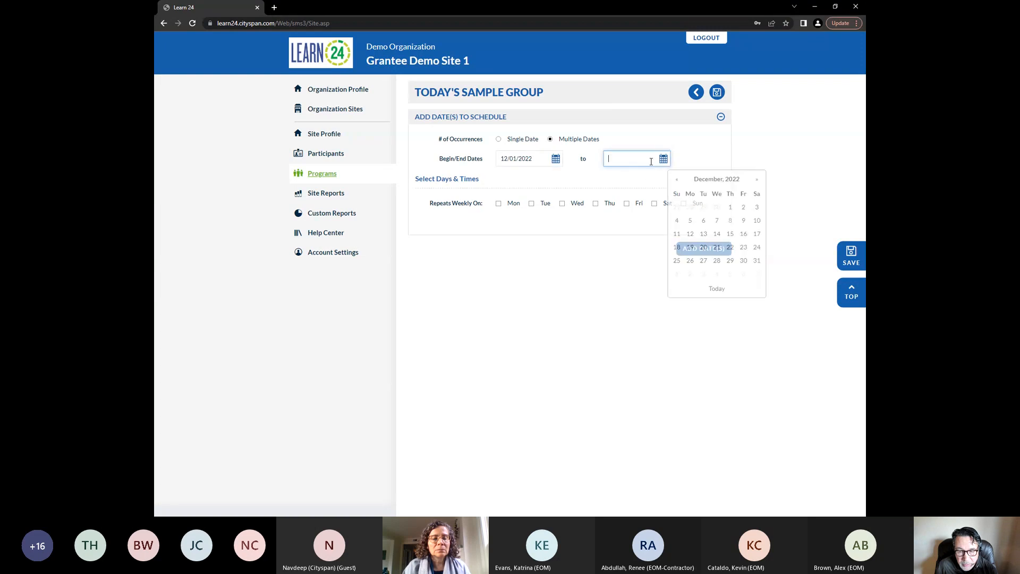
left_click(756, 180)
left_click(756, 180)
left_click(756, 180)
left_click(743, 260)
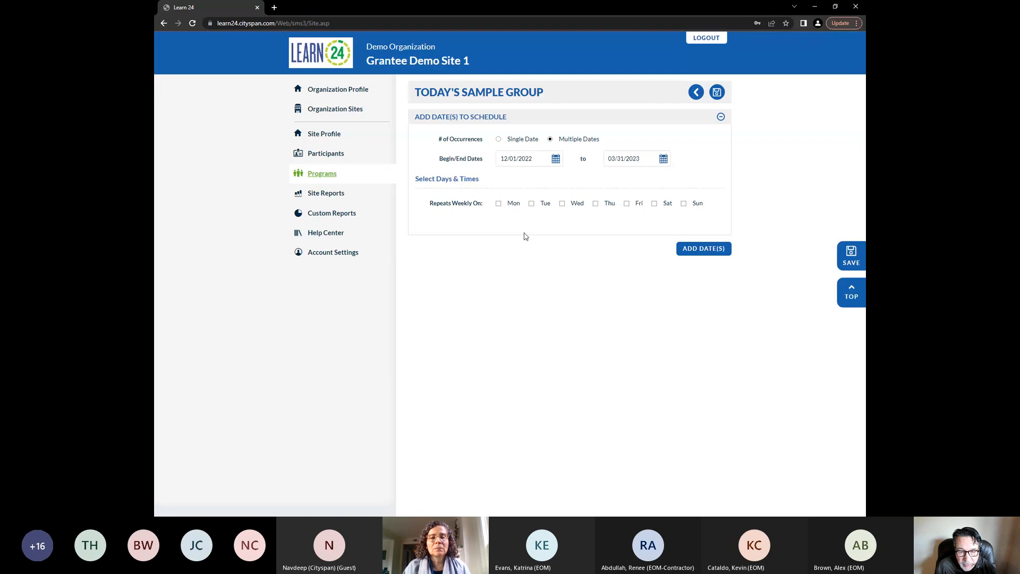
Repeat weekly on Monday, Wednesday and Friday, with Mondays from 3:00 PM to 5:00 PM
left_click(498, 204)
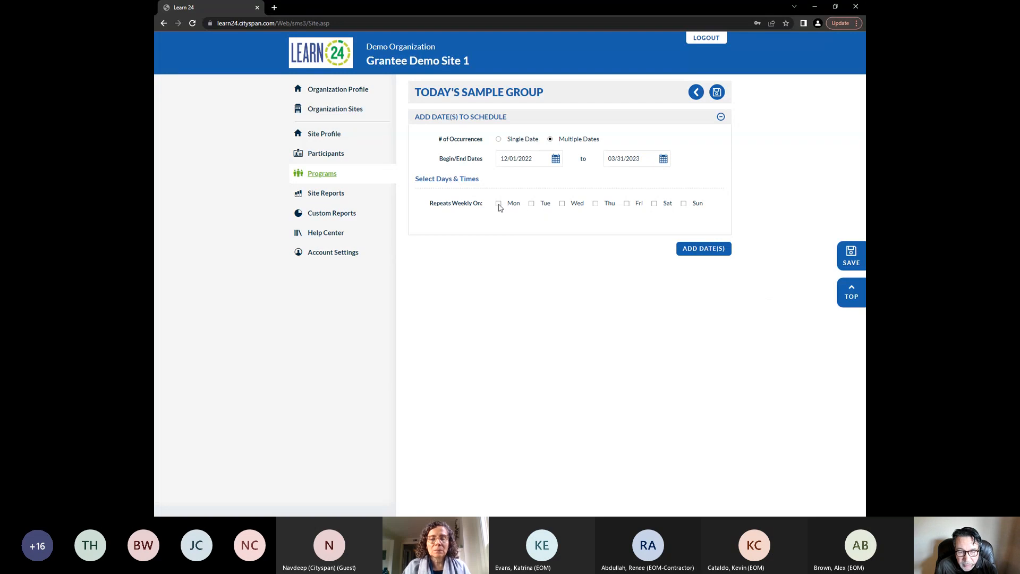
left_click(562, 204)
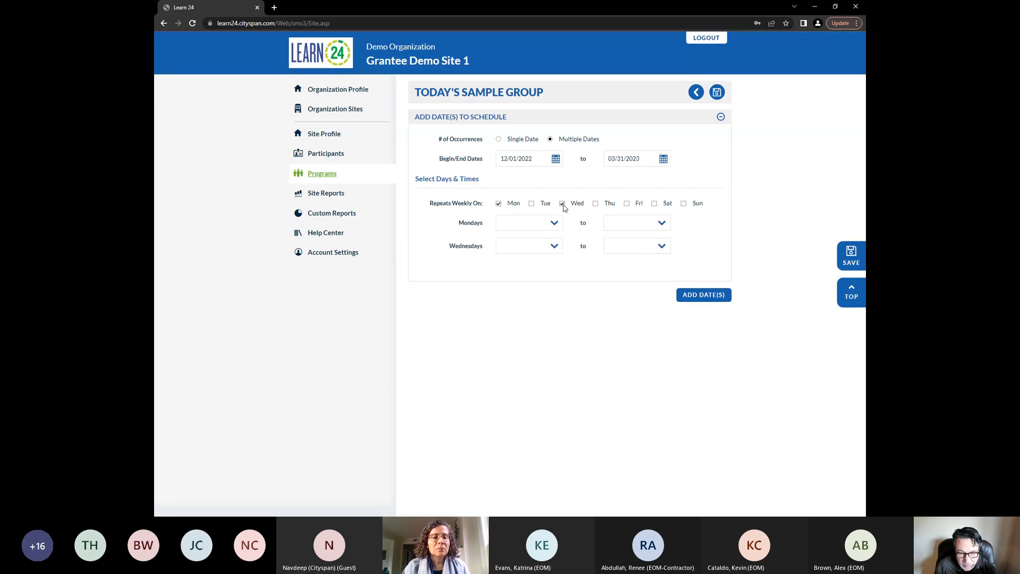
left_click(627, 204)
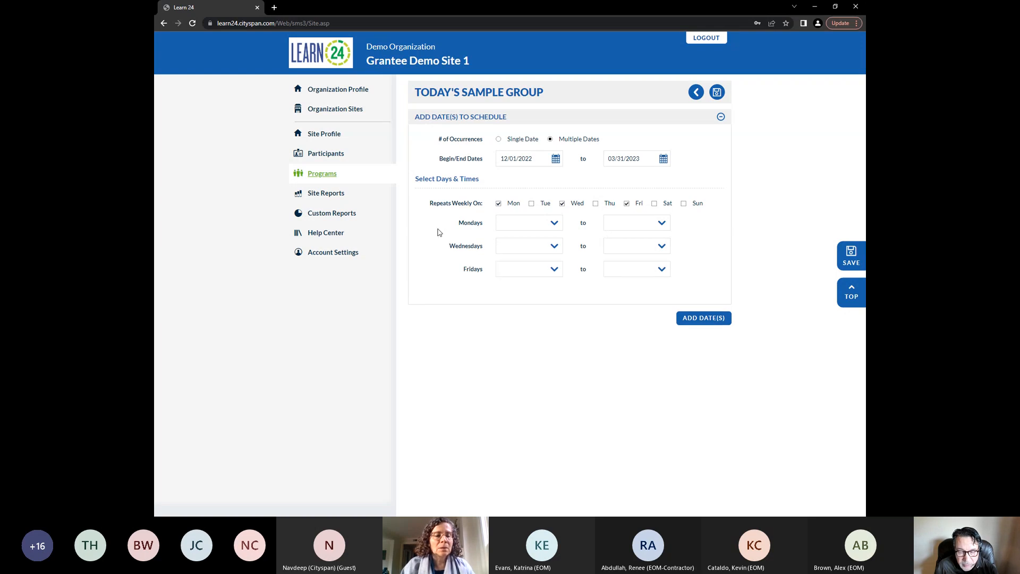
left_click(528, 225)
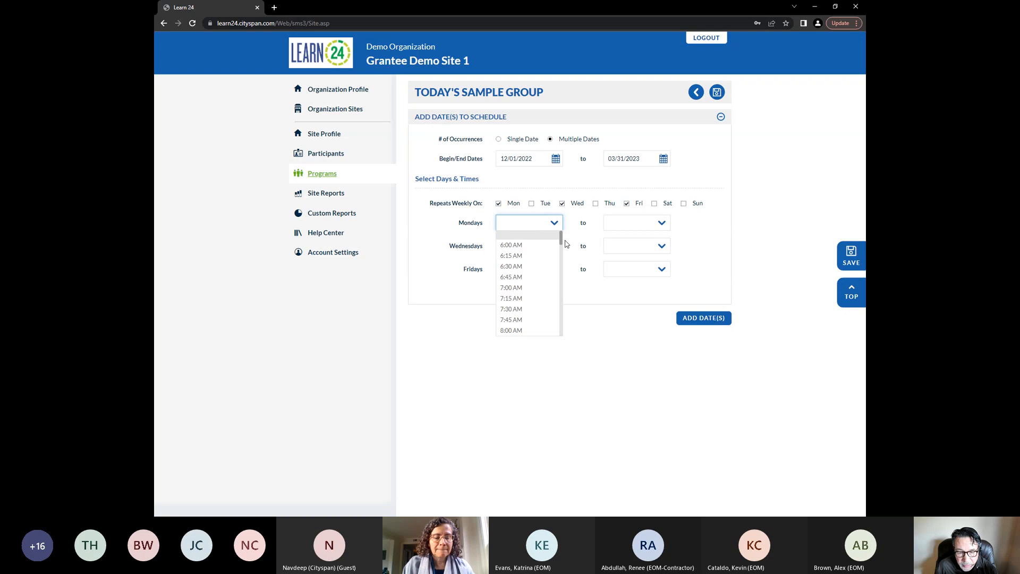
key("3")
key("Tab")
key("5")
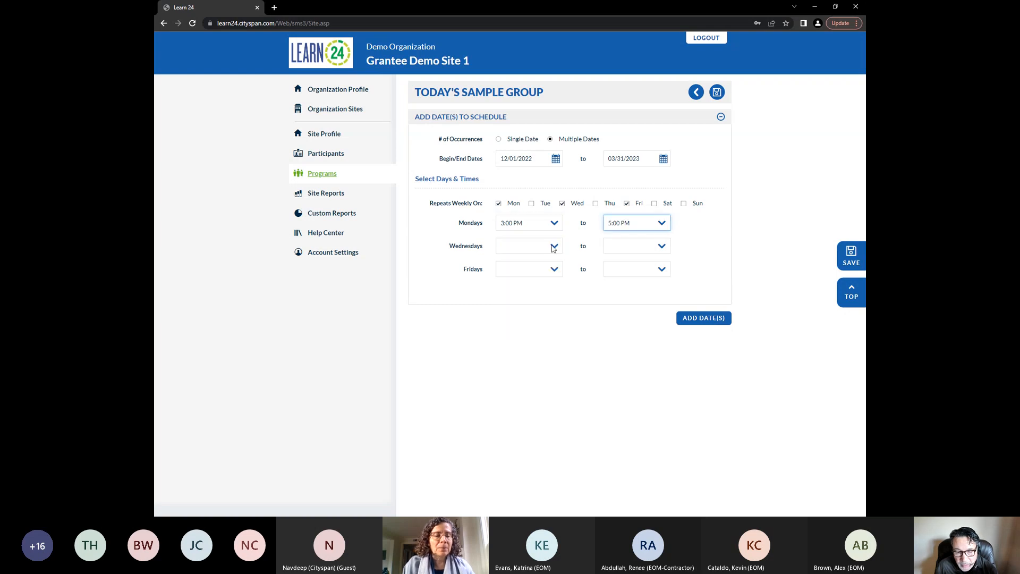
Set Wednesdays from 3:00 PM to 5:00 PM and Fridays from 4:00 PM to 5:00 PM
left_click(553, 246)
key("3")
key("Tab")
key("5")
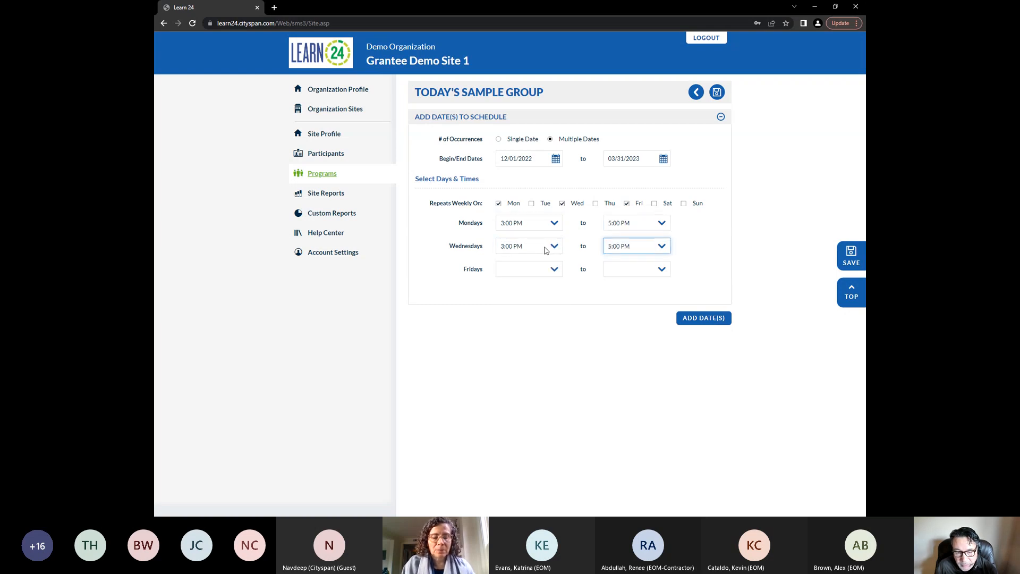
left_click(535, 271)
key("4")
key("Tab")
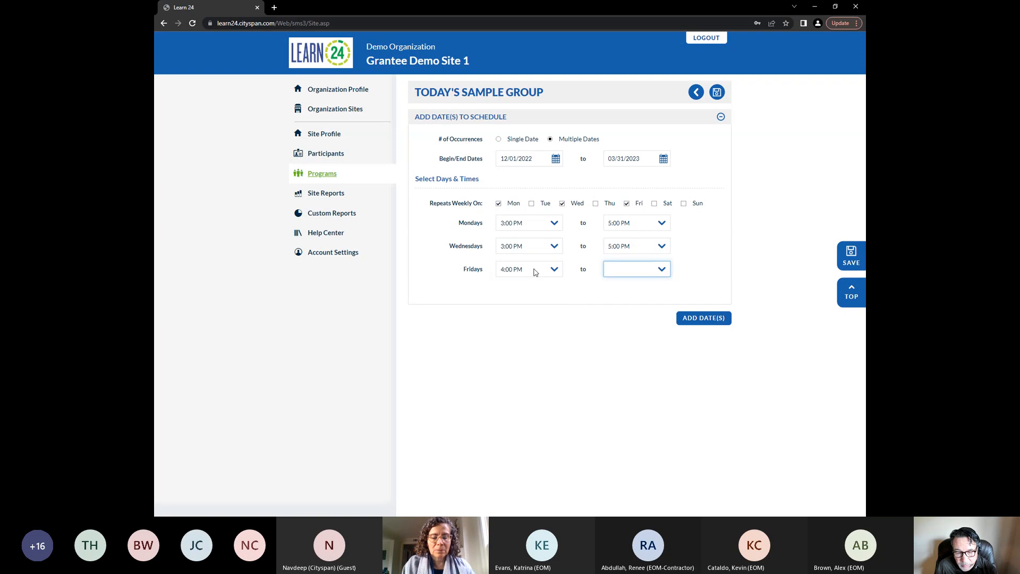
key("5")
left_click(580, 393)
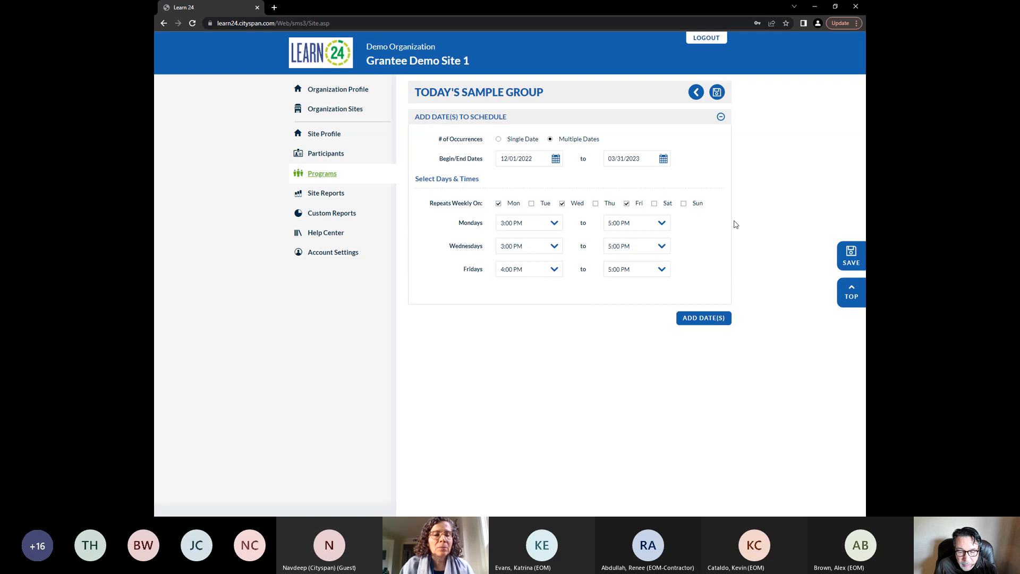
Add the Monday, Wednesday and Friday dates to the program's schedule
left_click(710, 319)
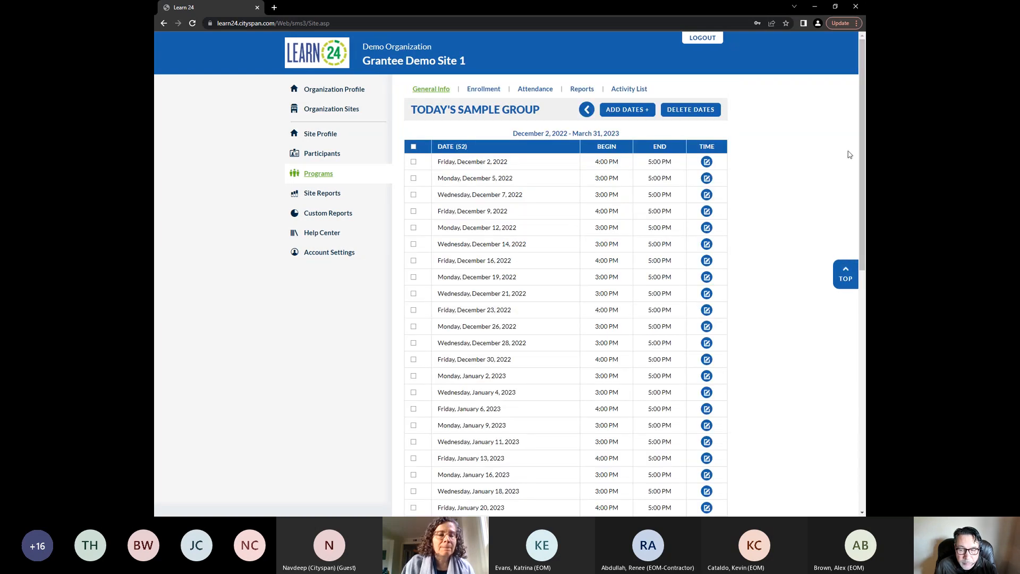
scroll(863, 152, "down", 1)
scroll(863, 152, "up", 1)
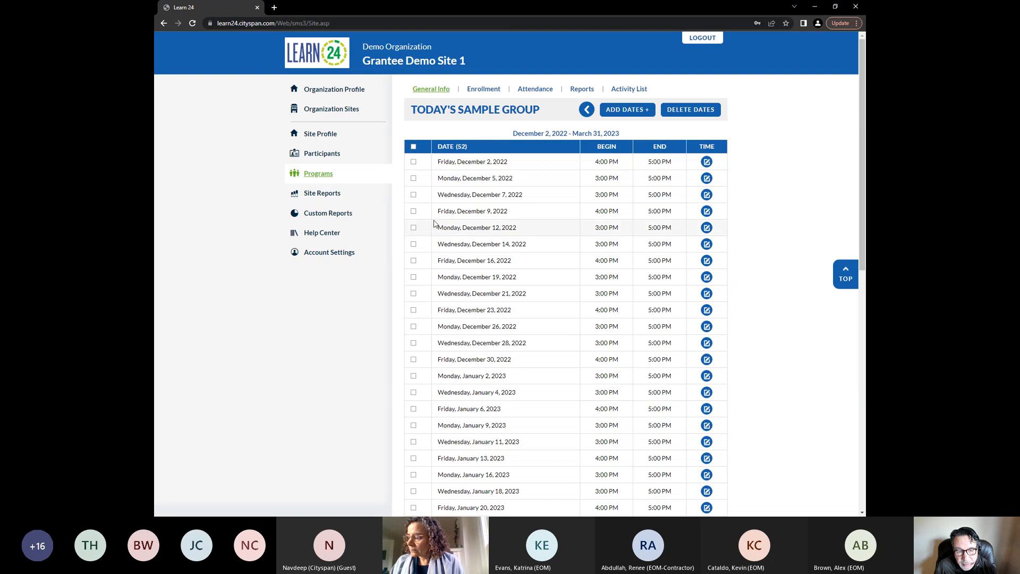
left_click(413, 211)
left_click(413, 261)
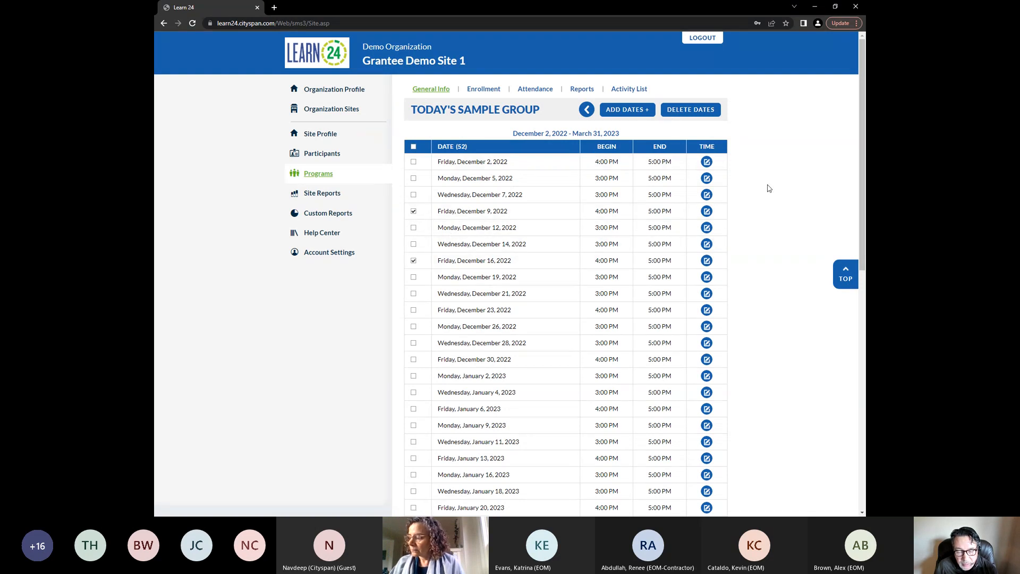
left_click_drag(863, 156, 863, 155)
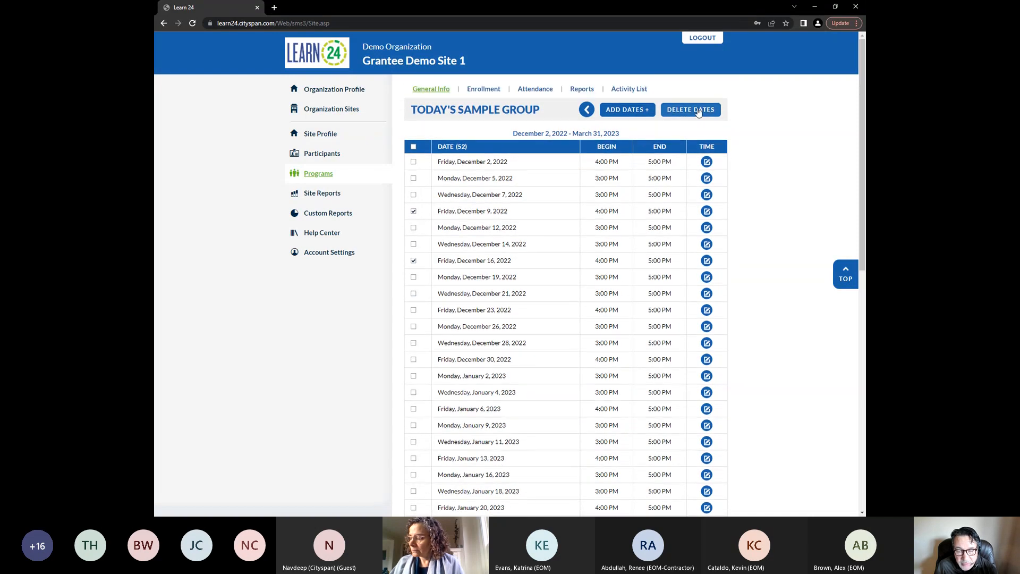
left_click(637, 113)
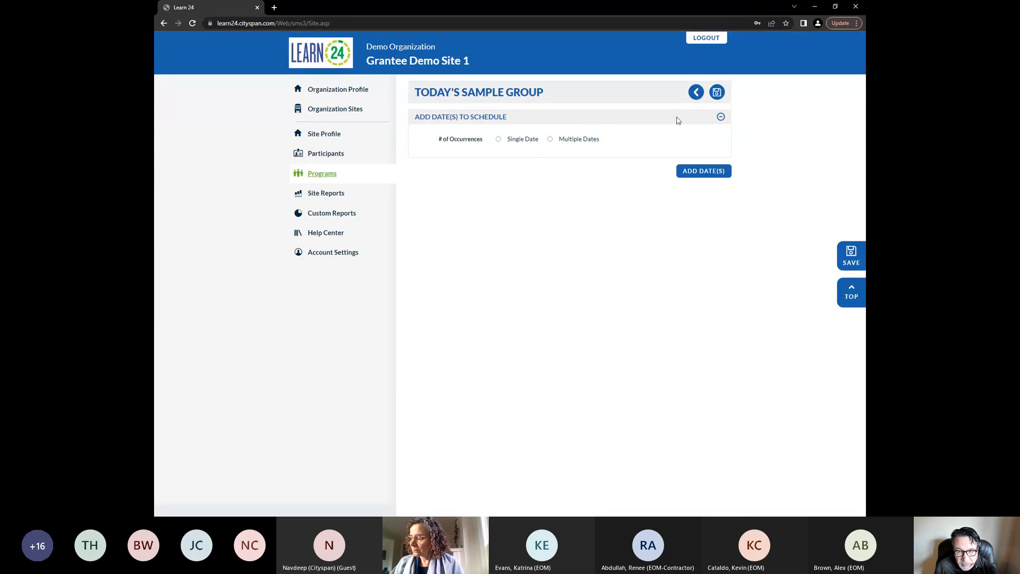
left_click(696, 94)
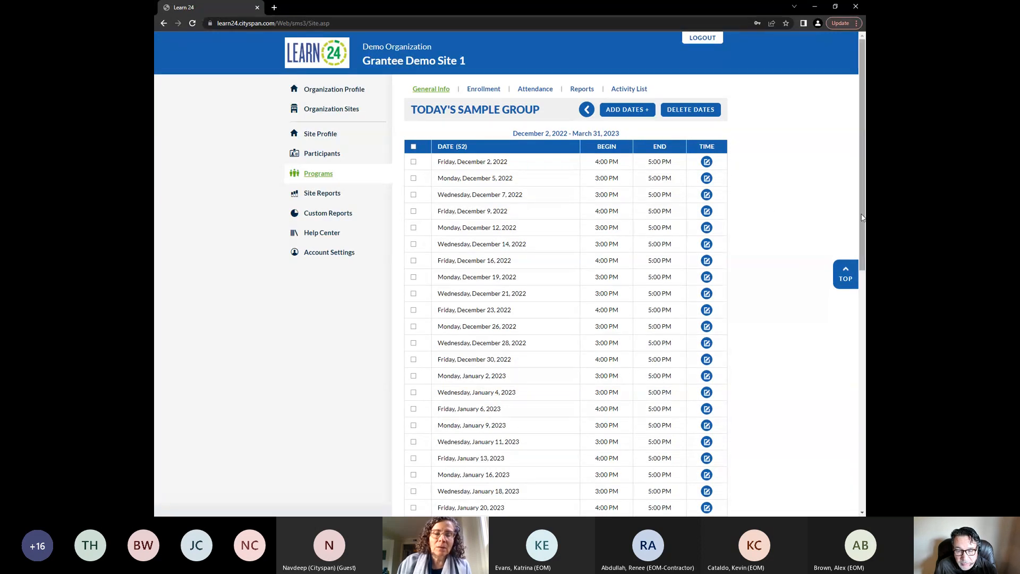
Change the Friday, December 2, 2022 session to begin at 4:30 PM and save it
left_click(706, 162)
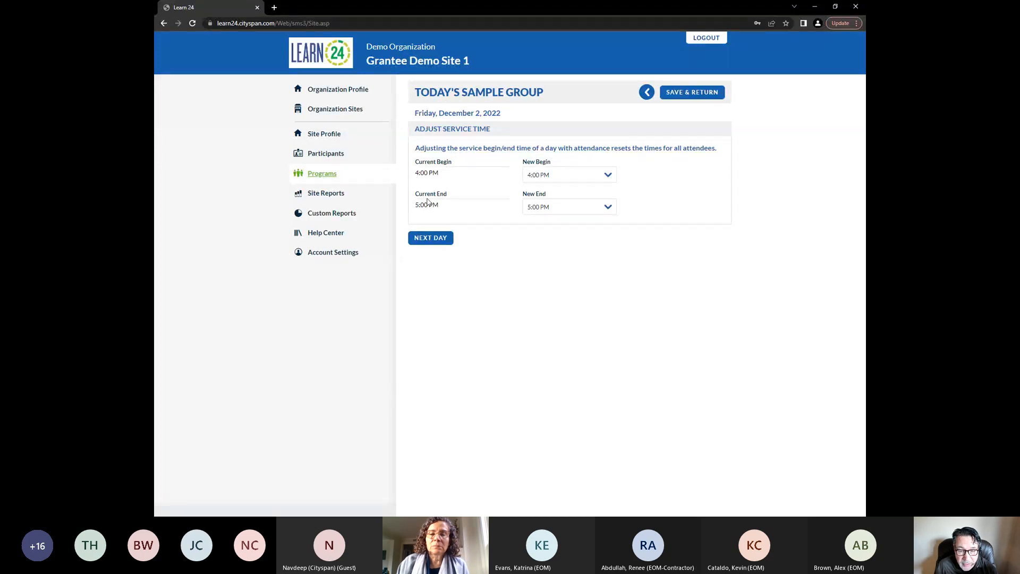
left_click(539, 175)
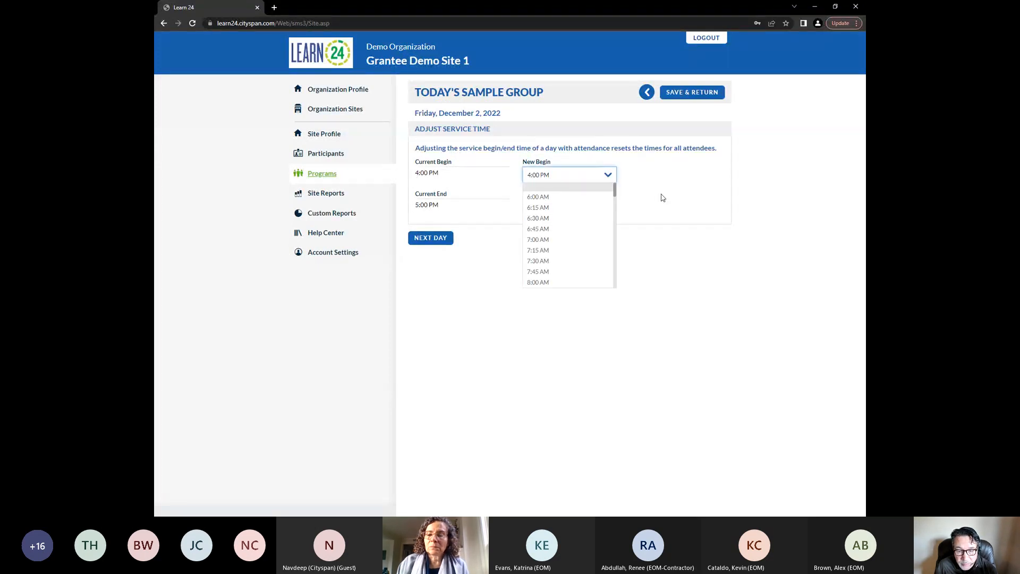
scroll(603, 207, "down", 3)
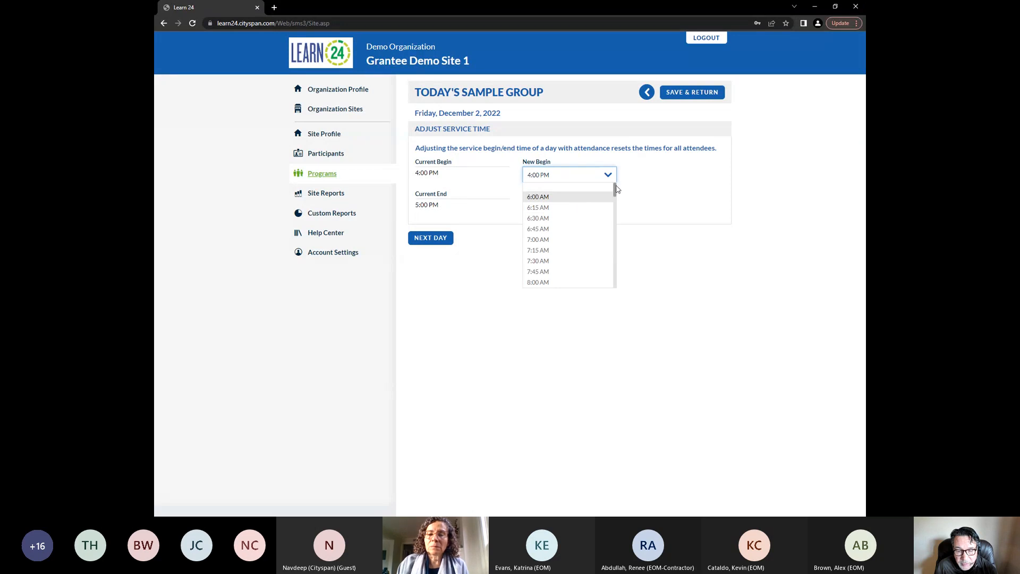
scroll(611, 229, "down", 6)
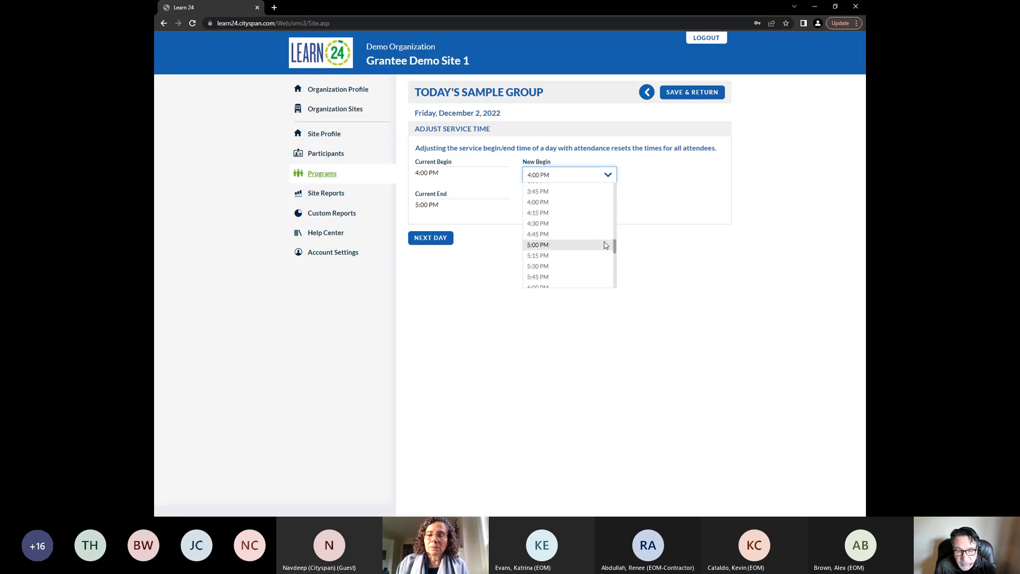
left_click(573, 224)
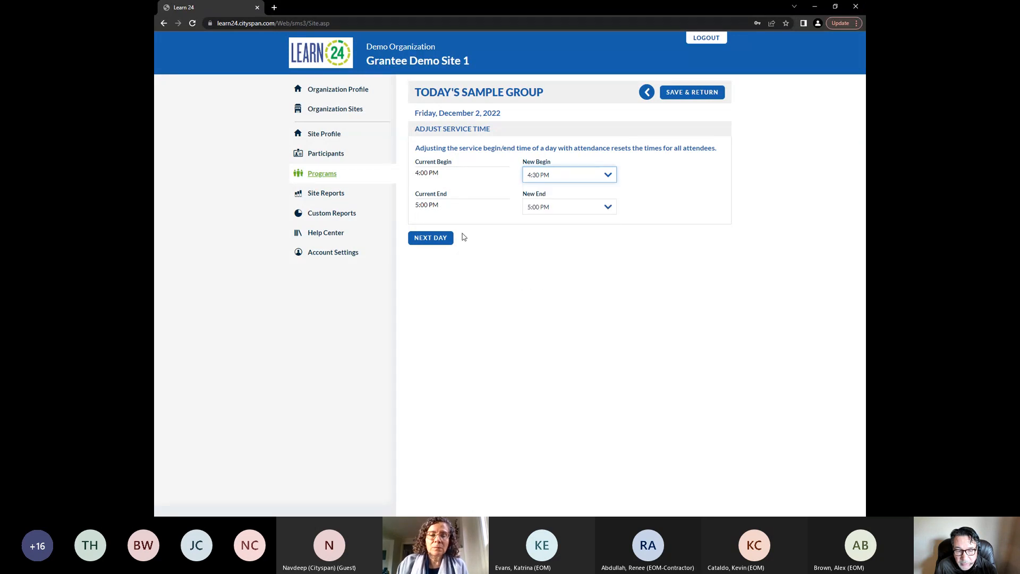
left_click(703, 98)
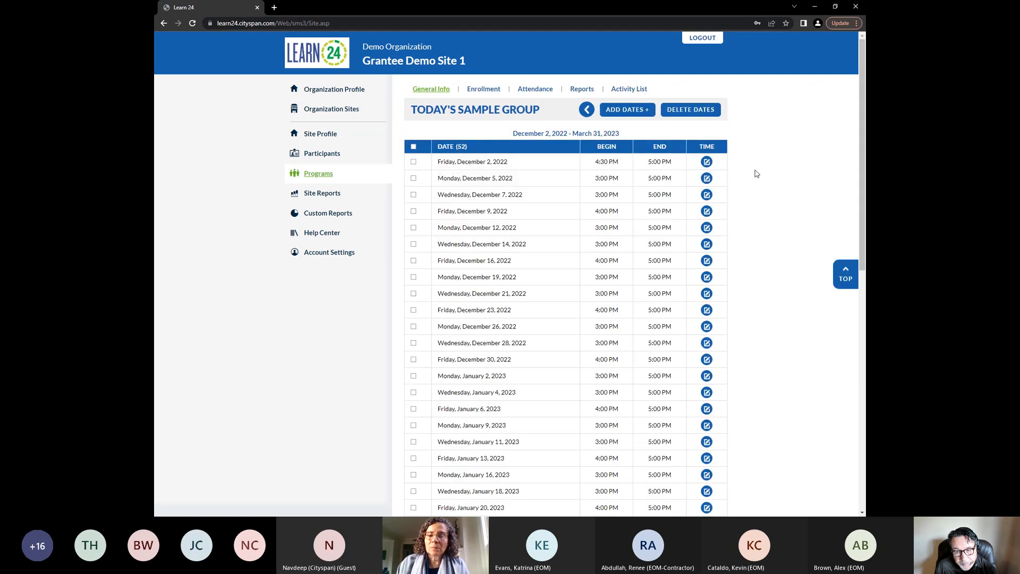
Start enrolling participants in the program and select four youth participants from the list
left_click(586, 110)
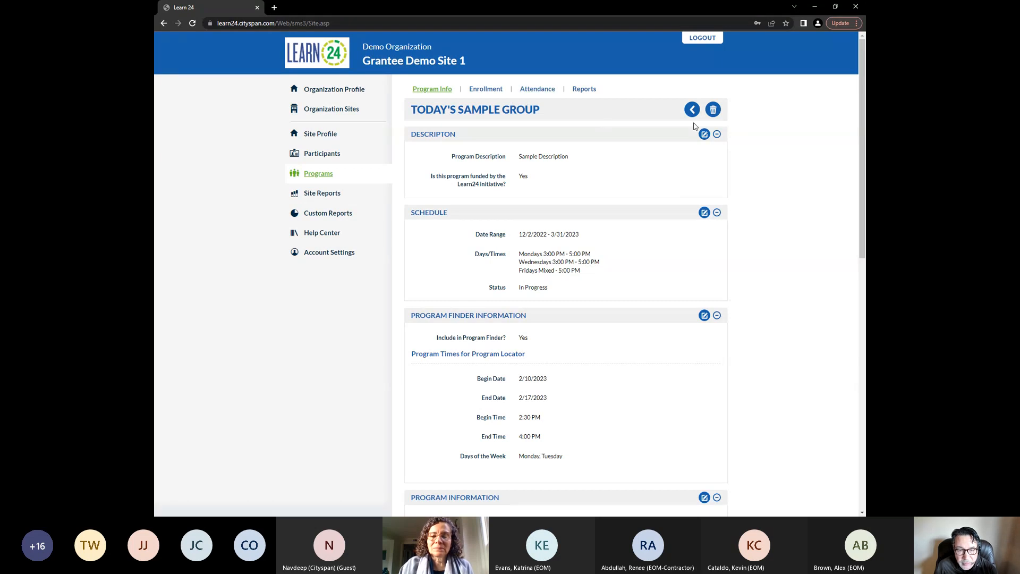
left_click(487, 90)
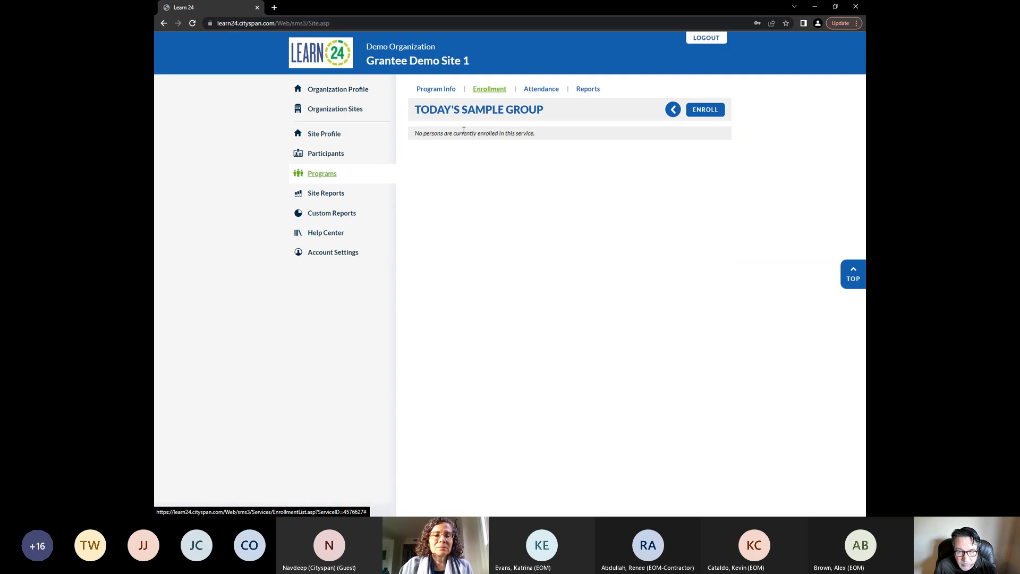
left_click(707, 114)
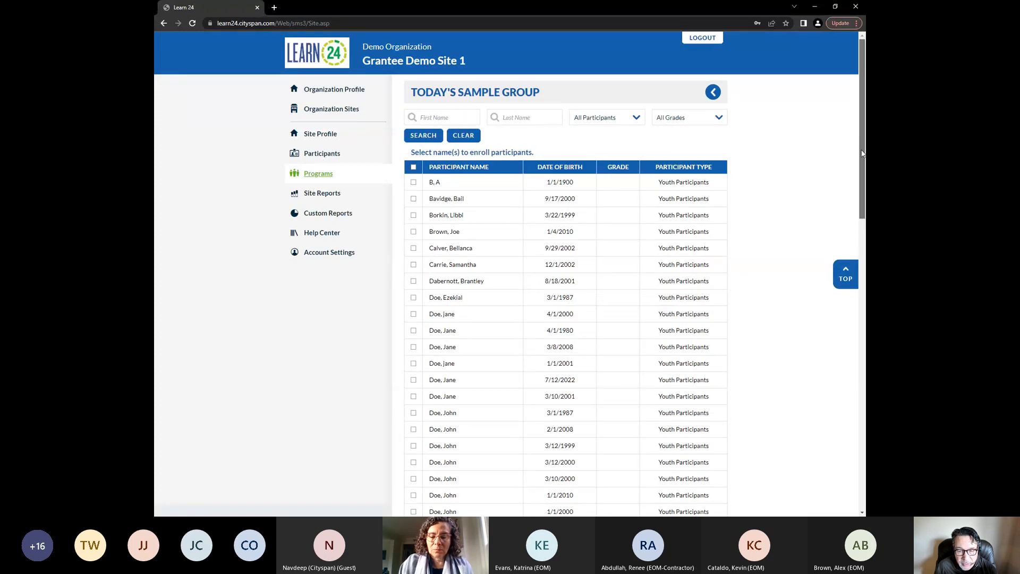
mouse_move(862, 154)
left_mouse_down()
mouse_move(864, 298)
mouse_move(863, 157)
left_mouse_up()
left_click(414, 219)
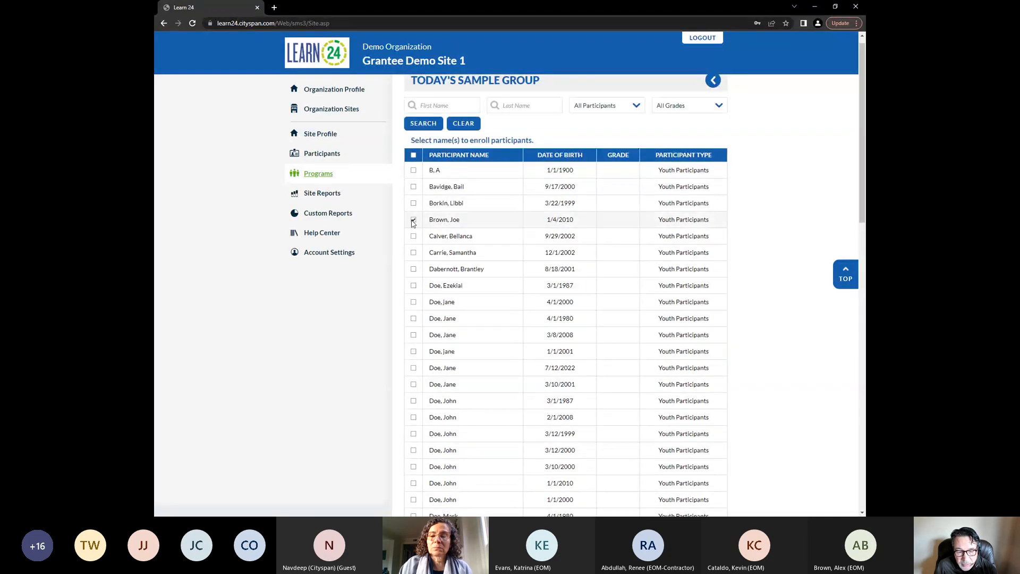
left_click(413, 268)
left_click(413, 367)
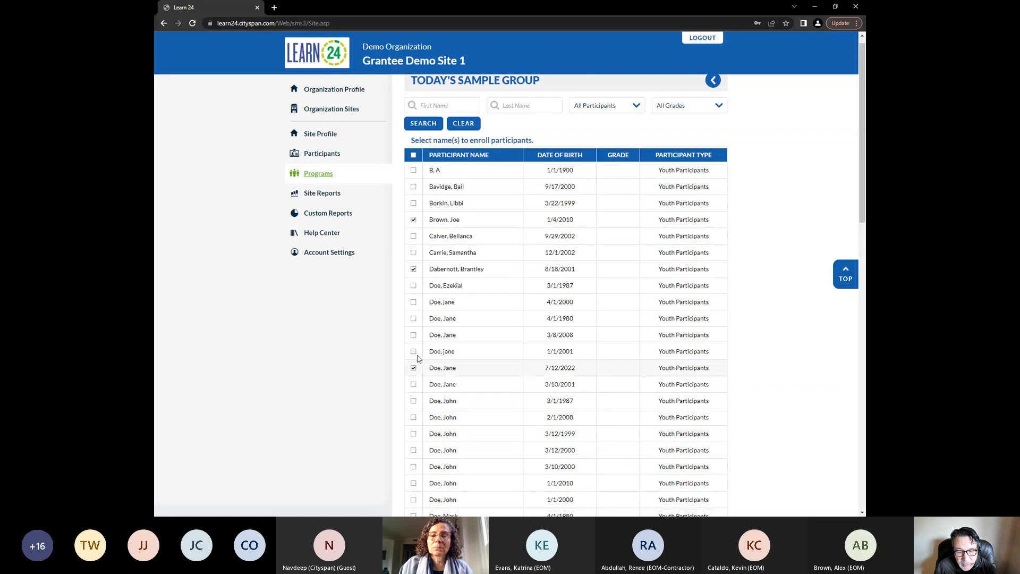
left_click(413, 236)
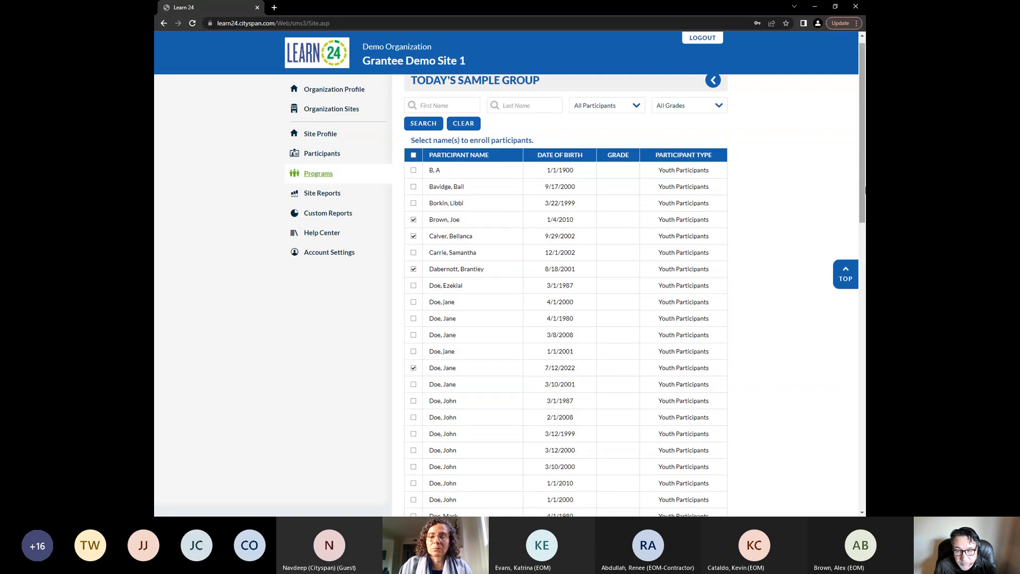
left_click_drag(864, 190, 847, 473)
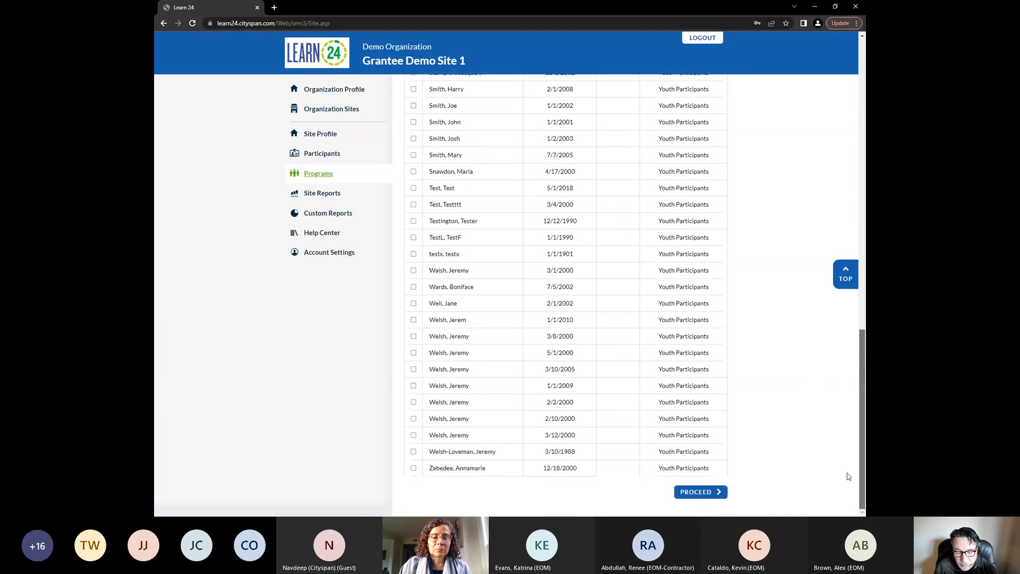
left_click(700, 492)
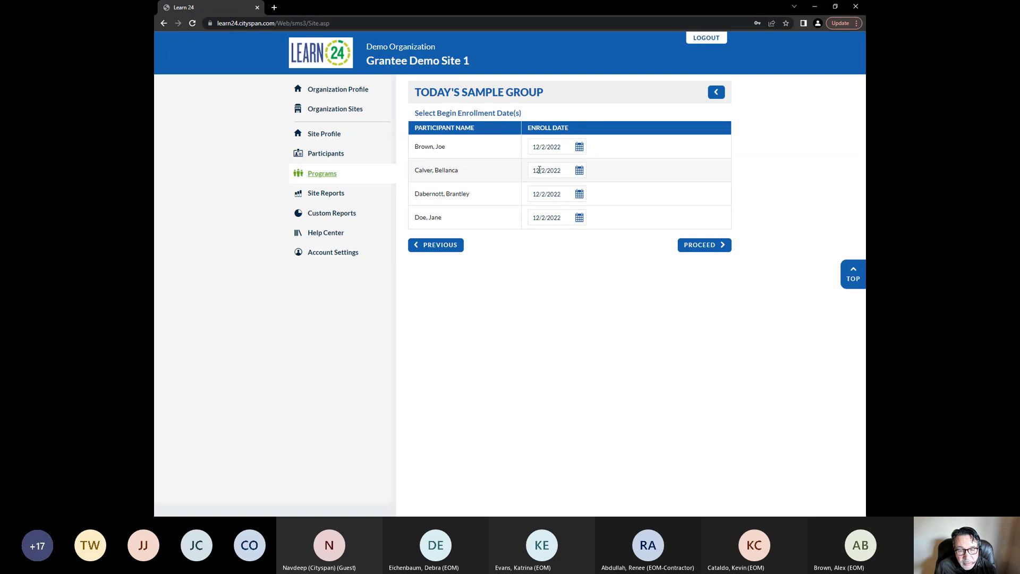
Keep the 12/2/2022 enroll dates, disregard one participant's scheduling conflict, and complete the enrollment
left_click(539, 170)
left_click(558, 303)
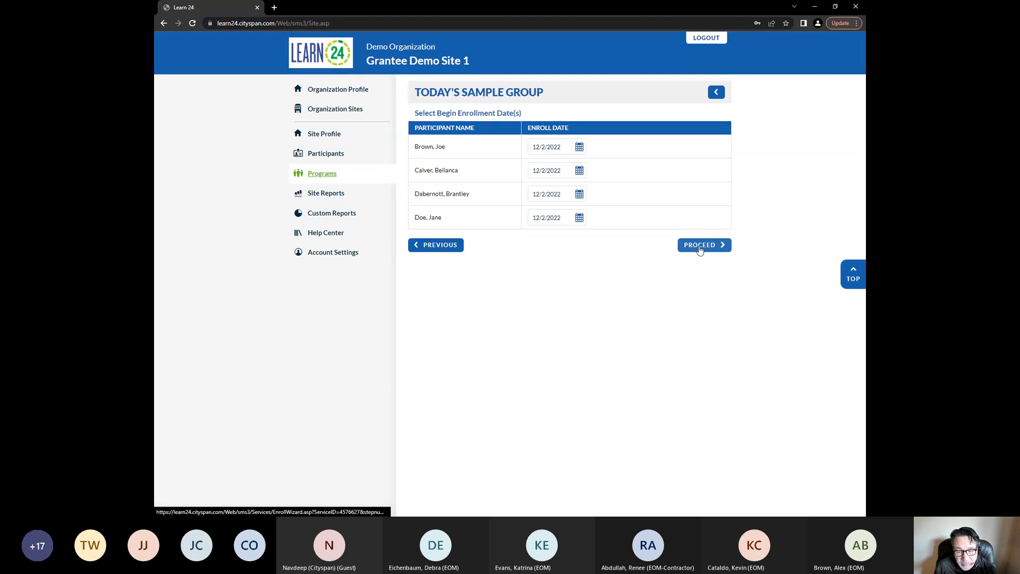
left_click(700, 248)
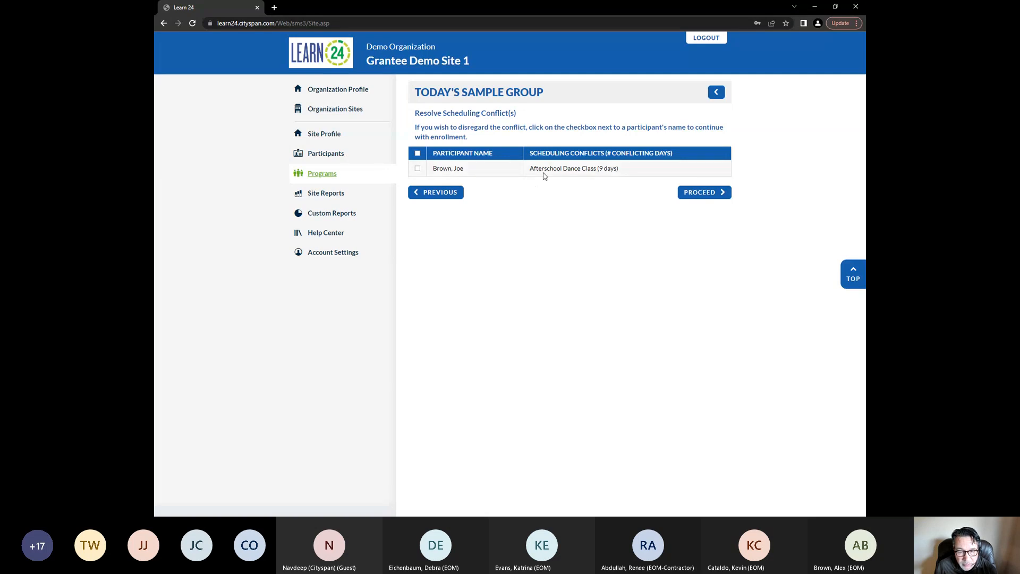
left_click(417, 169)
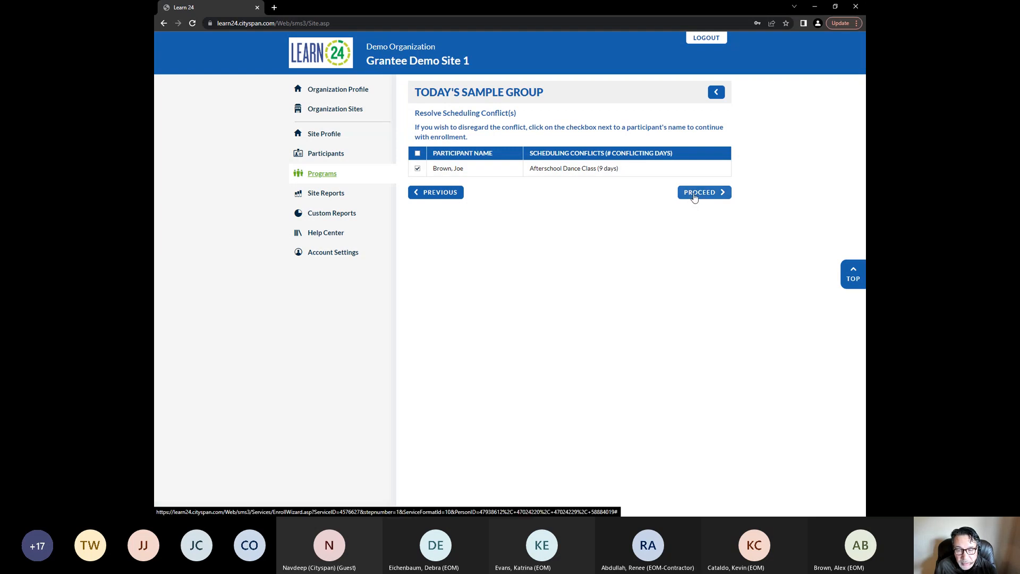
left_click(693, 194)
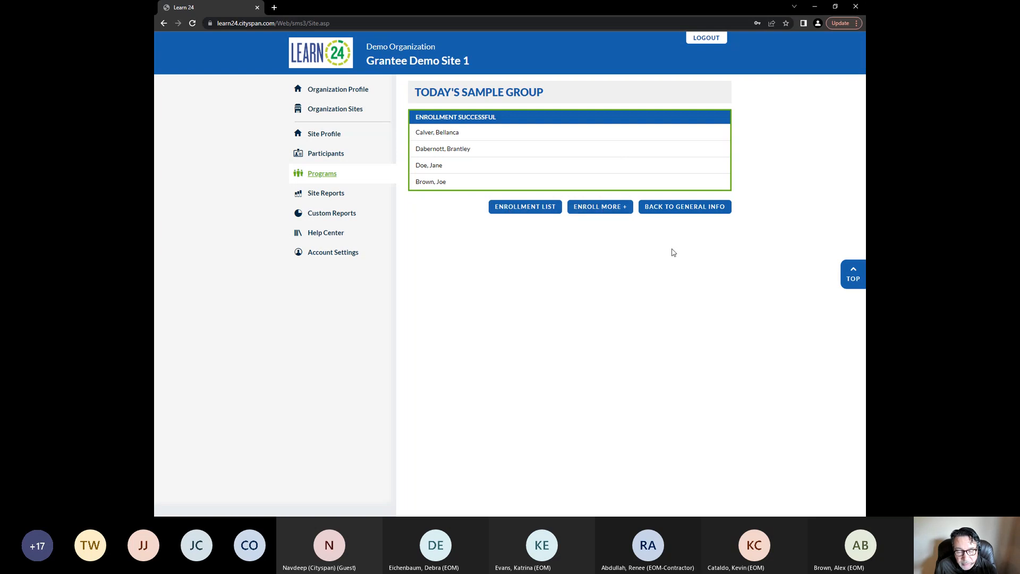
From the enrollment list, start another enrollment and select two more youth participants
left_click(525, 209)
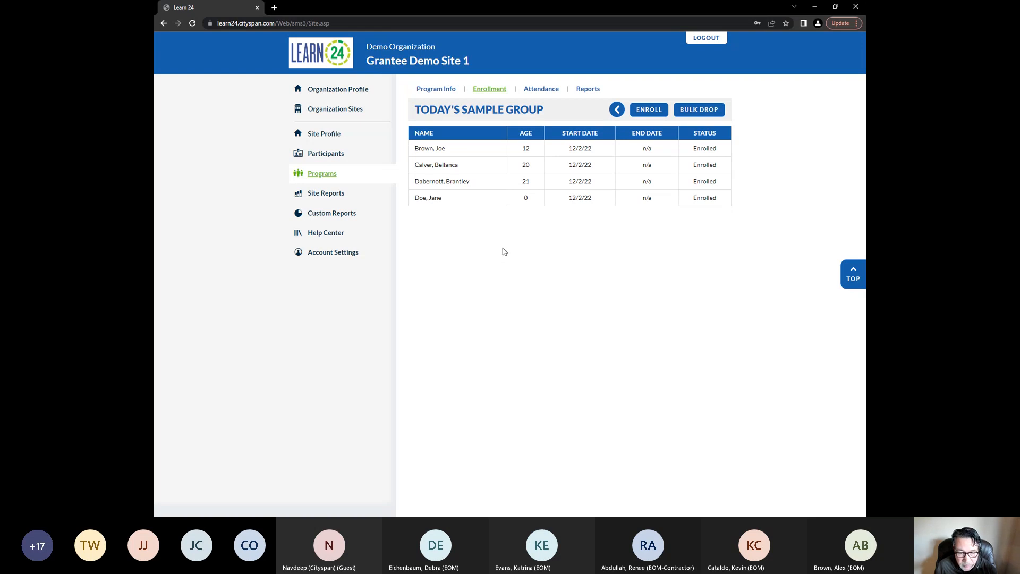
left_click(652, 109)
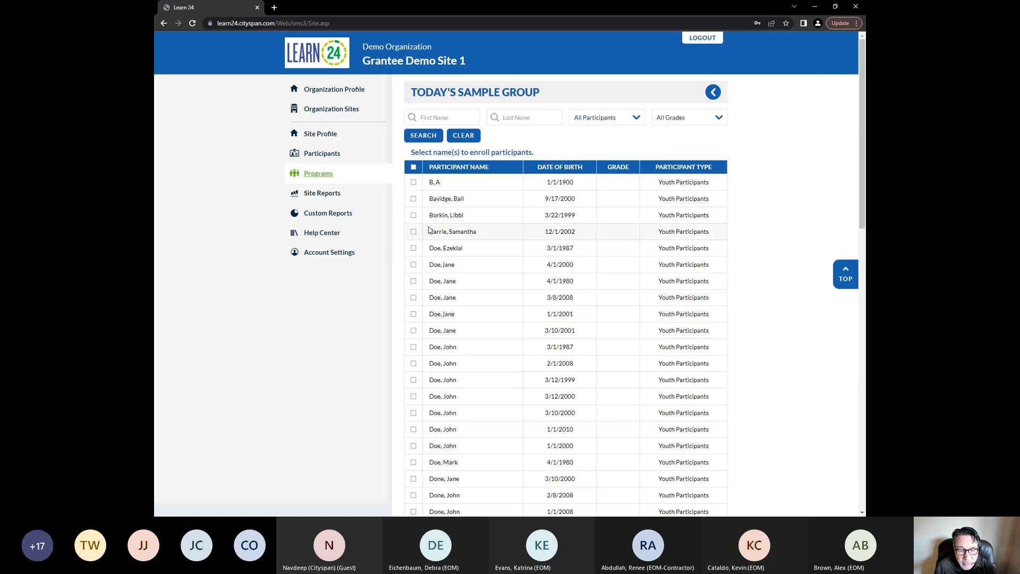
left_click(414, 215)
left_click(415, 232)
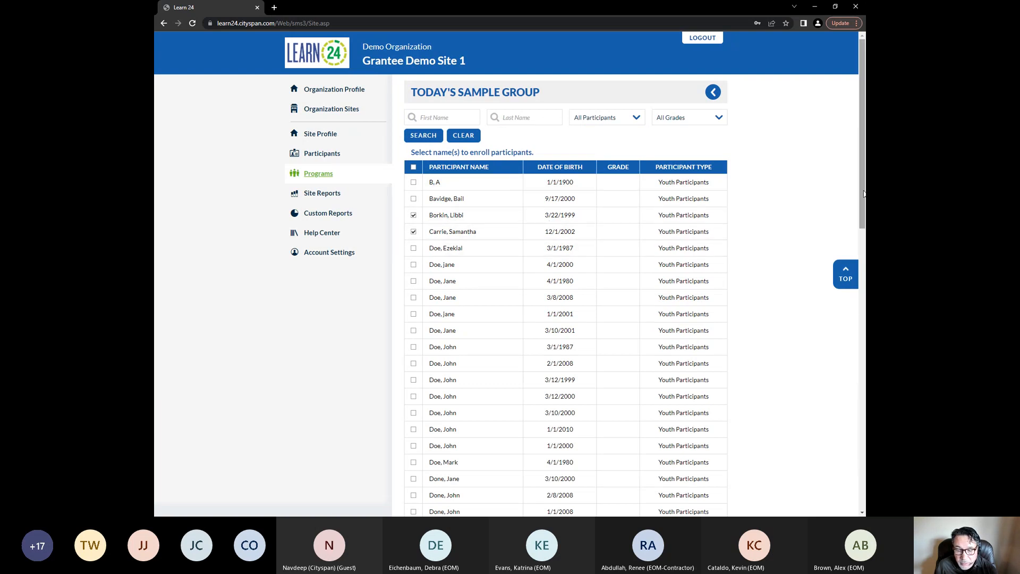
scroll(585, 292, "down", 15)
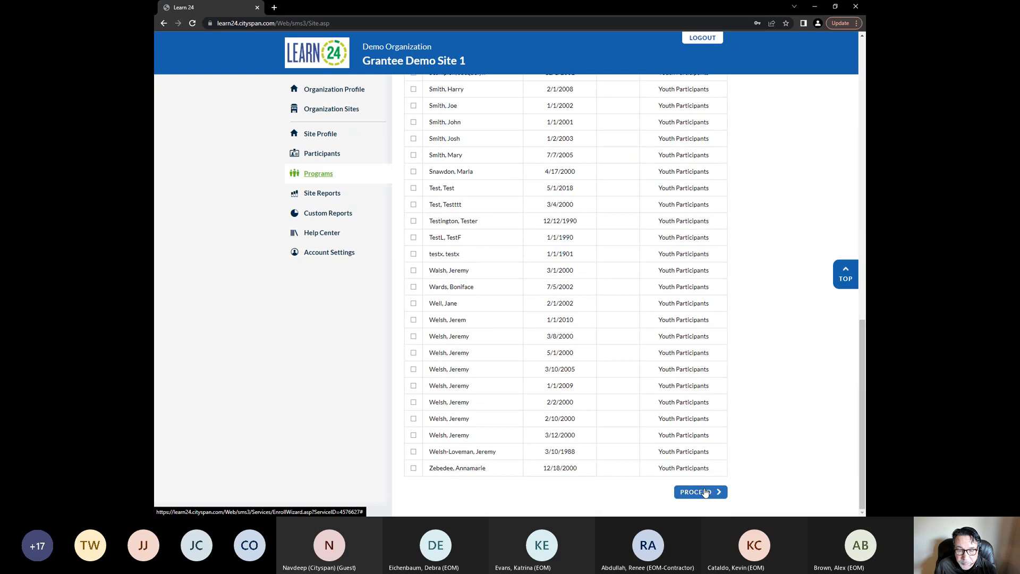
left_click(705, 492)
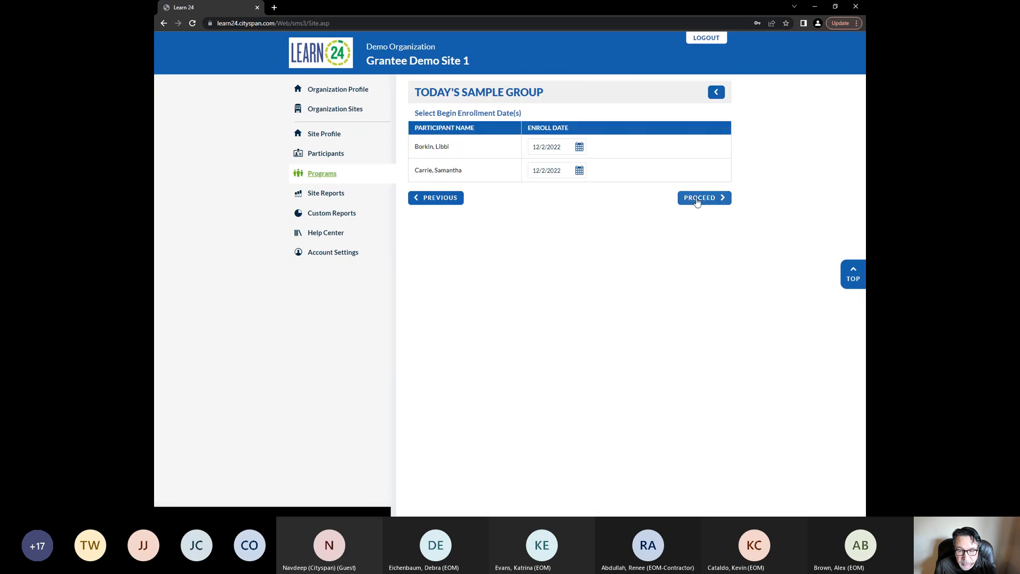
Complete the second enrollment, disregarding the scheduling conflict, and return to the enrollment list
left_click(697, 199)
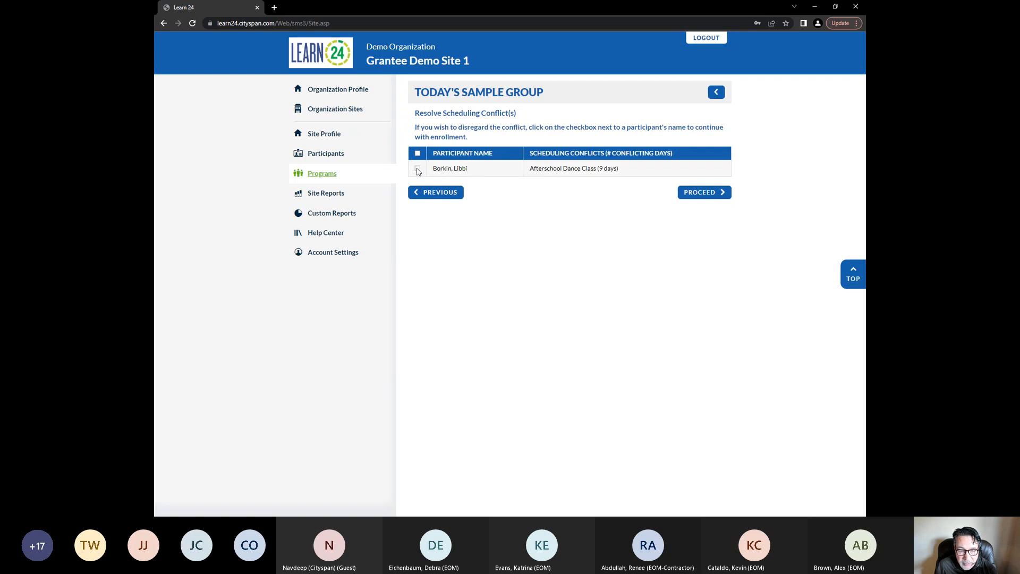
left_click(418, 169)
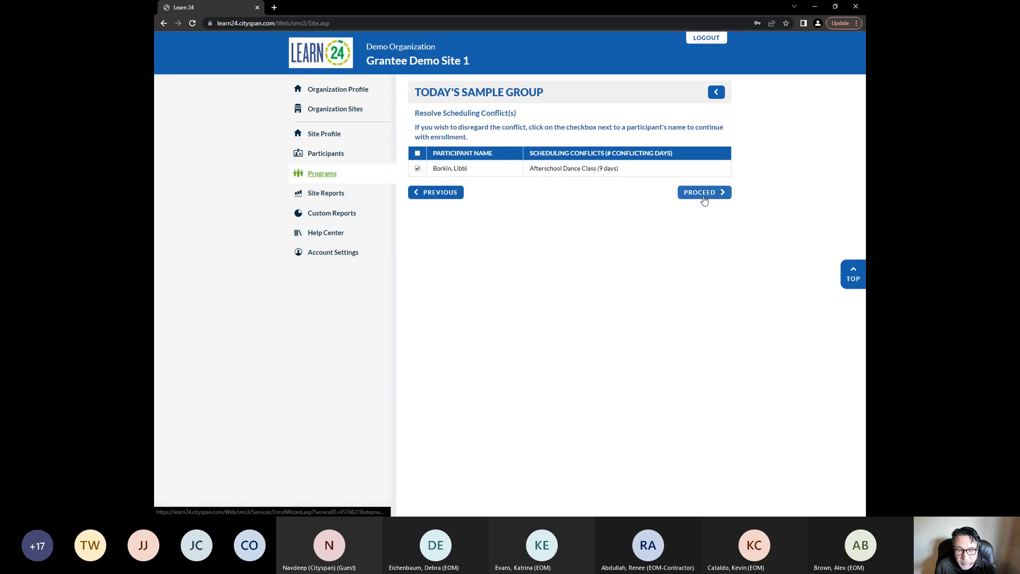
left_click(704, 198)
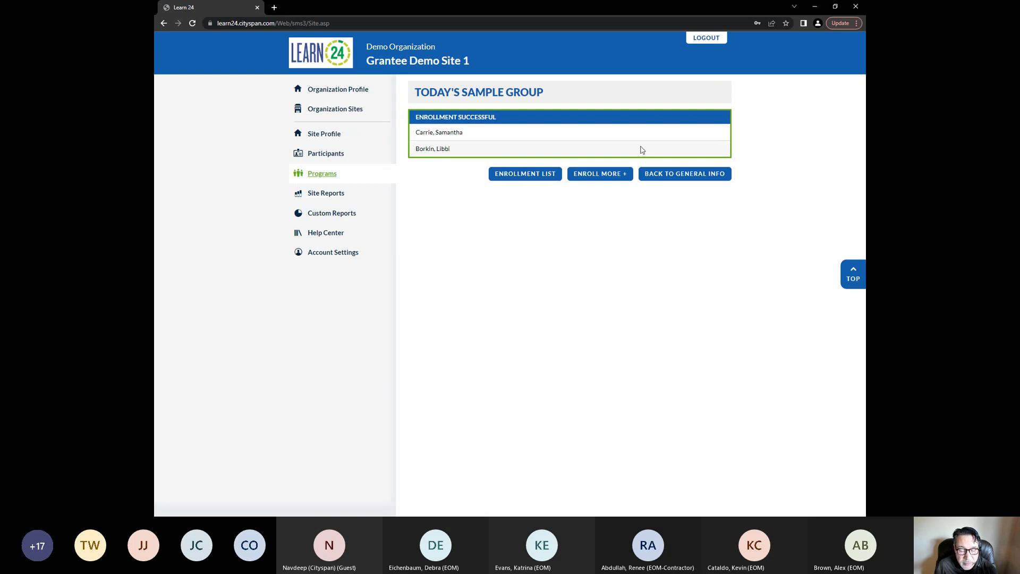
left_click(538, 175)
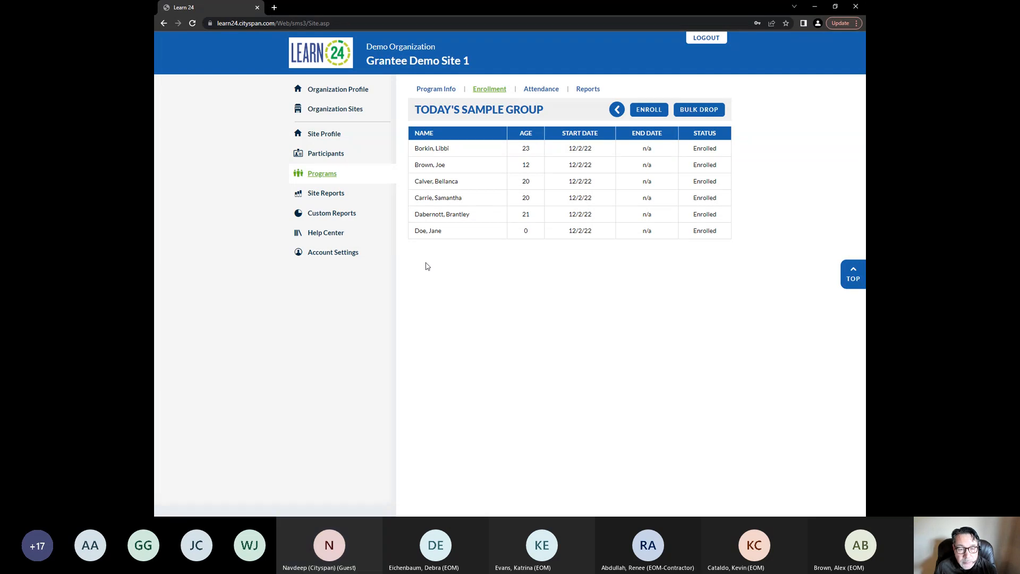
Open the registration form for adding a new youth participant
left_click(333, 155)
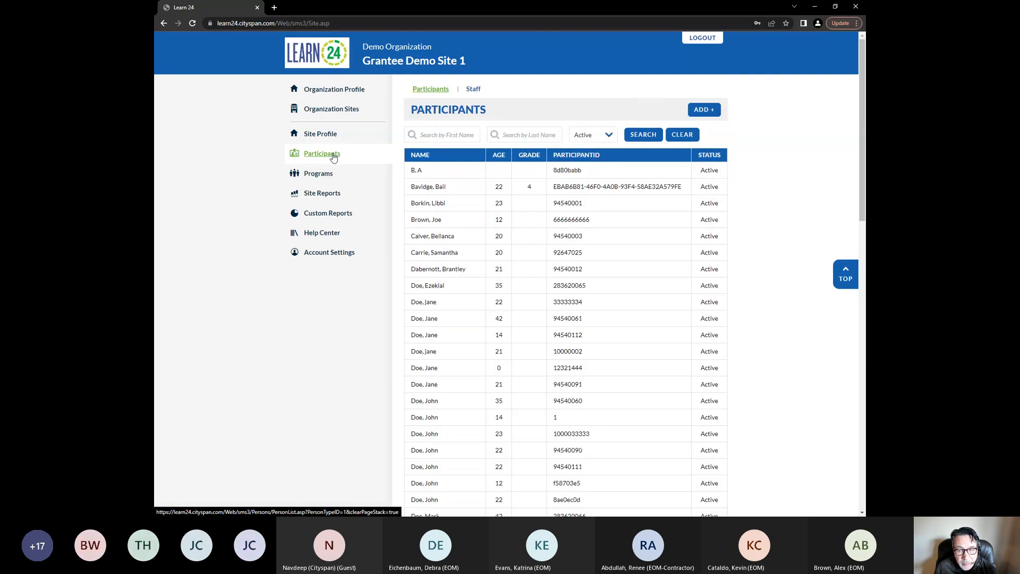
left_click(704, 109)
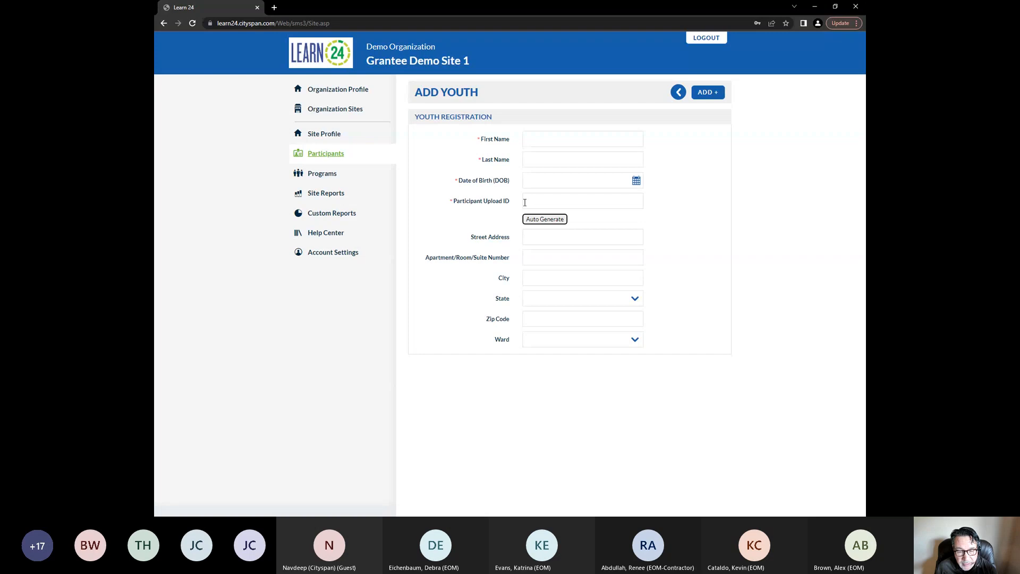
Auto-generate a Participant Upload ID to demonstrate the feature, then clear the generated ID from the field
left_click(552, 222)
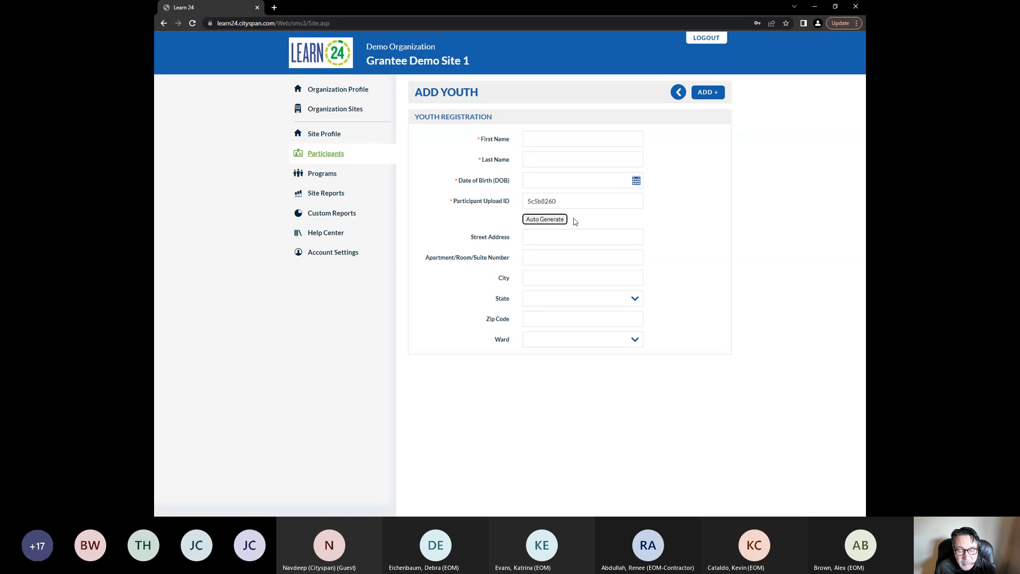
double_click(553, 201)
key("BackSpace")
left_click(771, 229)
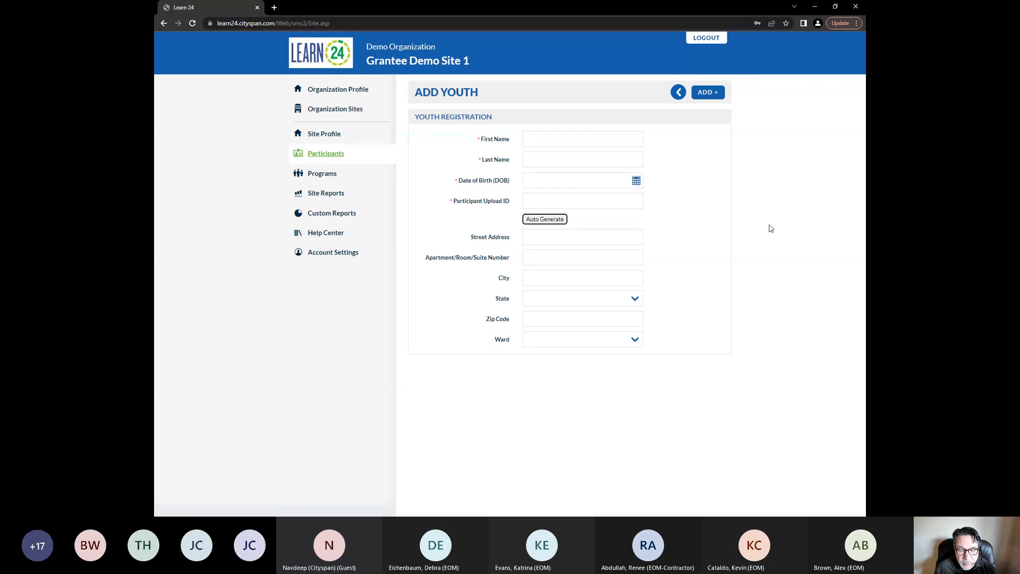
Enter 1/1/1900 as the date of birth to demonstrate the field, then clear the date again
left_click(551, 180)
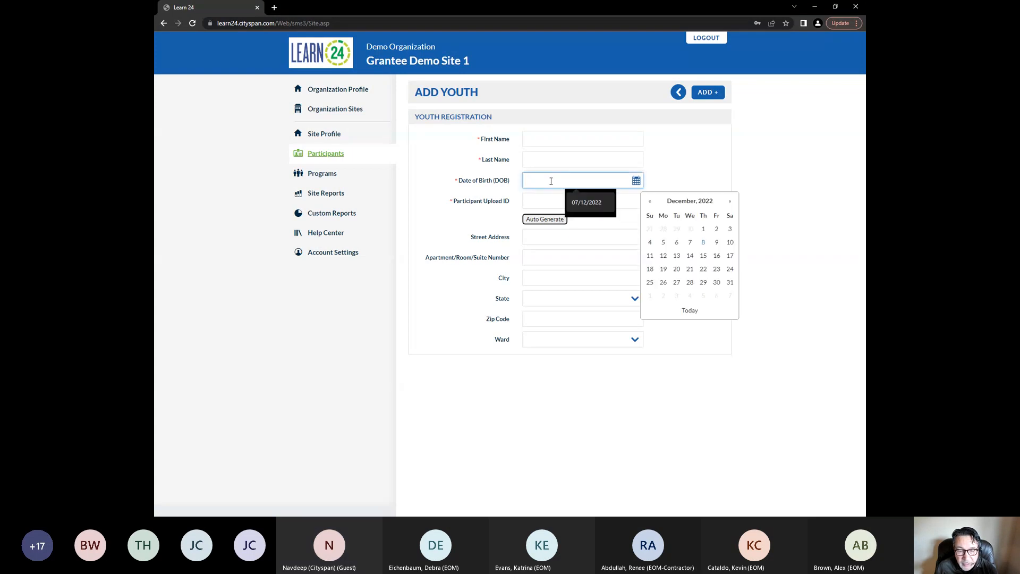
type("1/1/1")
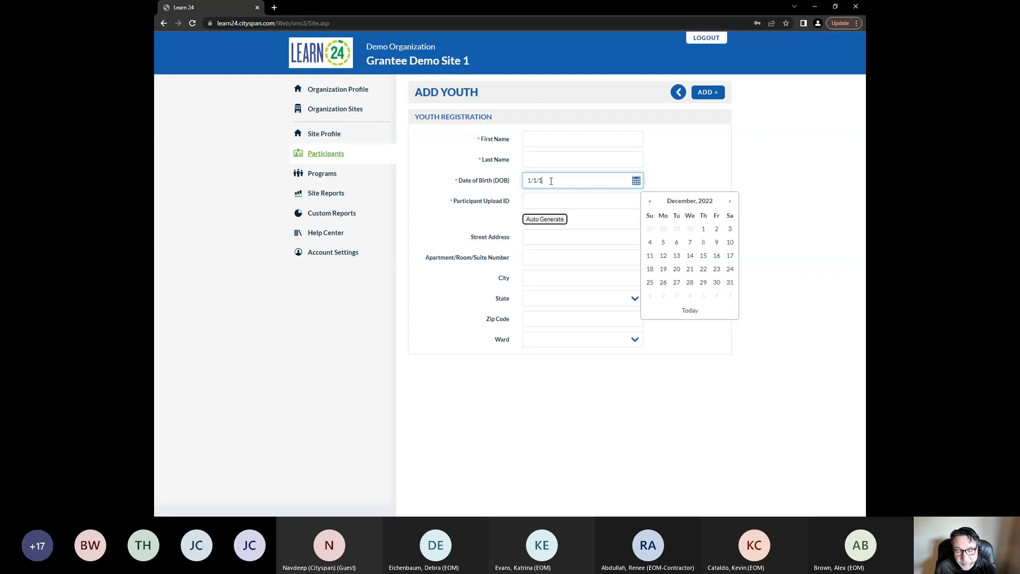
type("900")
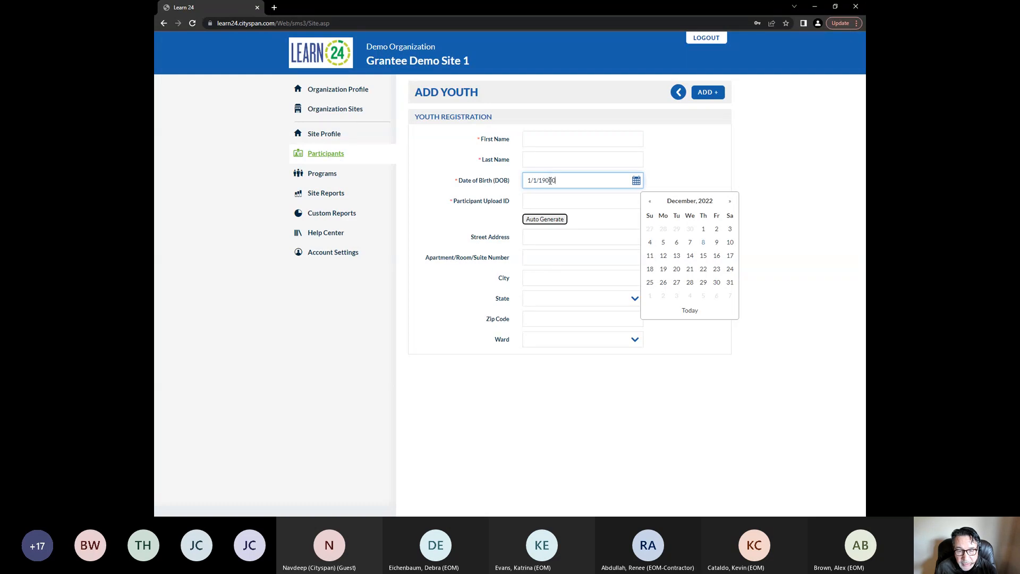
left_click(771, 198)
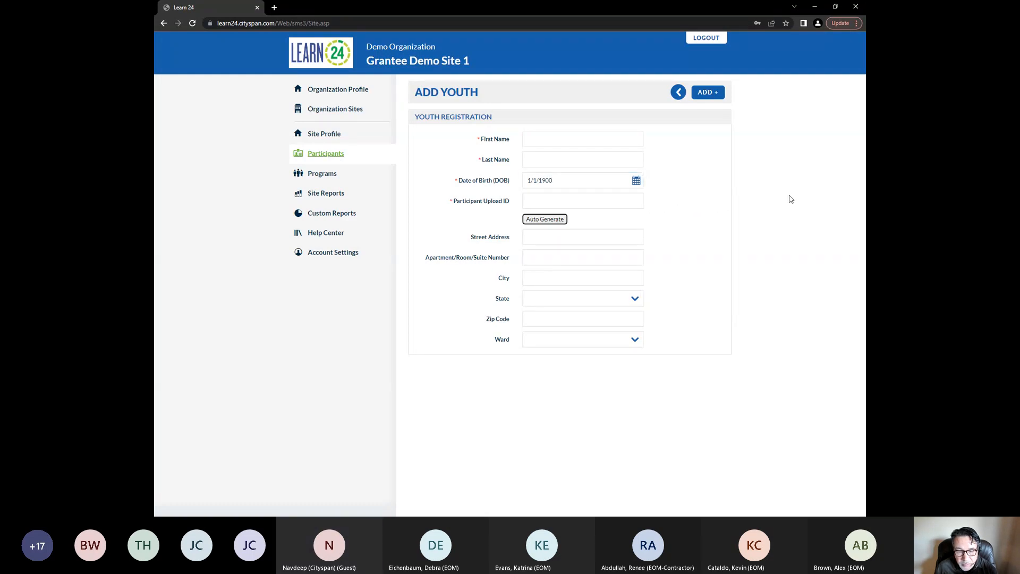
left_click_drag(585, 180, 517, 179)
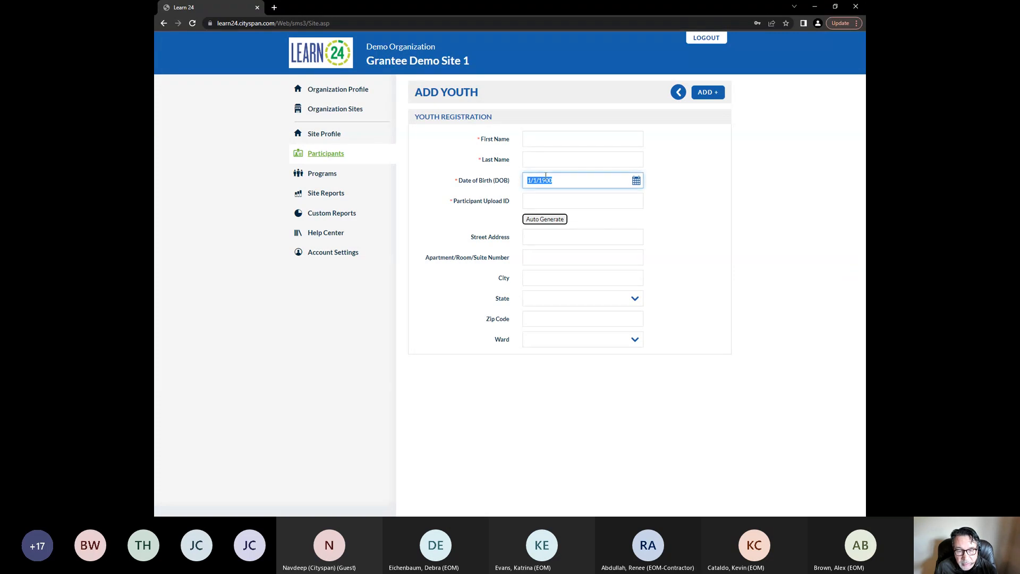
key("BackSpace")
left_click(806, 200)
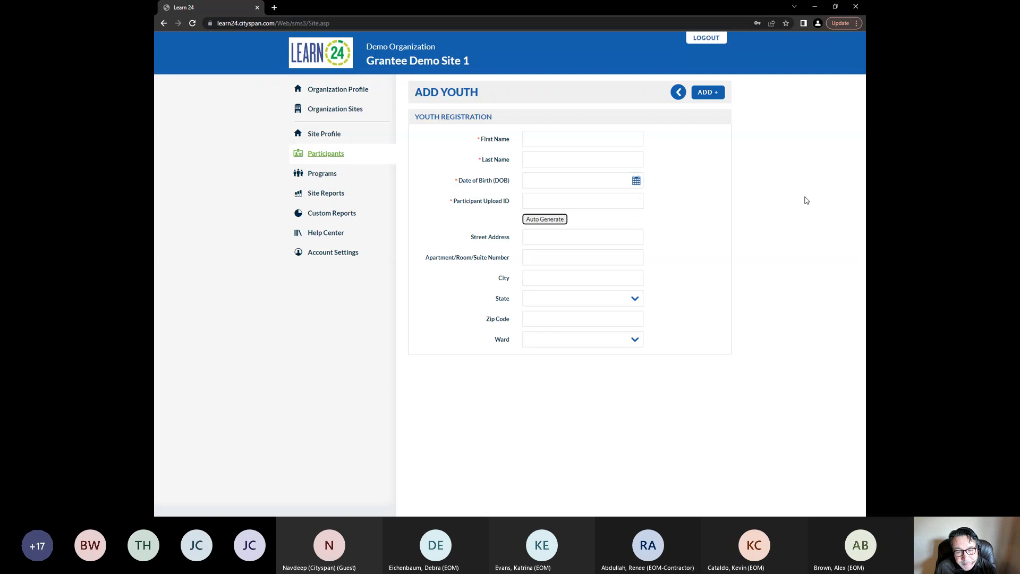
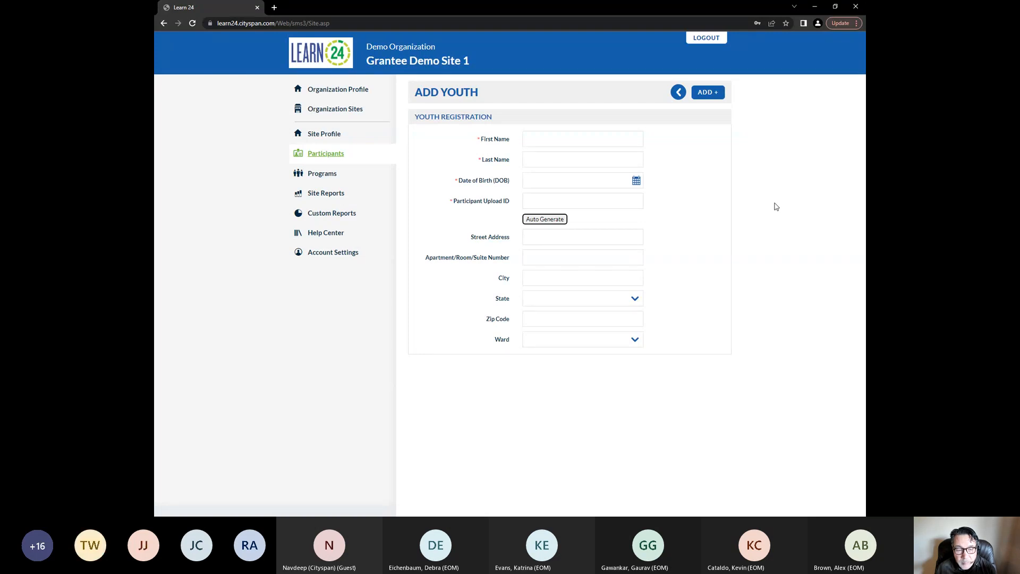
Open the Today's Sample Group program and view its enrollment and attendance pages
left_click(331, 176)
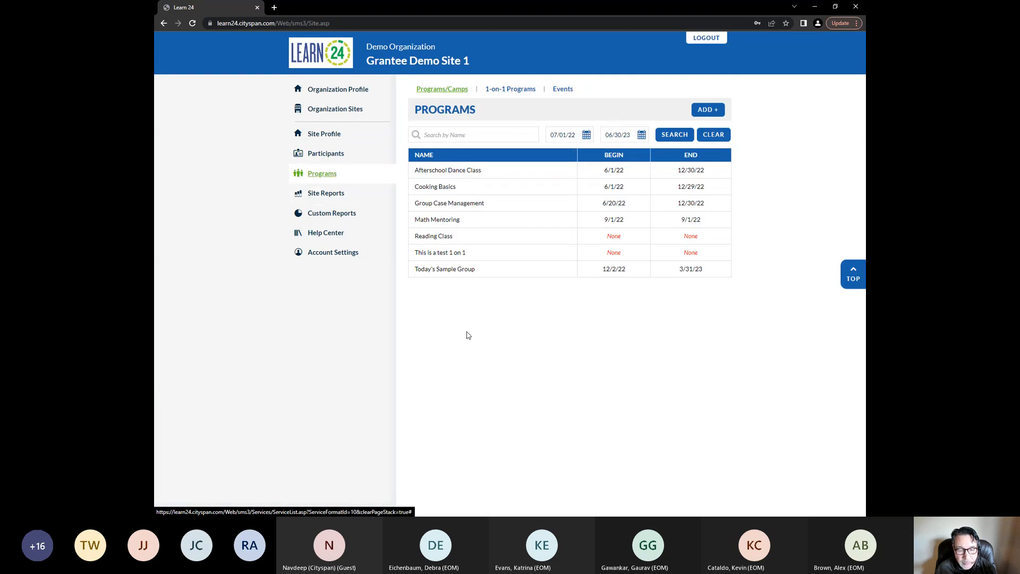
left_click(451, 271)
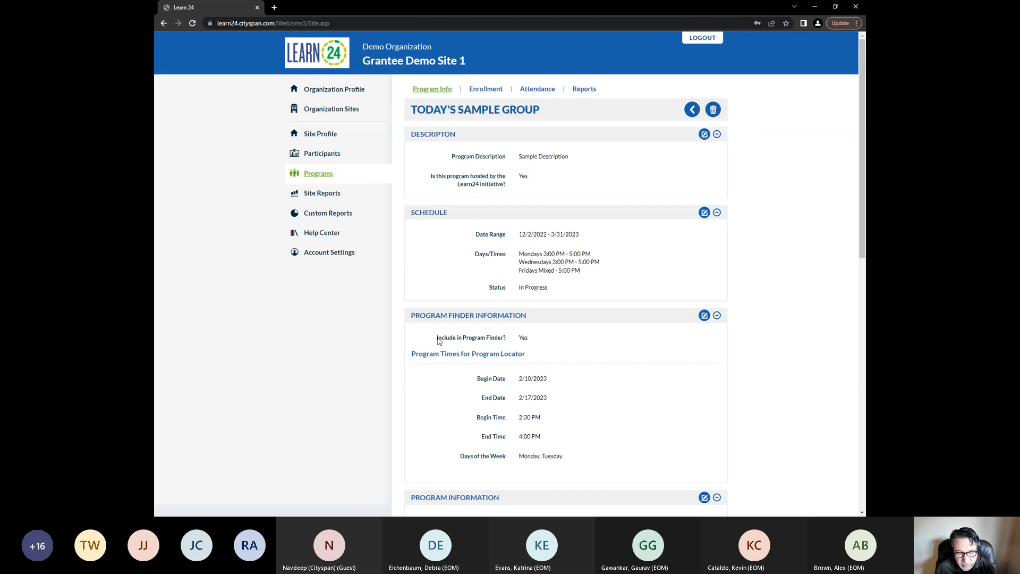
left_click(492, 90)
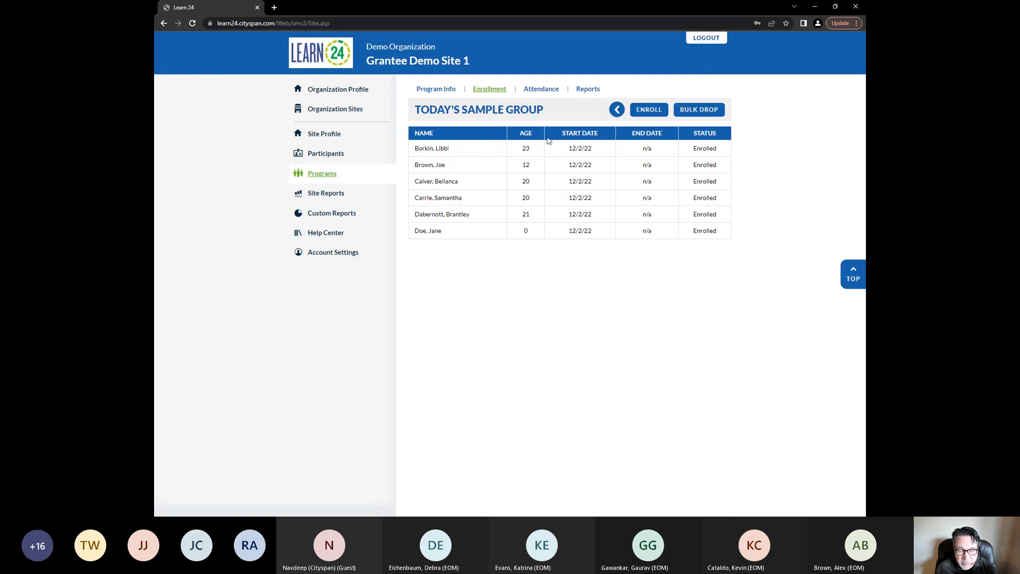
left_click(542, 89)
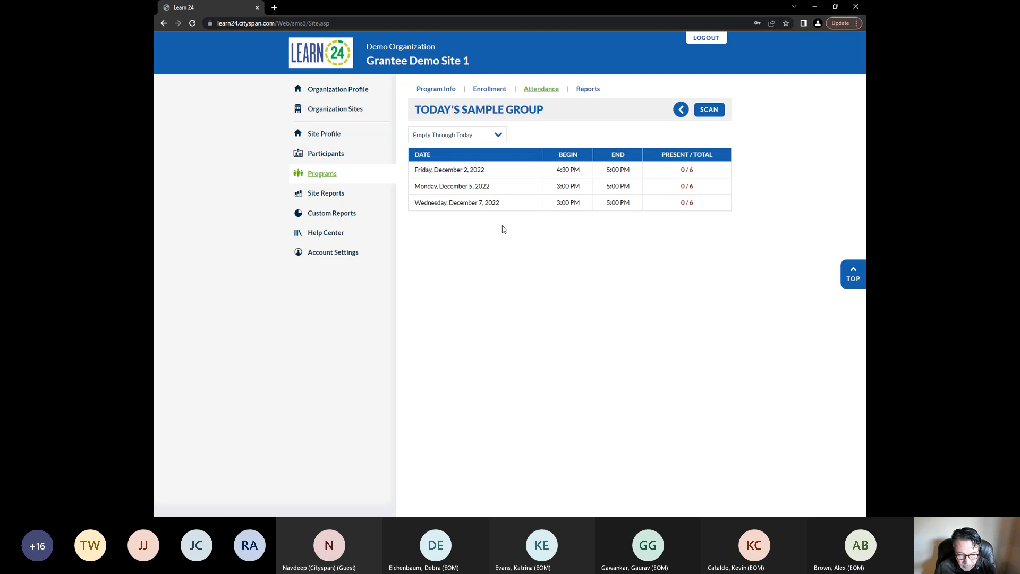
Filter the attendance dates to All Dates, then to All Dates Through Today
left_click(499, 137)
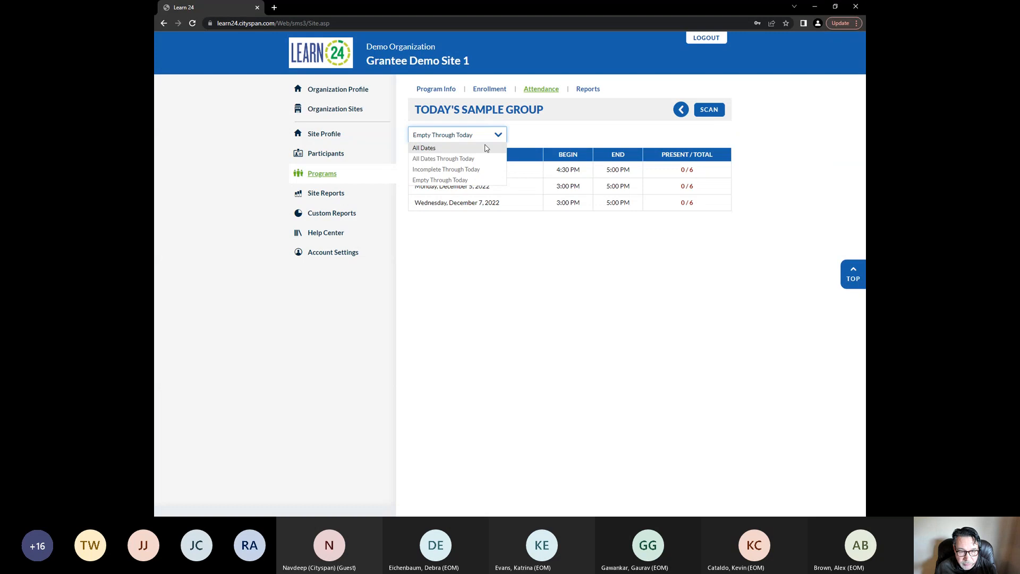
left_click(485, 148)
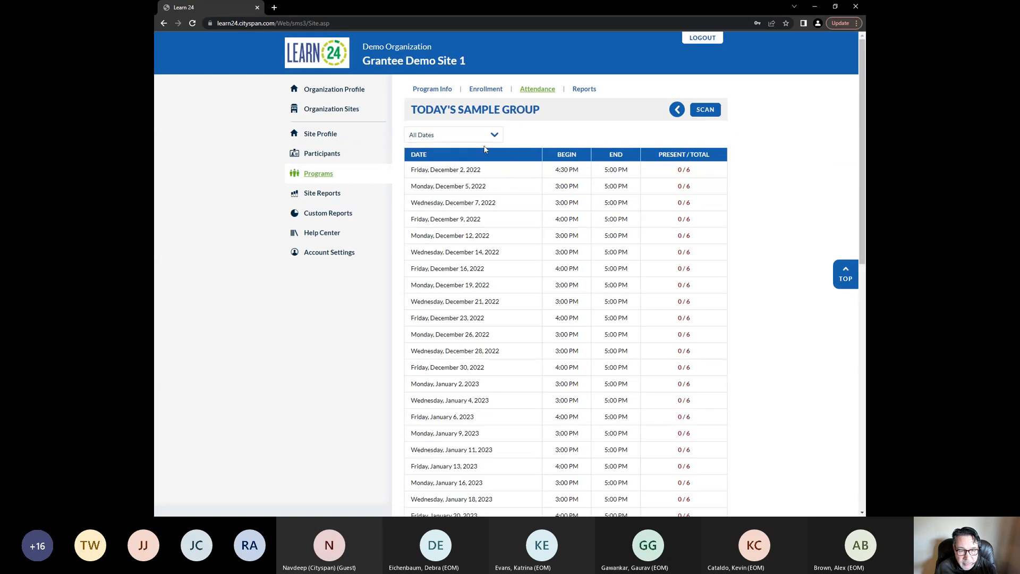
left_click(494, 137)
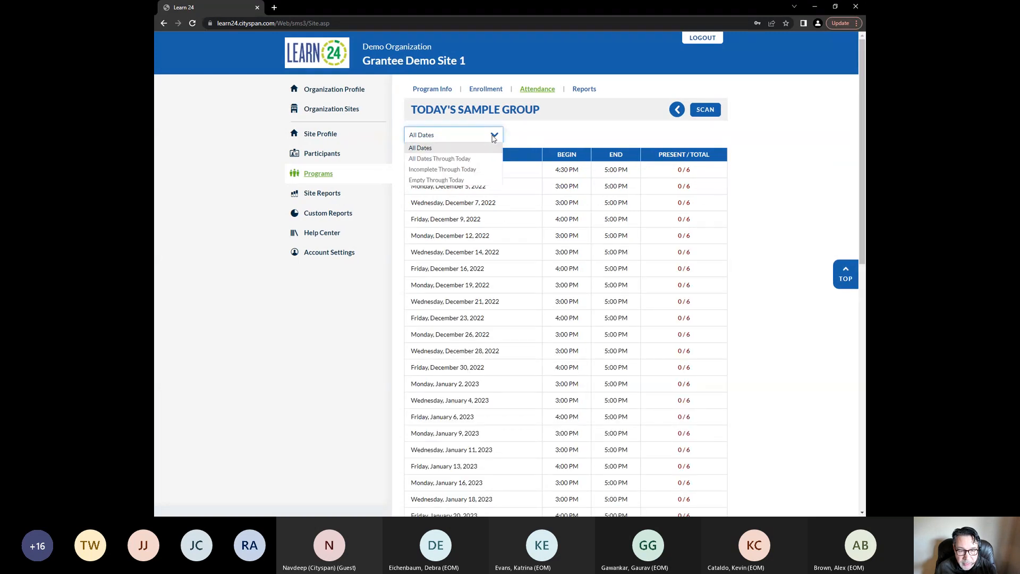
left_click(488, 161)
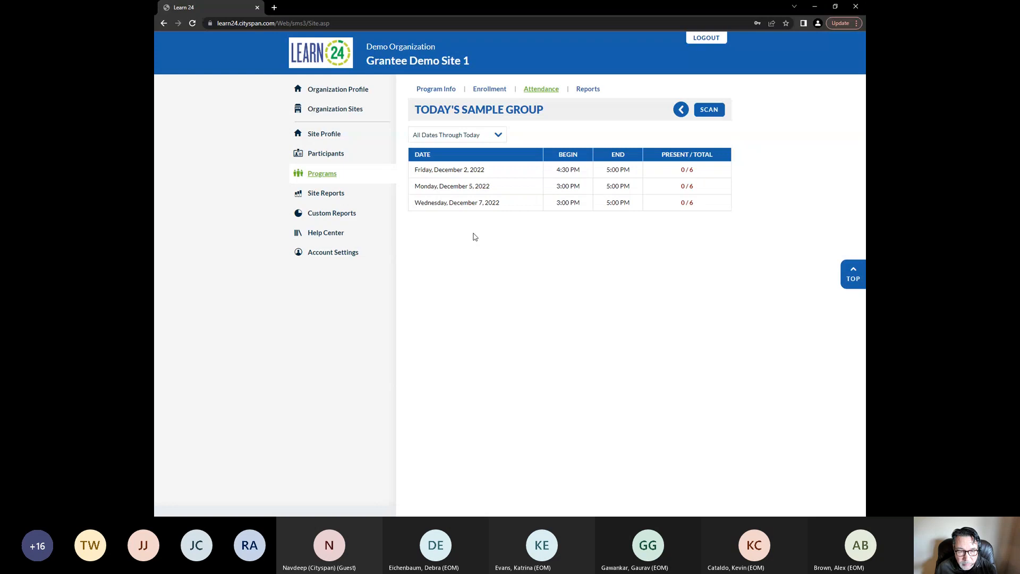
Record attendance for Friday, December 2, 2022, marking all participants present except the fourth participant absent
left_click(453, 170)
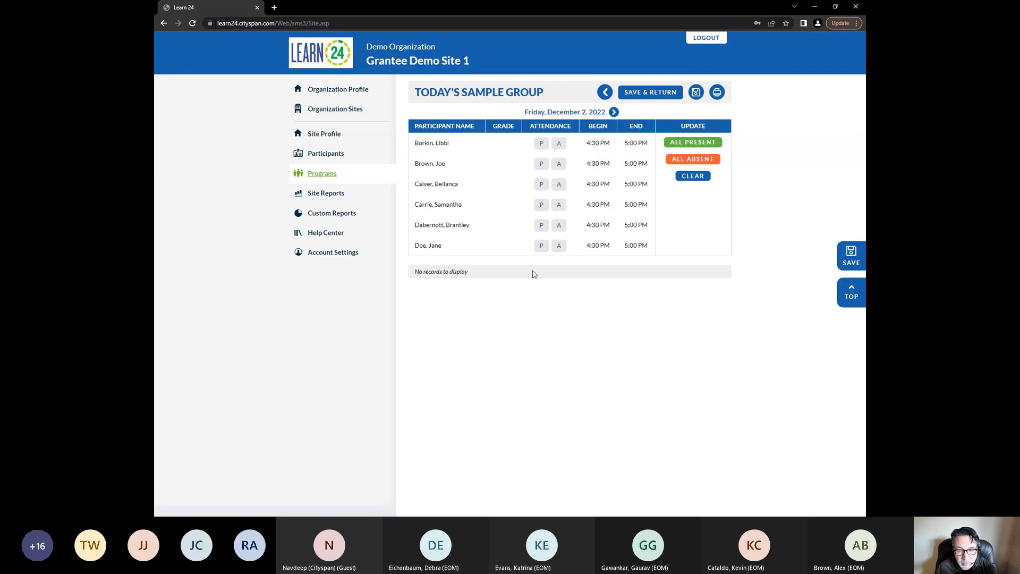
left_click(541, 144)
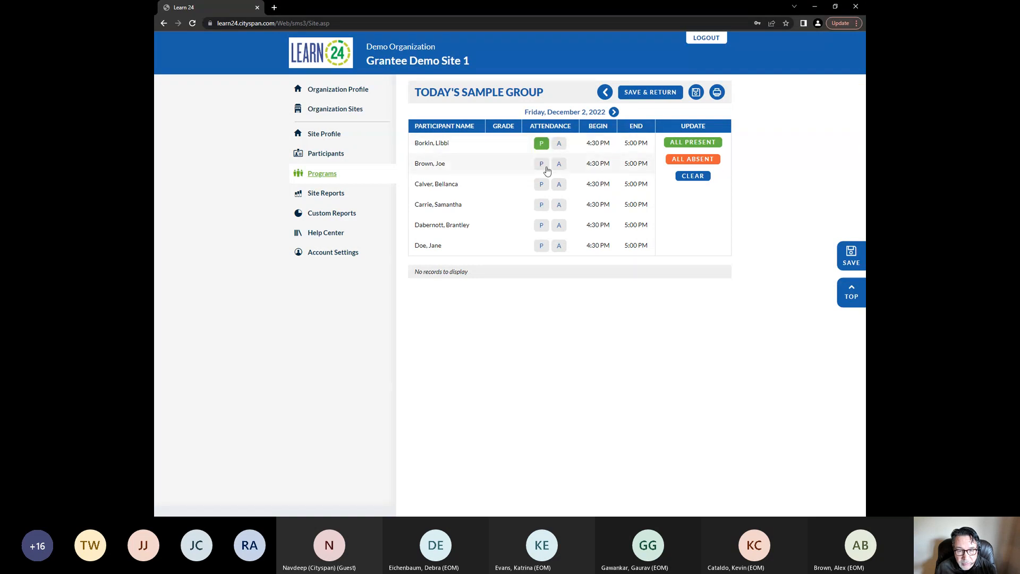
left_click(541, 163)
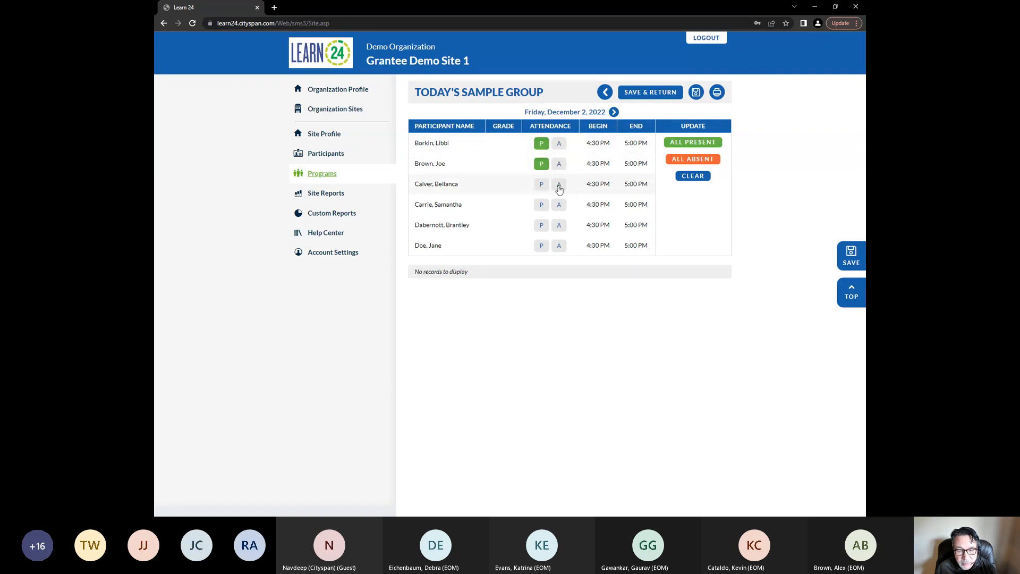
left_click(559, 185)
left_click(541, 204)
left_click(541, 225)
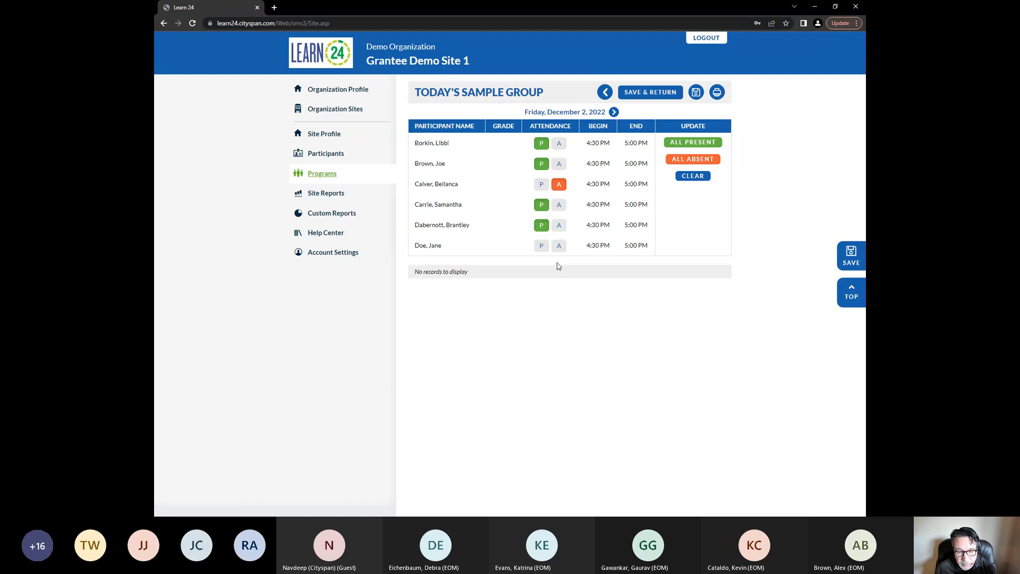
left_click(559, 245)
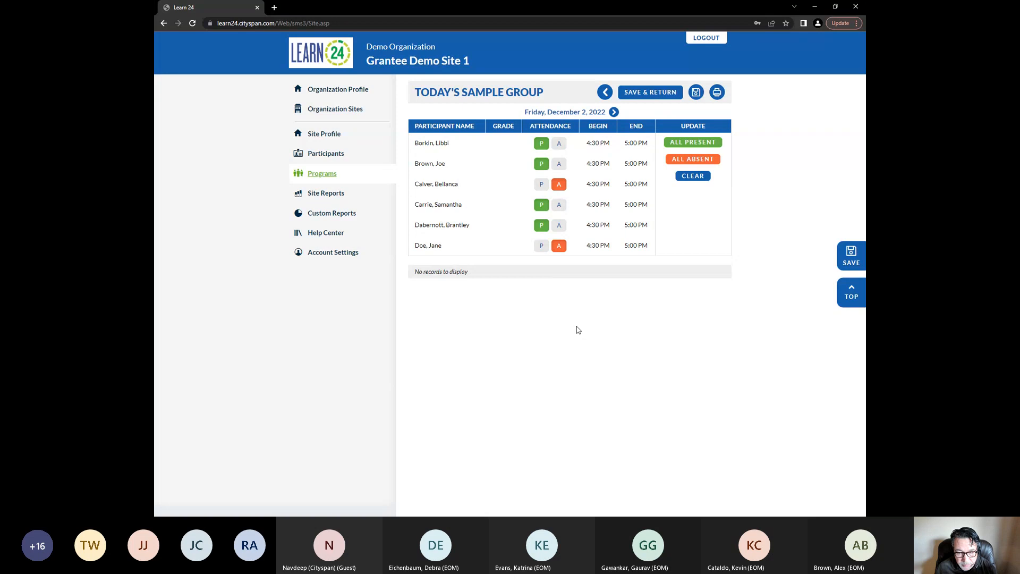
left_click(700, 146)
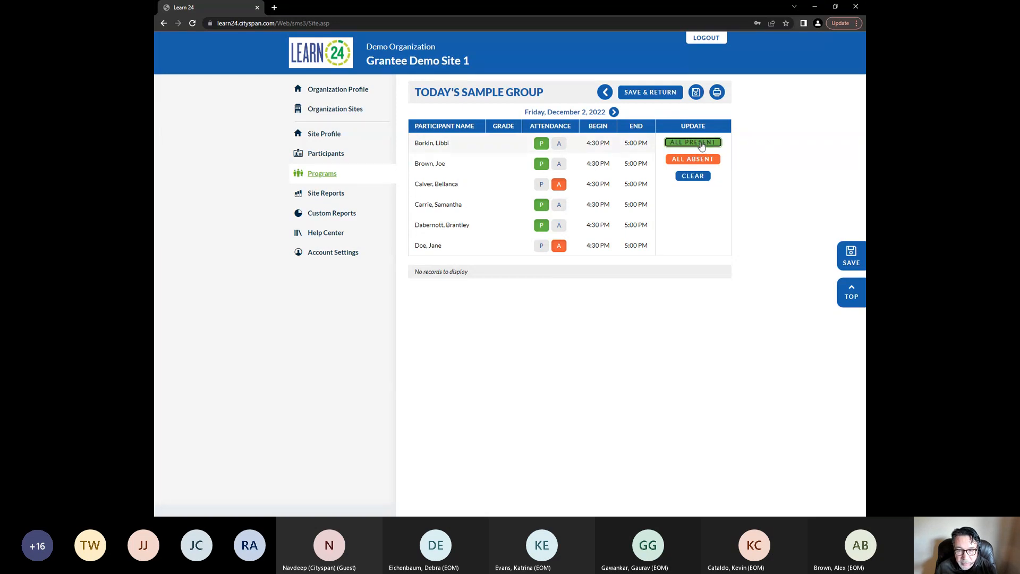
left_click(558, 204)
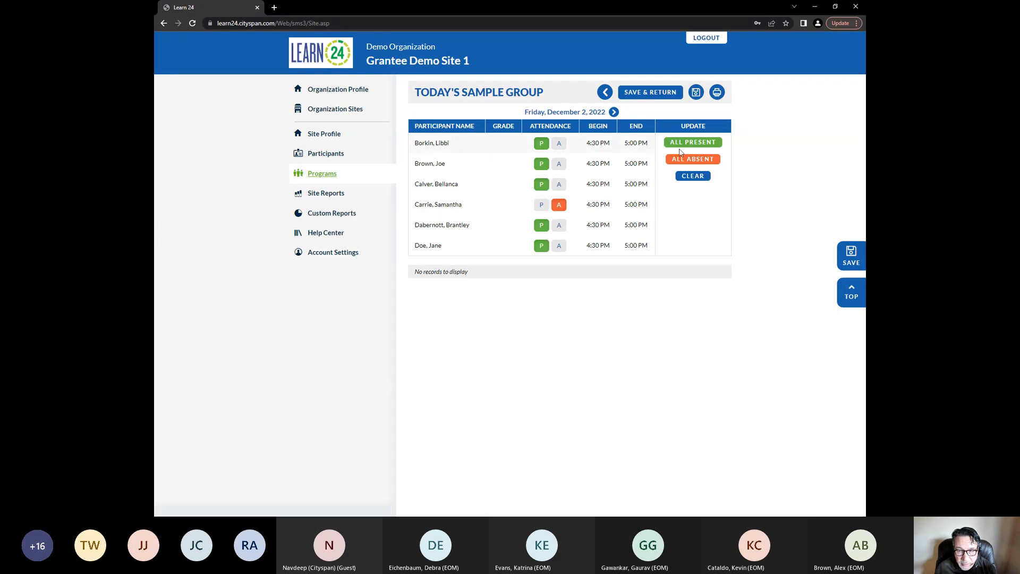
Generate the printable Single Day Attendance Sheet, allowing site pop-ups, and zoom in on the sheet
left_click(716, 93)
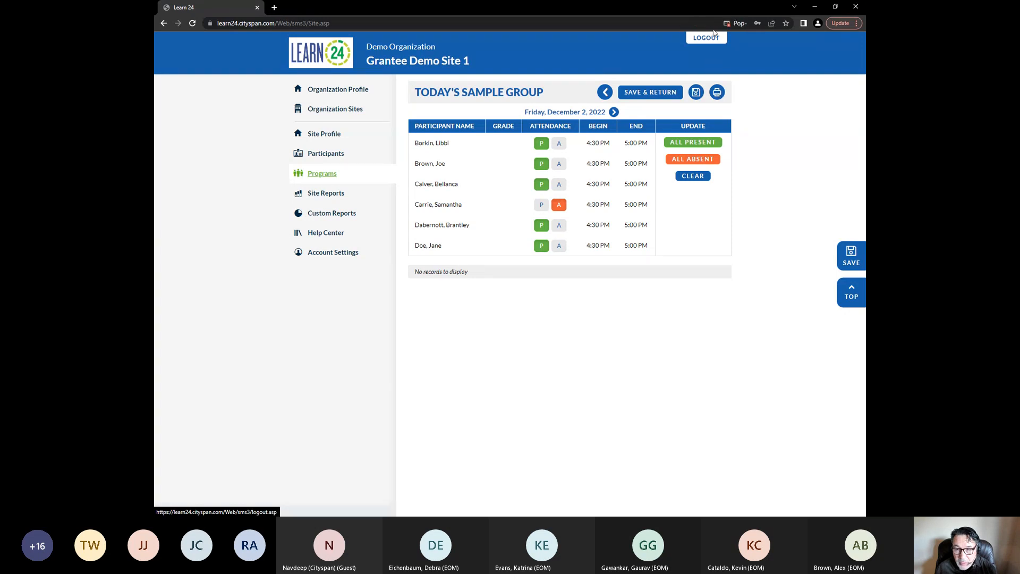
left_click(743, 24)
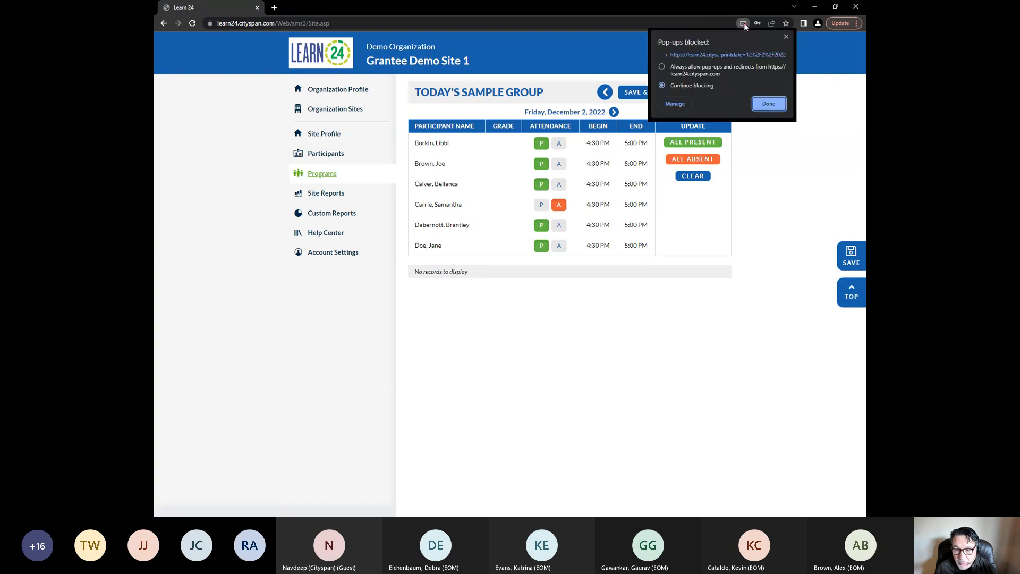
left_click(763, 104)
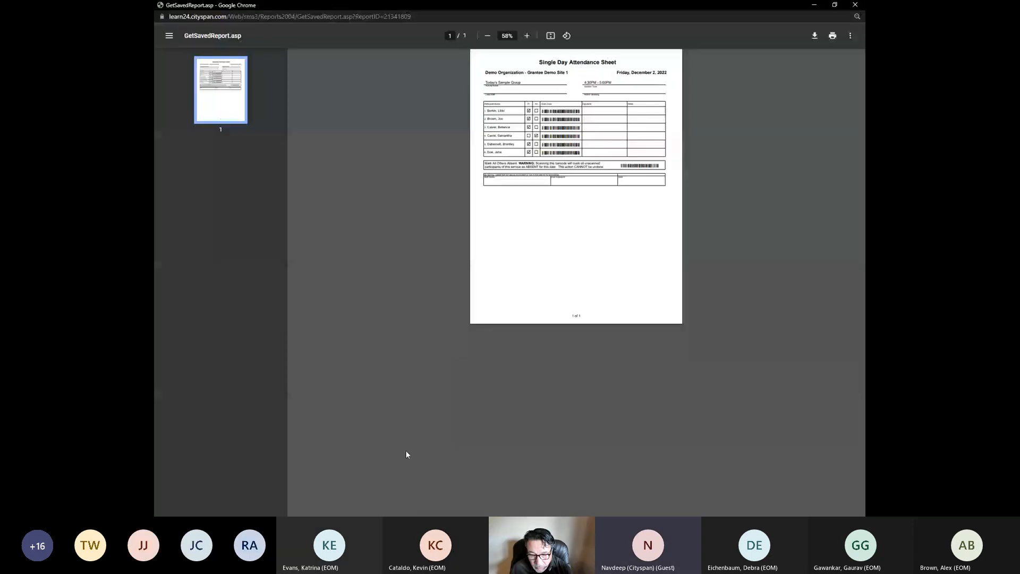
left_click(527, 36)
left_click(527, 36)
left_click(528, 35)
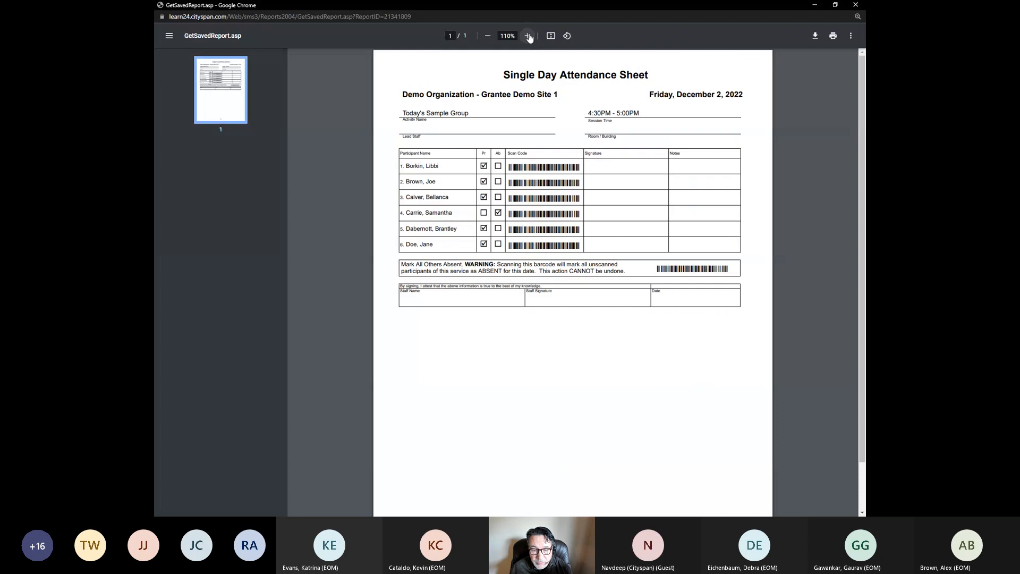
left_click(527, 35)
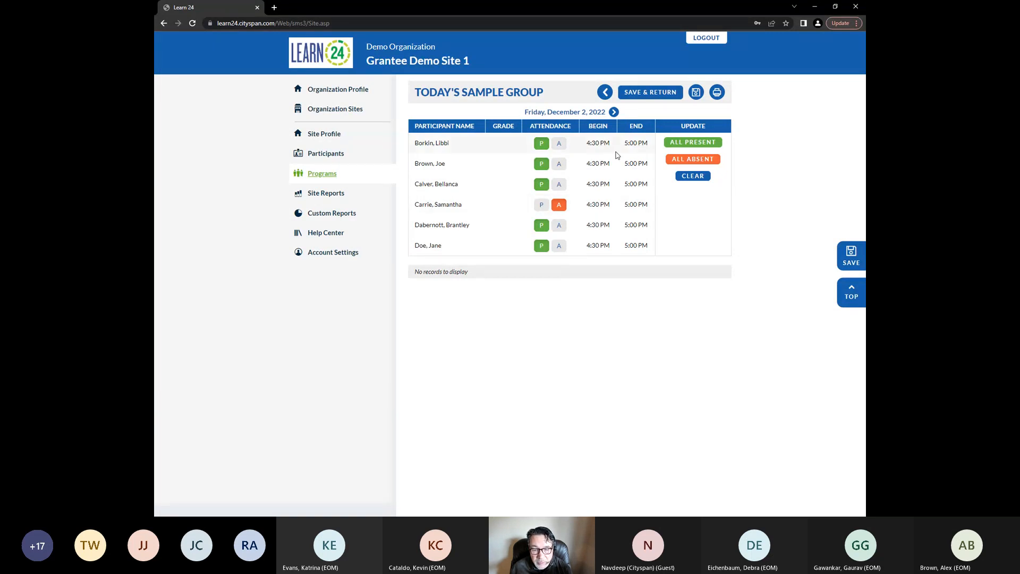
Record attendance for Monday, December 5, 2022 with the third participant absent and others present, then save and return
left_click(614, 113)
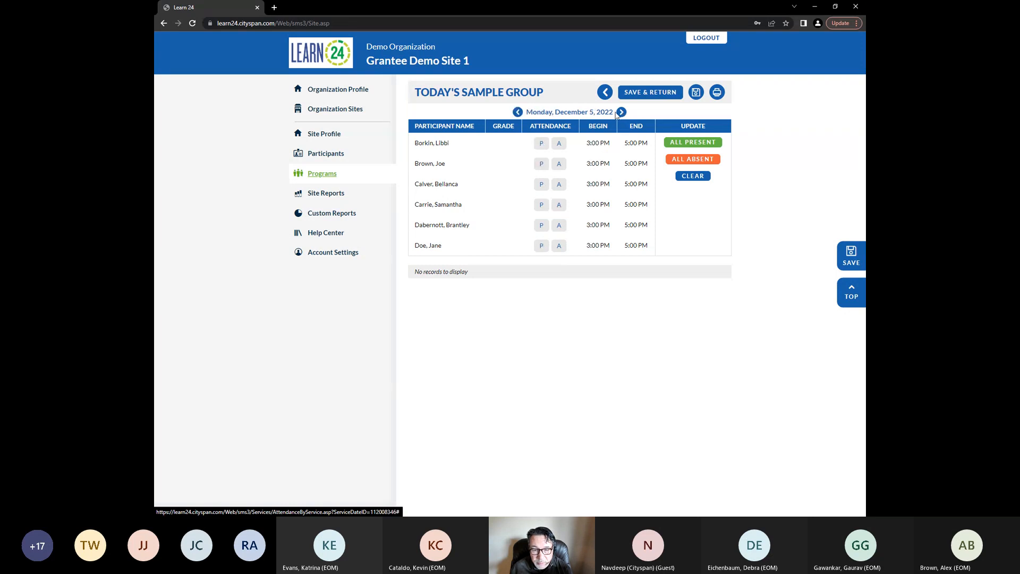
left_click(542, 143)
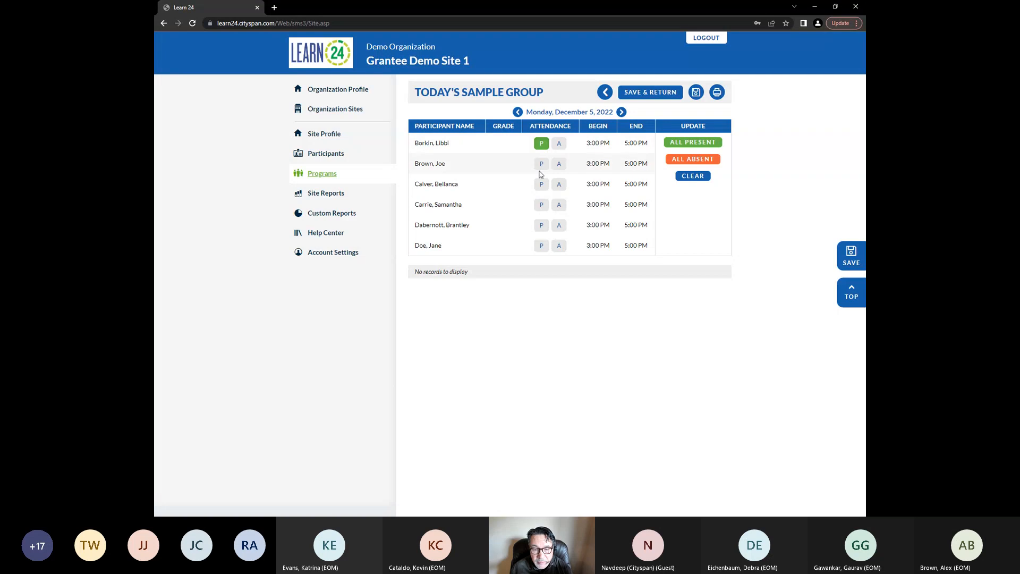
left_click(541, 164)
left_click(558, 184)
left_click(541, 205)
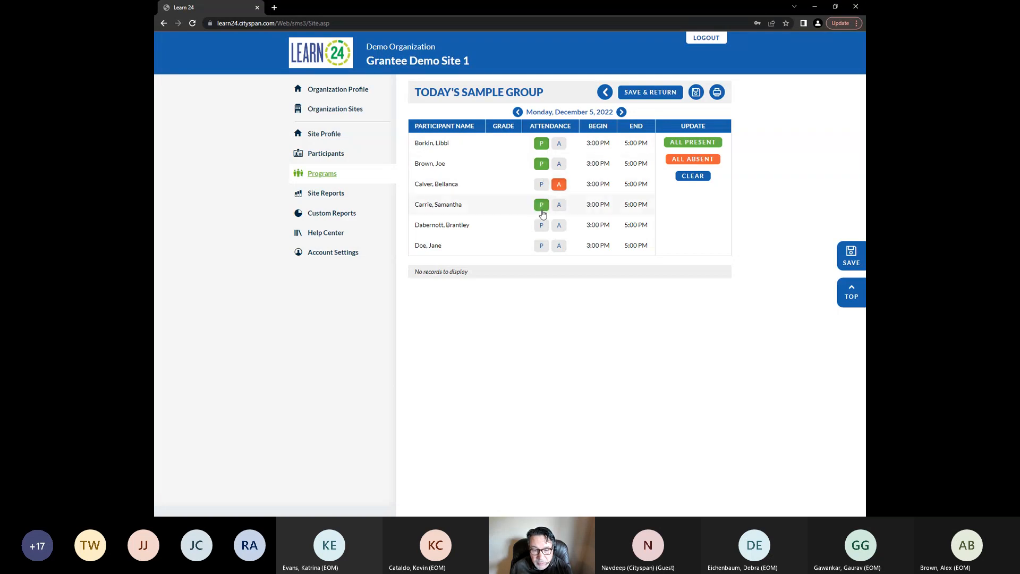
left_click(541, 226)
left_click(541, 246)
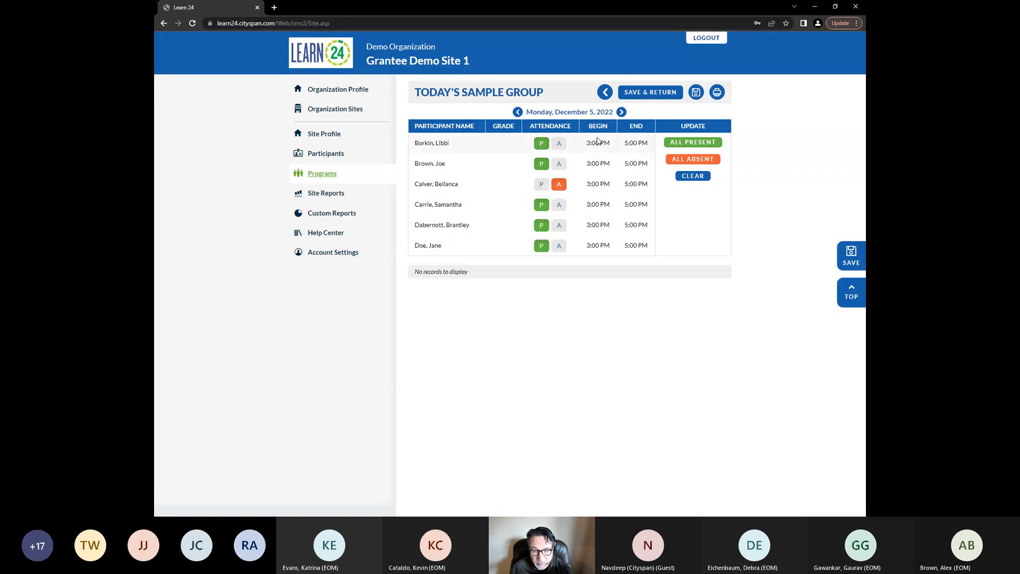
left_click(622, 113)
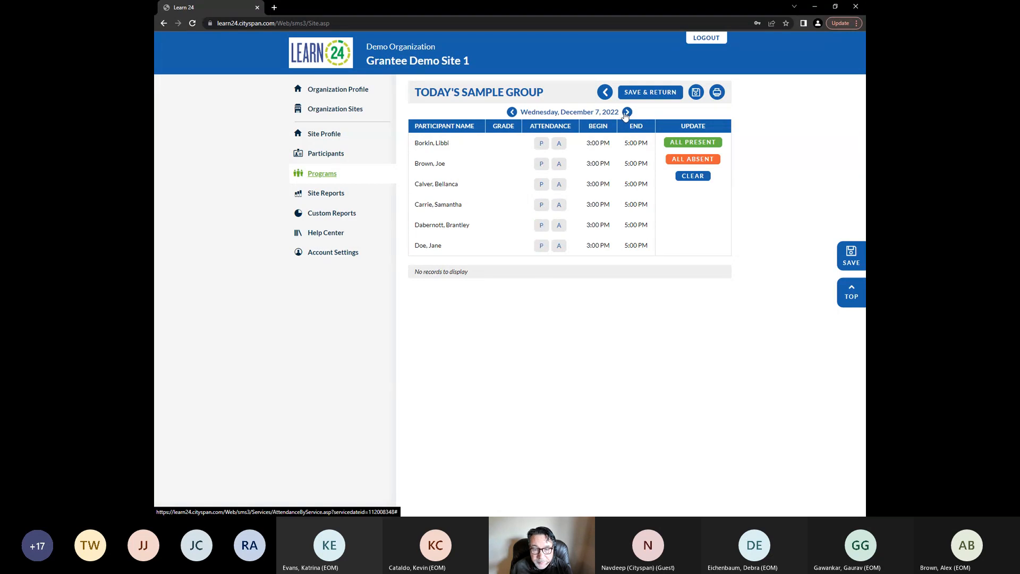
left_click(659, 93)
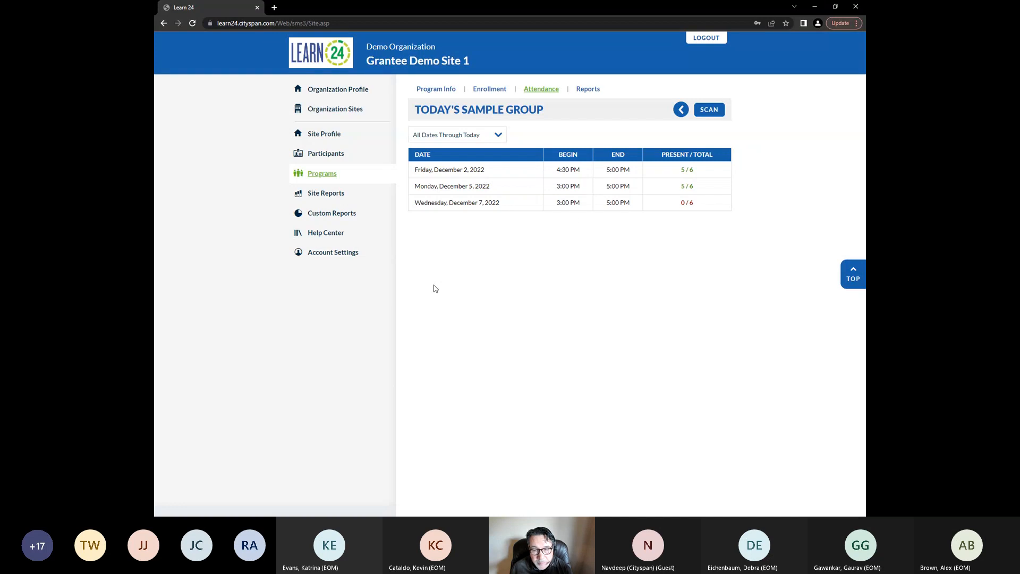
Return to the programs list and open the 1-on-1 Programs list
left_click(713, 113)
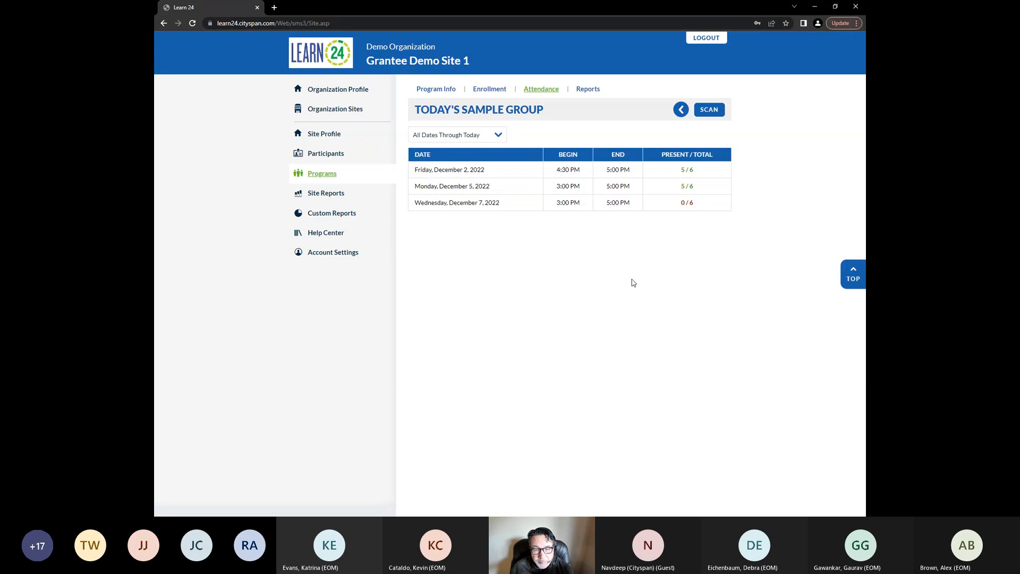
left_click(439, 93)
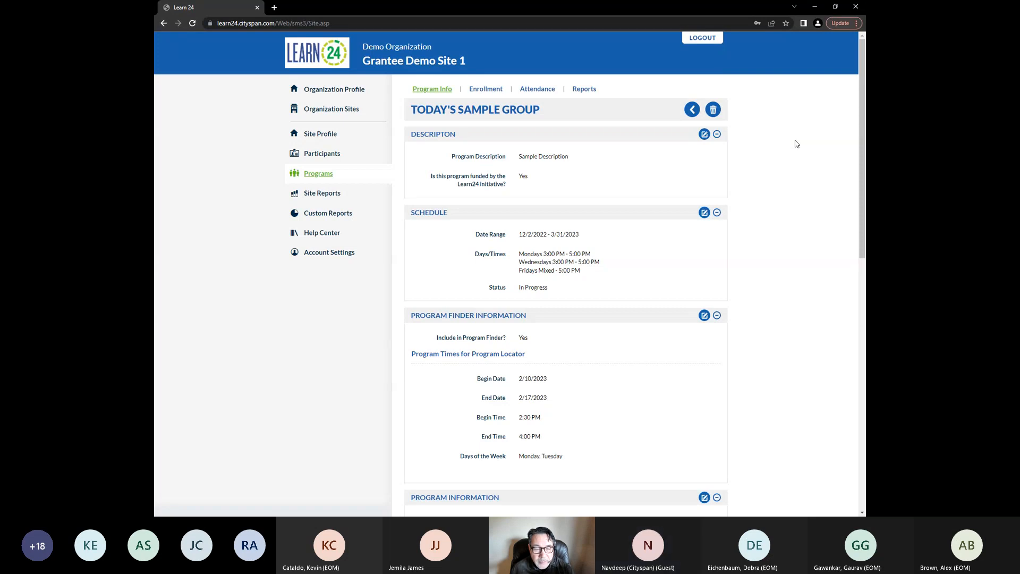
left_click(312, 174)
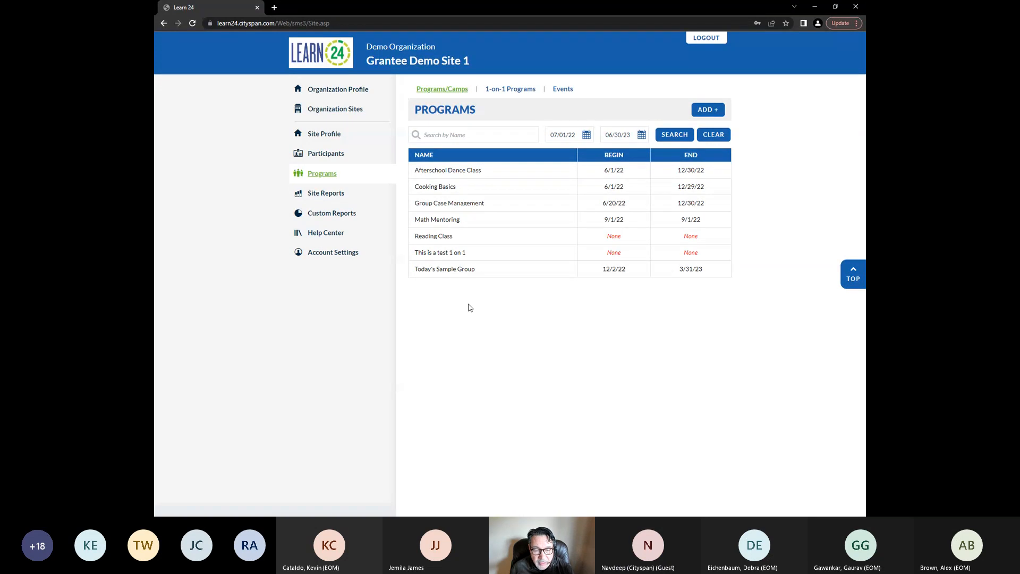
left_click(523, 92)
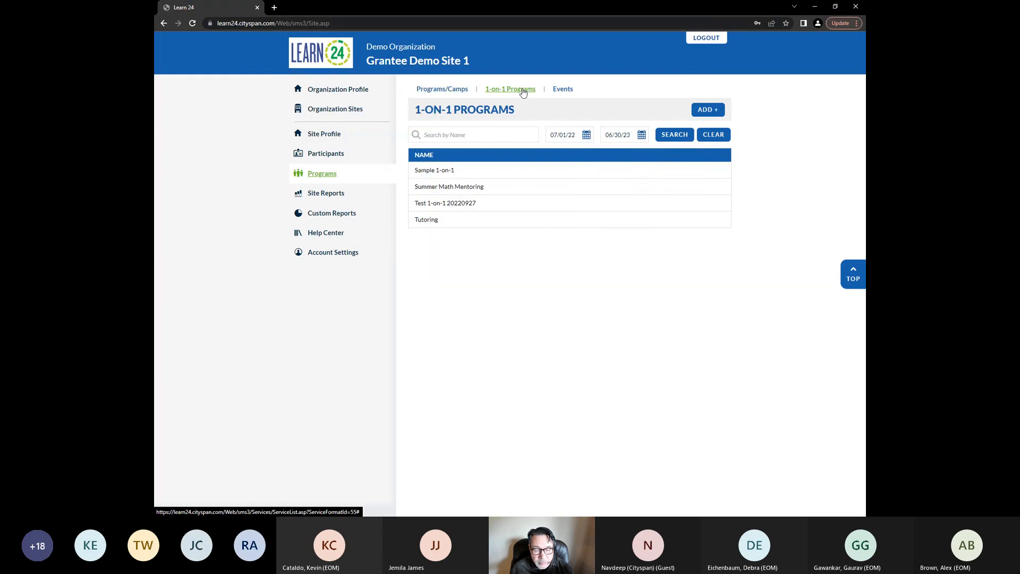
Open Summer Math Mentoring's attendance and start adding a new 1-on-1 attendance record
left_click(465, 189)
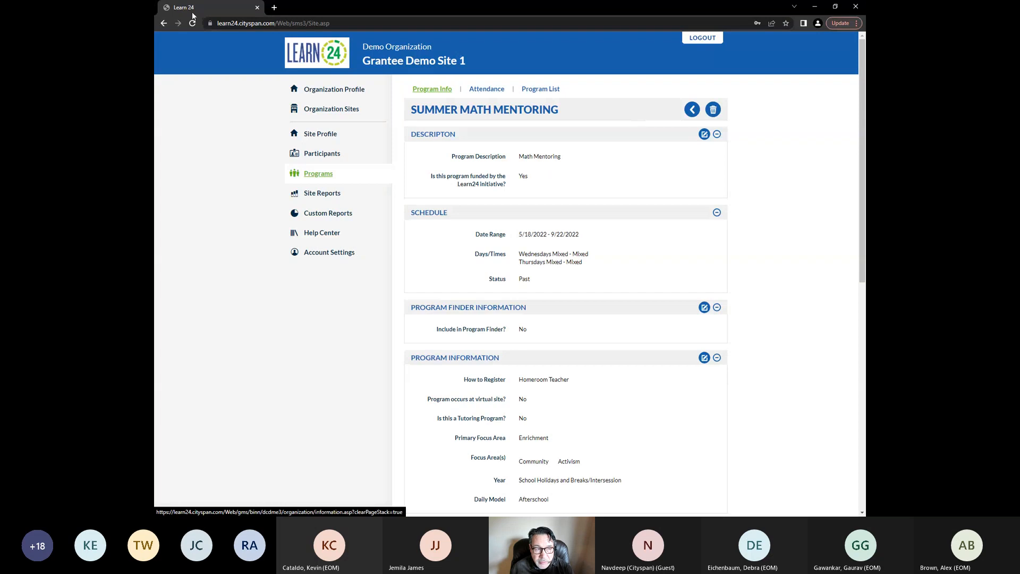
left_click(165, 23)
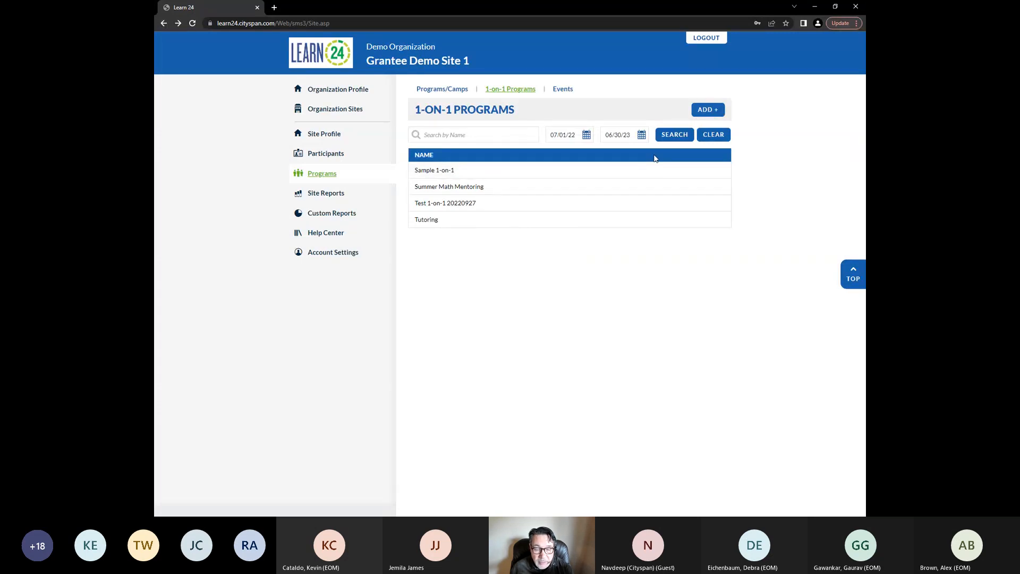
left_click(470, 189)
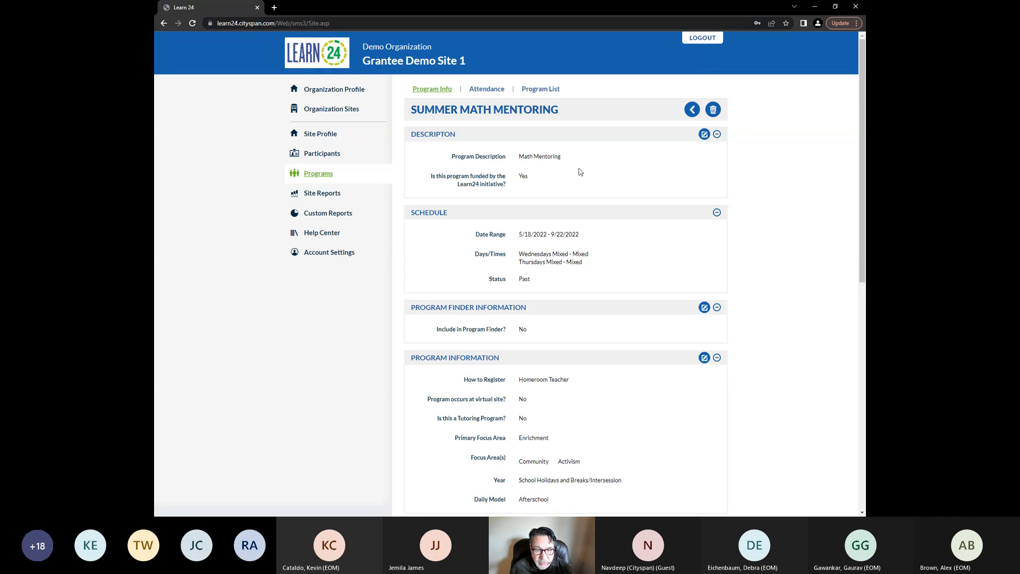
left_click(488, 89)
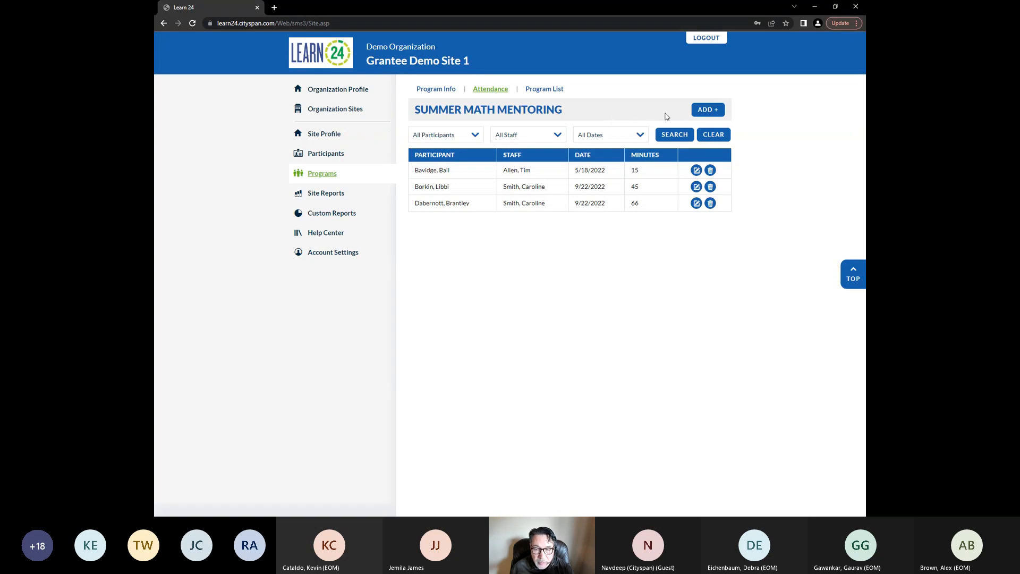
left_click(708, 114)
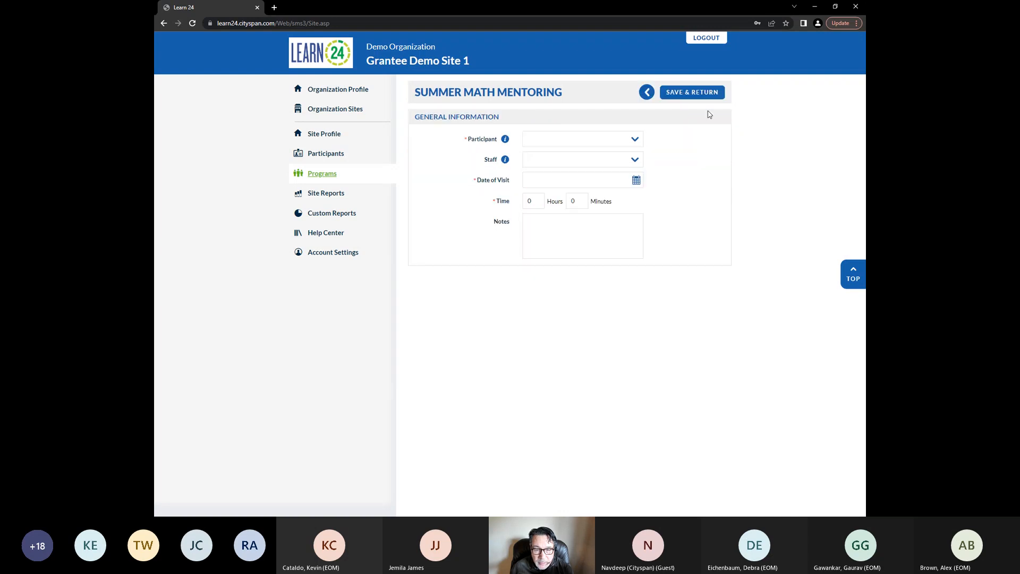
Choose the participant and the staff member for the new 1-on-1 attendance record
left_click(639, 140)
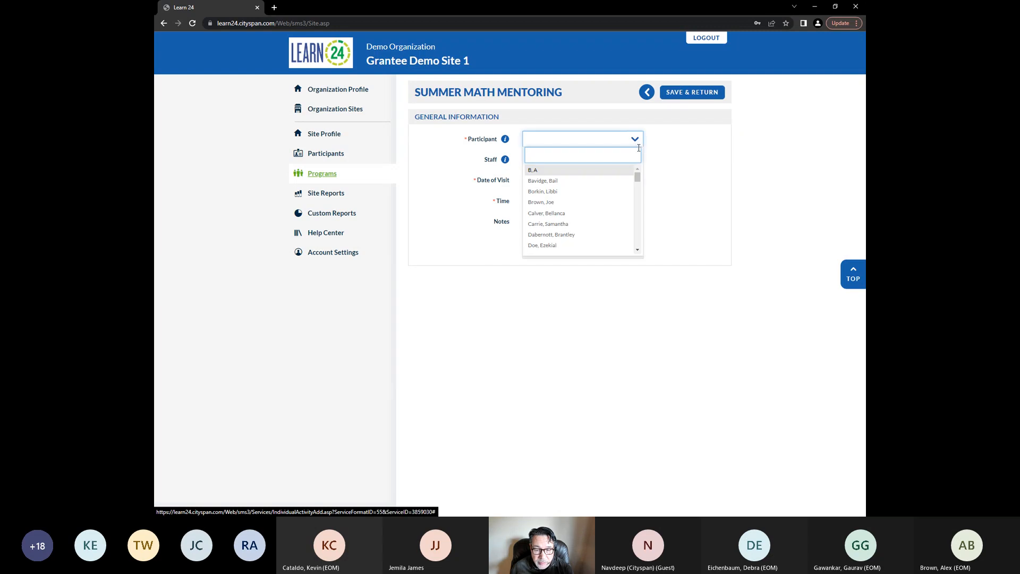
left_click(588, 234)
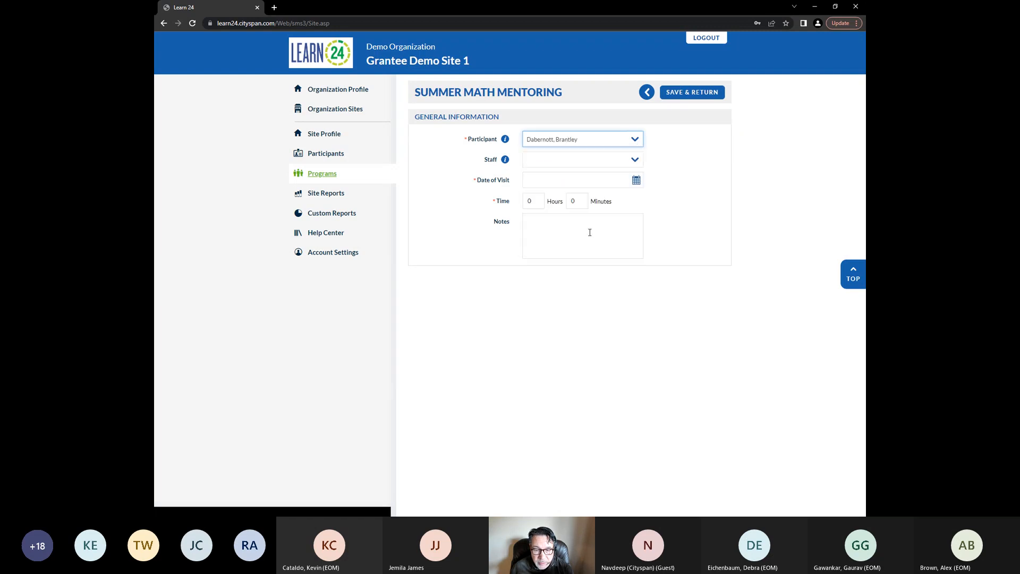
left_click(636, 160)
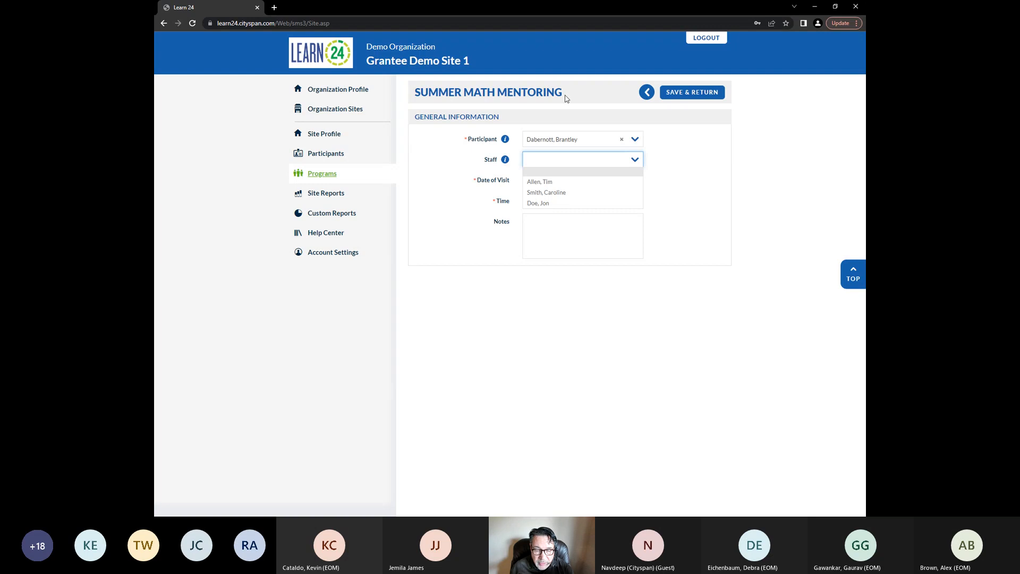
left_click(592, 182)
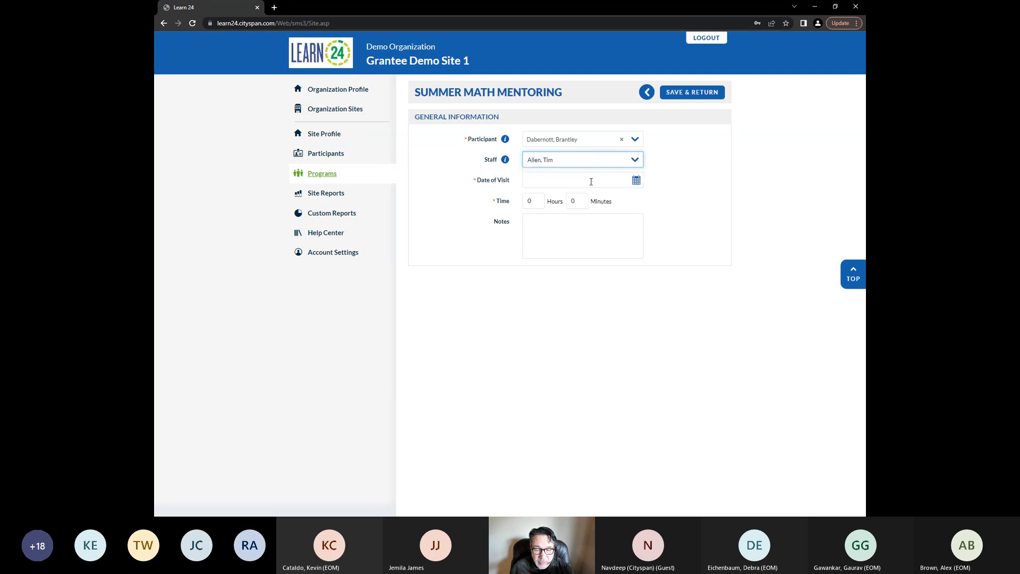
Set the visit date to 12/15/2022 and the time to 1 hour 20 minutes, then save and return
left_click(637, 181)
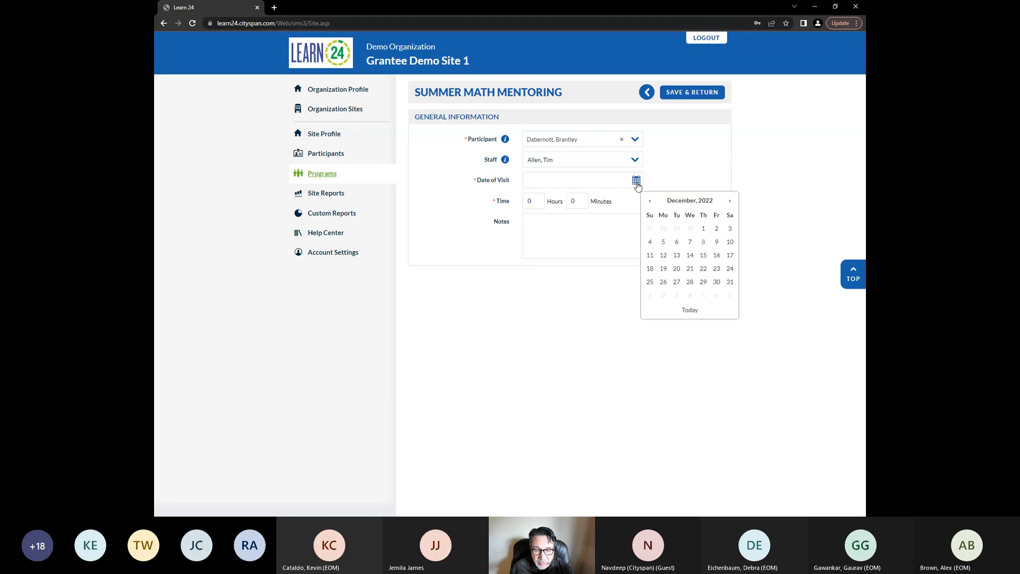
left_click(702, 256)
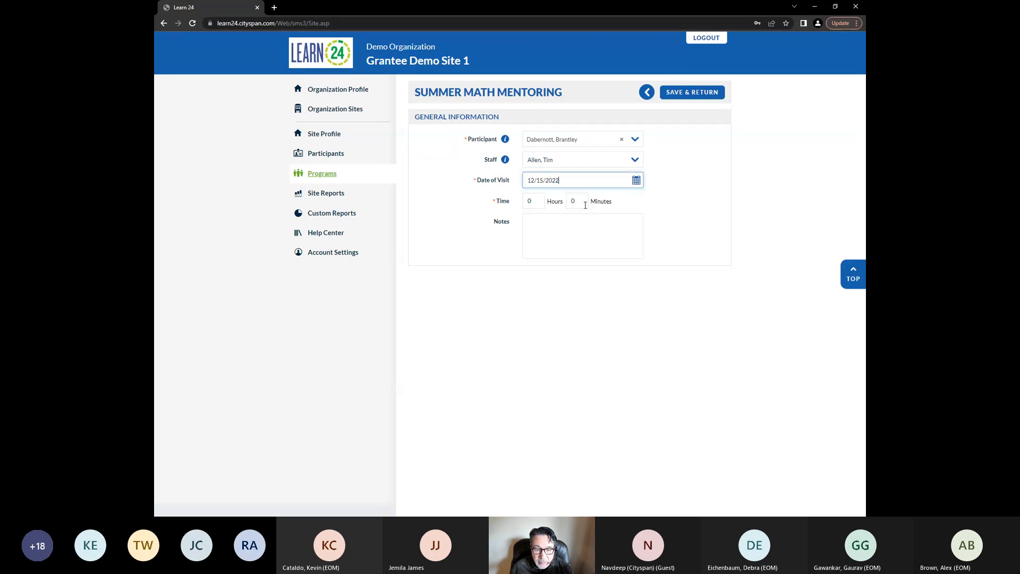
left_click(529, 200)
type("1")
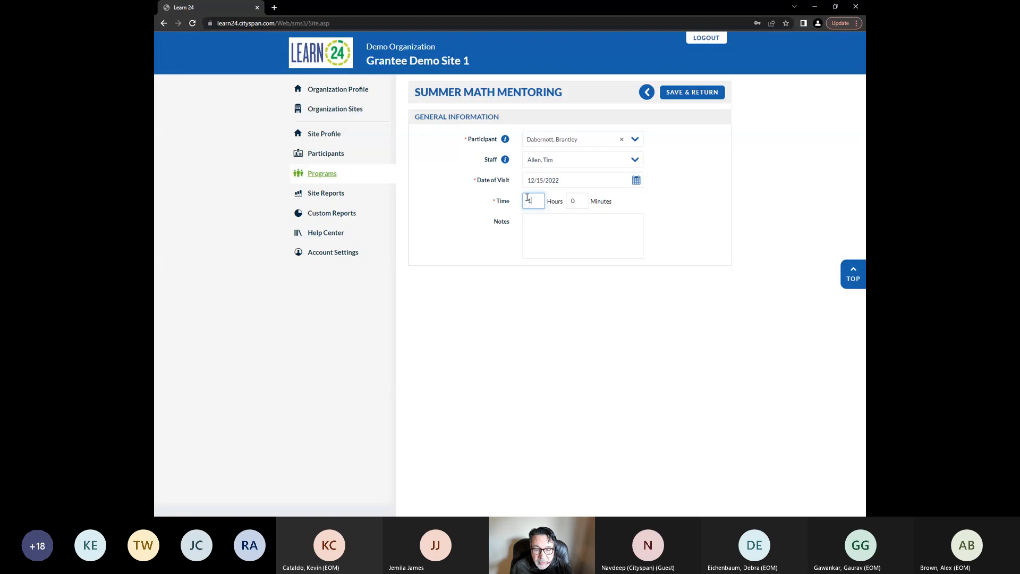
left_click(581, 200)
type("20")
left_click(694, 246)
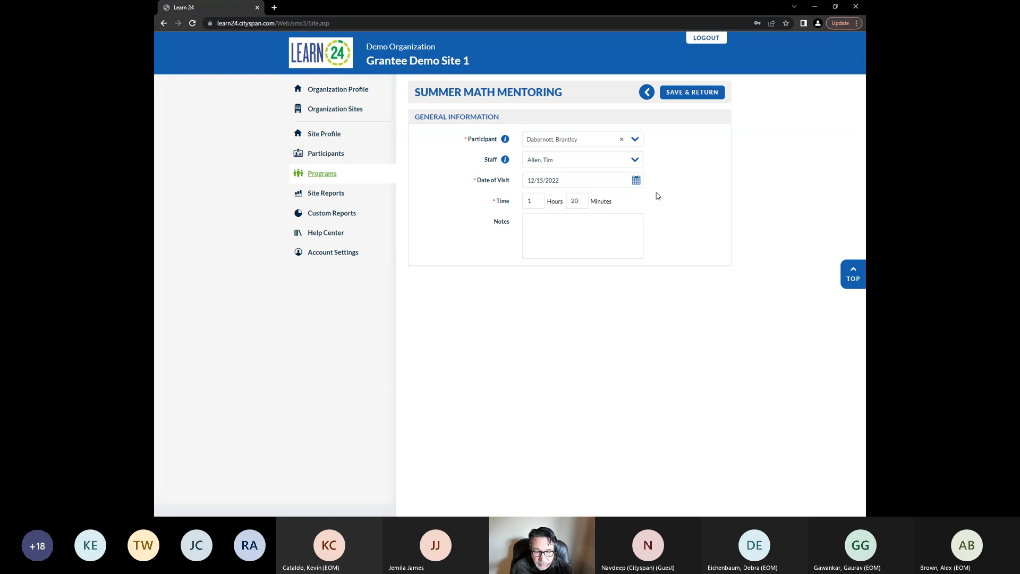
left_click(695, 99)
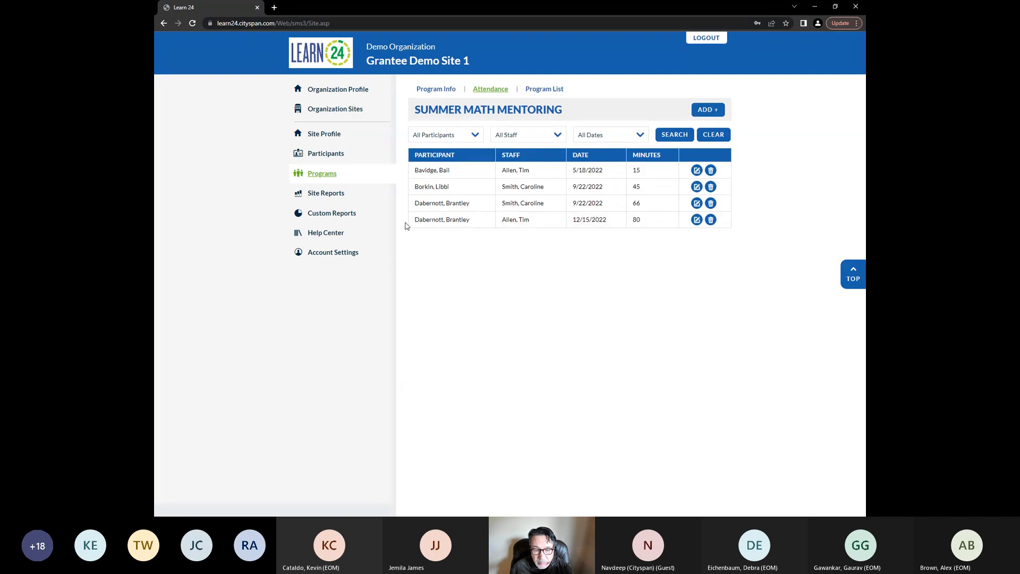
Open the newly added attendance record for editing and go back without changes
left_click_drag(406, 225, 423, 221)
left_click(558, 267)
left_click(697, 220)
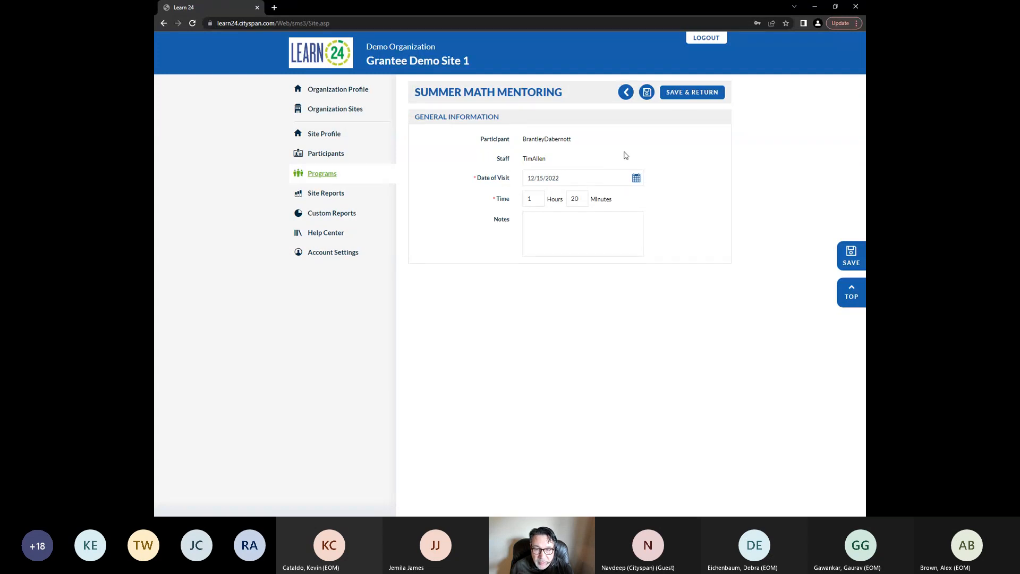
left_click(627, 93)
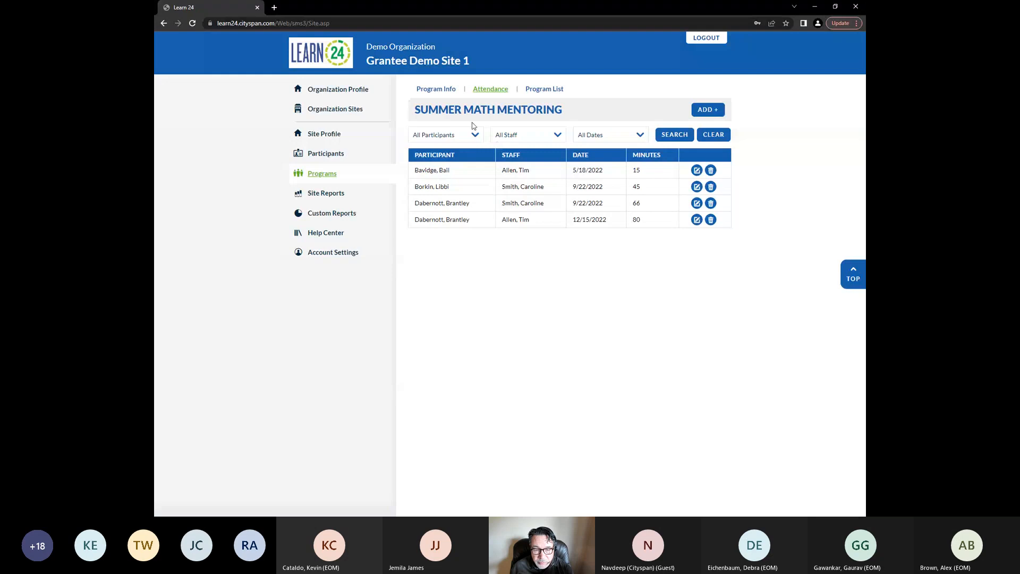
Filter the program's attendance records by a single staff member
left_click(523, 136)
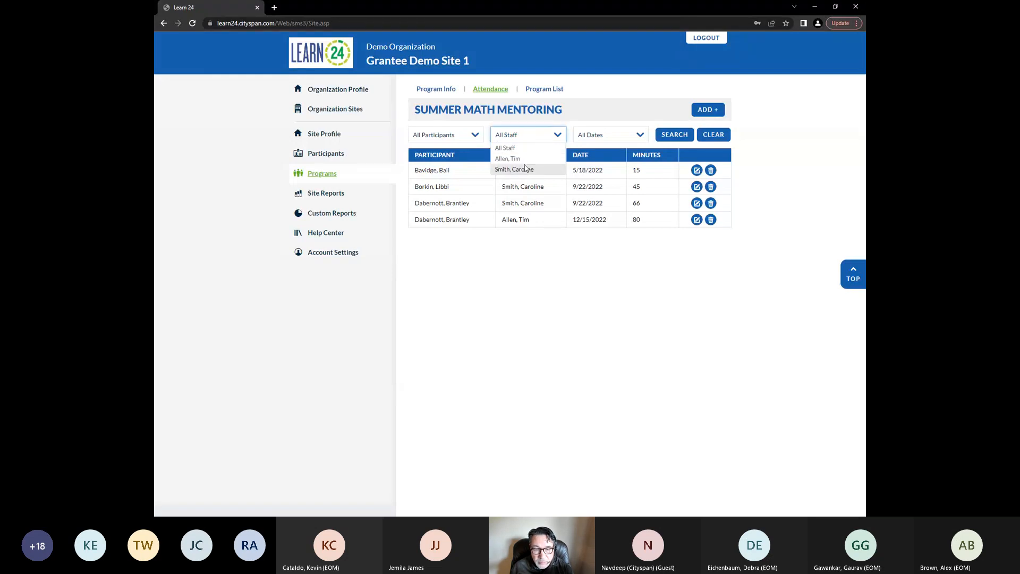
left_click(518, 159)
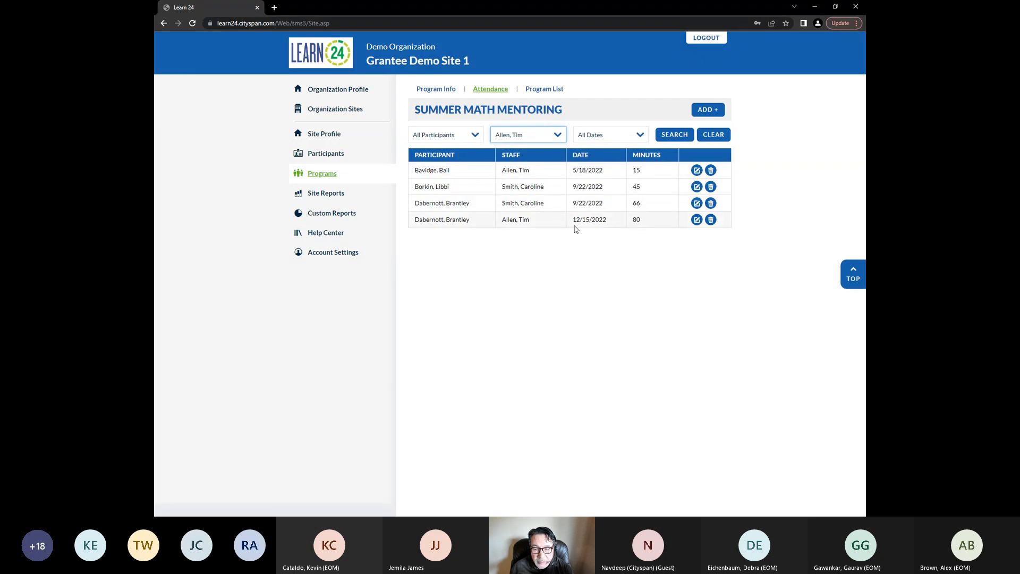
left_click(675, 134)
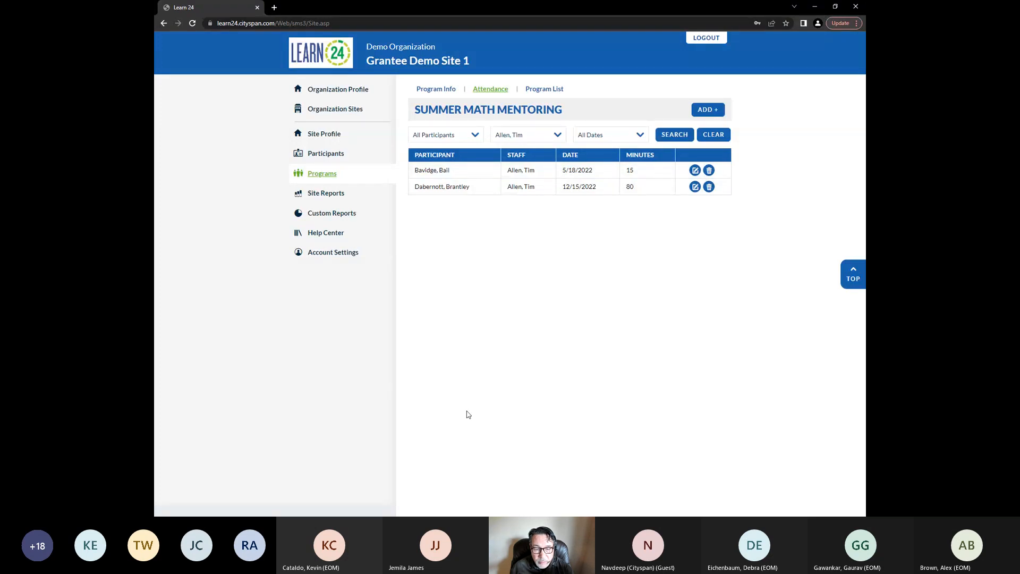
Reset the staff filter to All Staff, search again, and browse the participant filter options
left_click(541, 135)
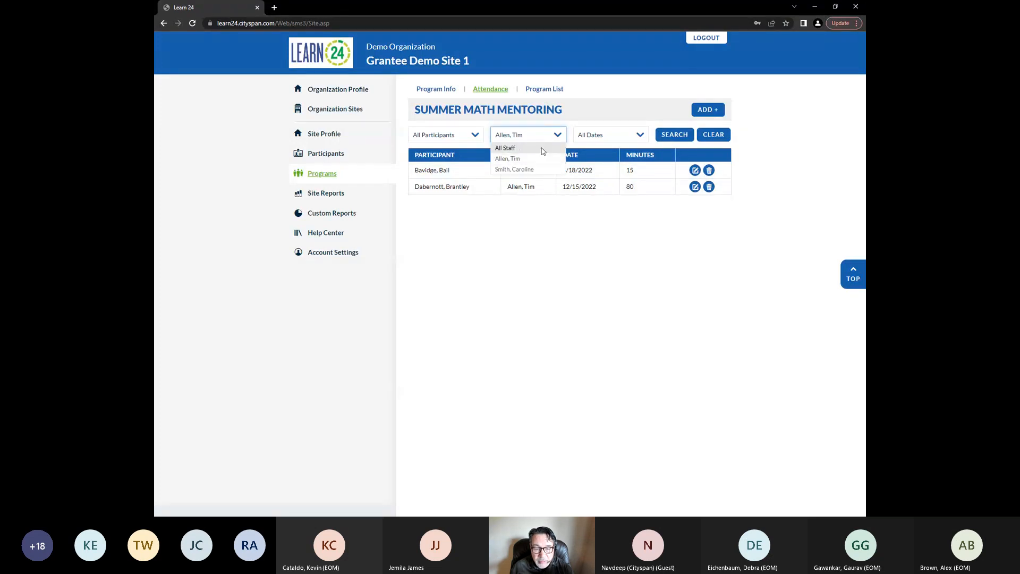
left_click(541, 148)
left_click(674, 134)
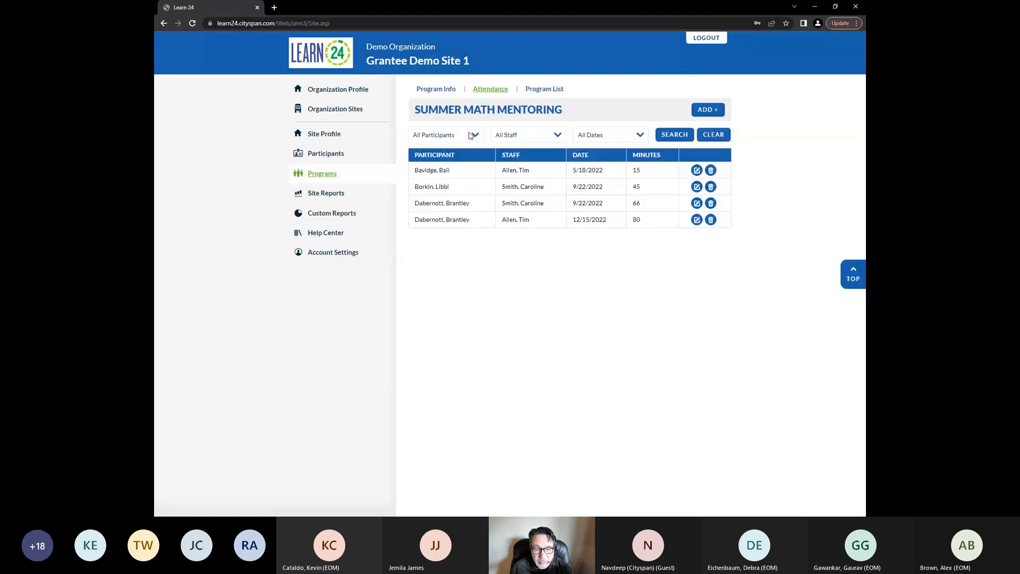
left_click(470, 135)
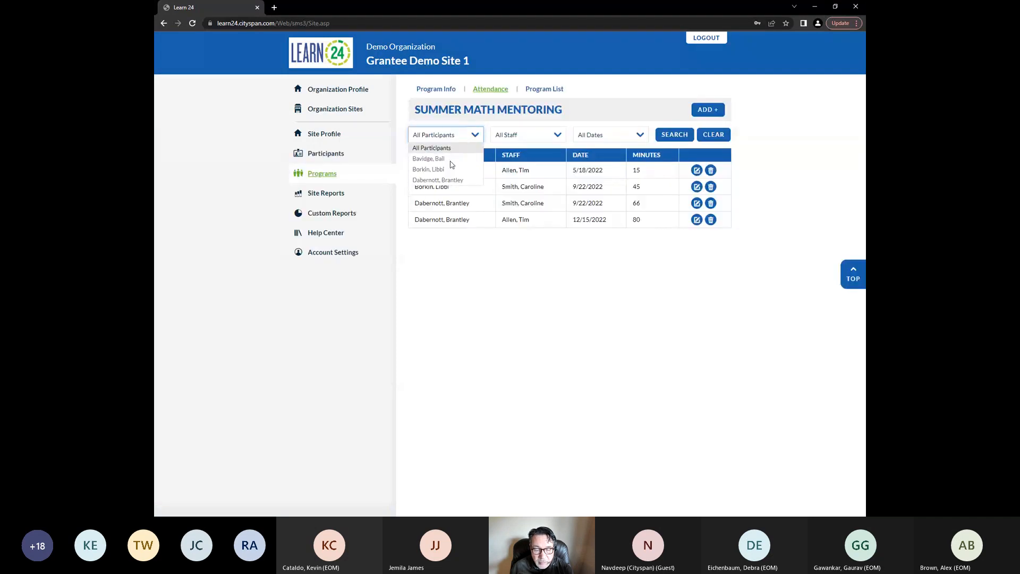
left_click(478, 297)
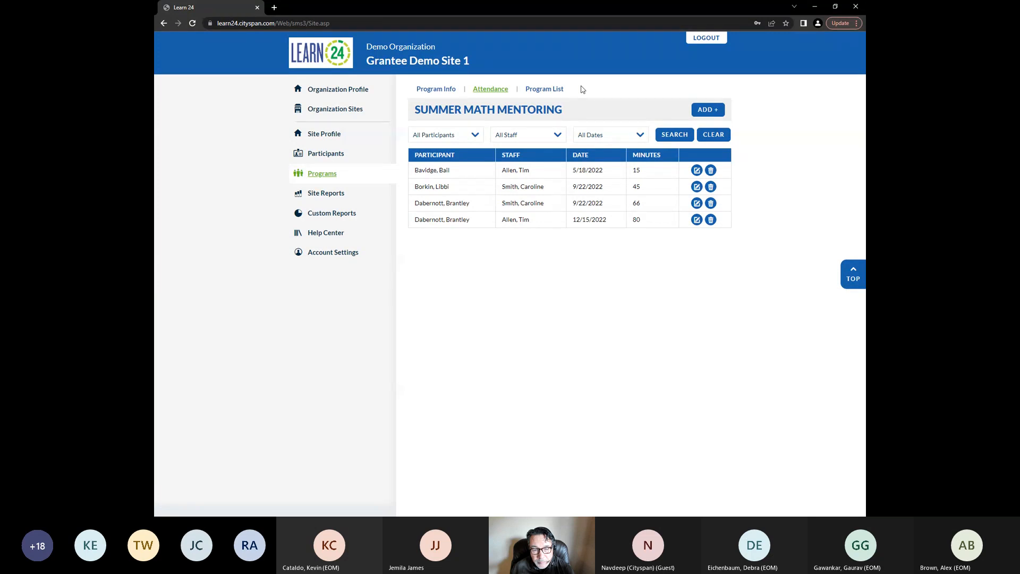
Return to the program list, open the Events list, and start adding a new event
left_click(553, 90)
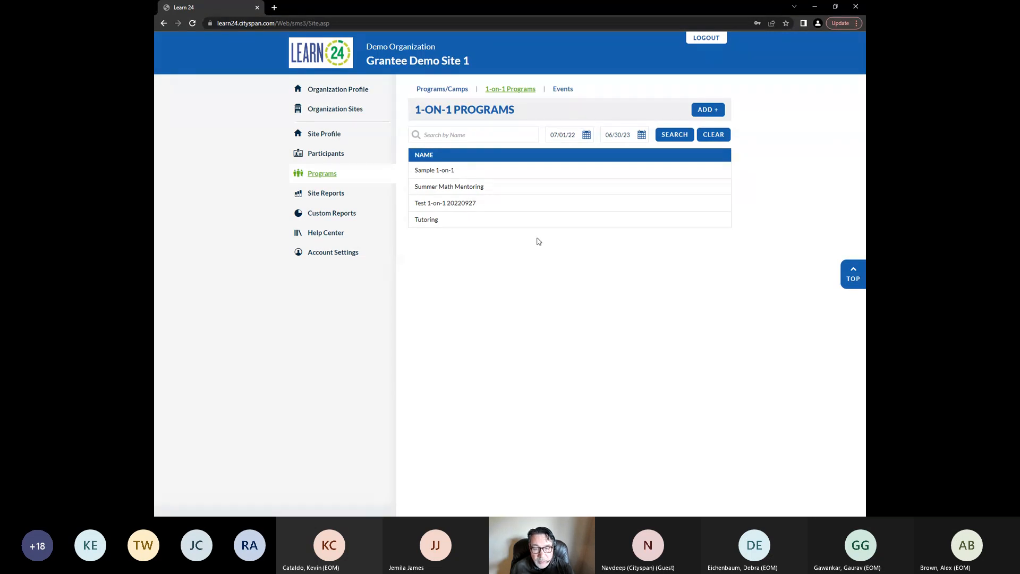
left_click(564, 91)
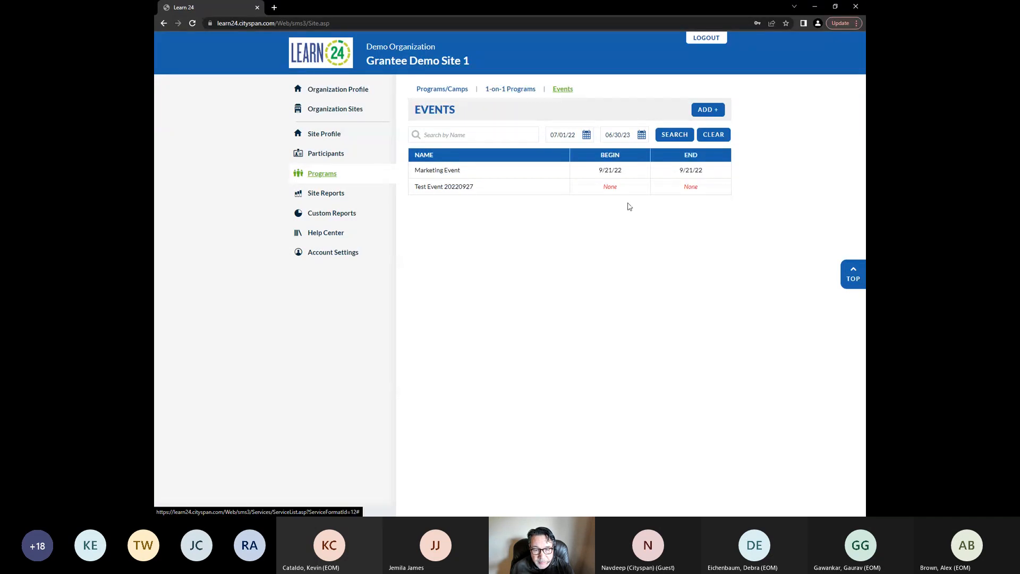
left_click(712, 112)
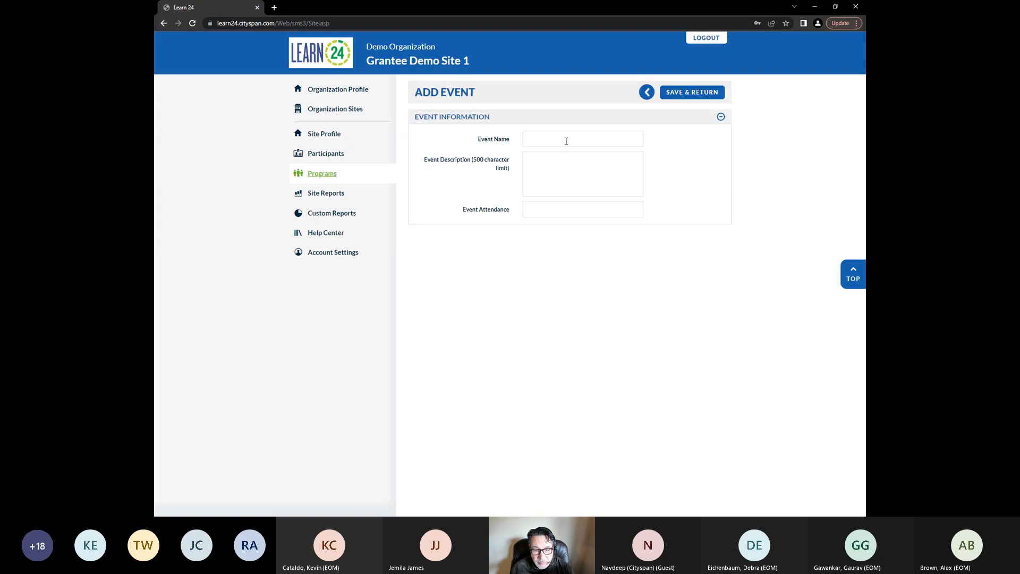
Name the event Today's Event with description asdfadsf and attendance 20, then save and return
left_click(571, 142)
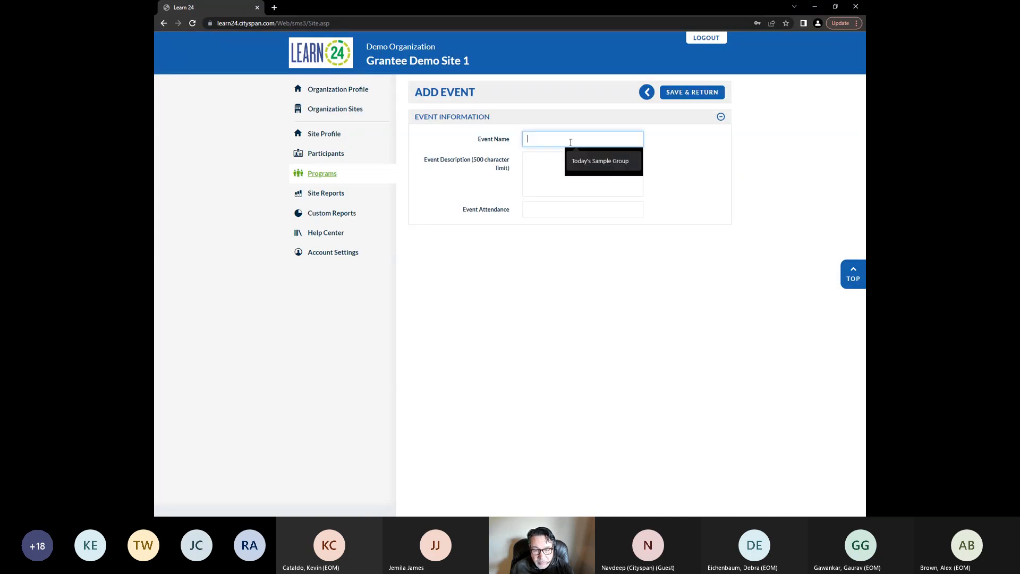
type("Today")
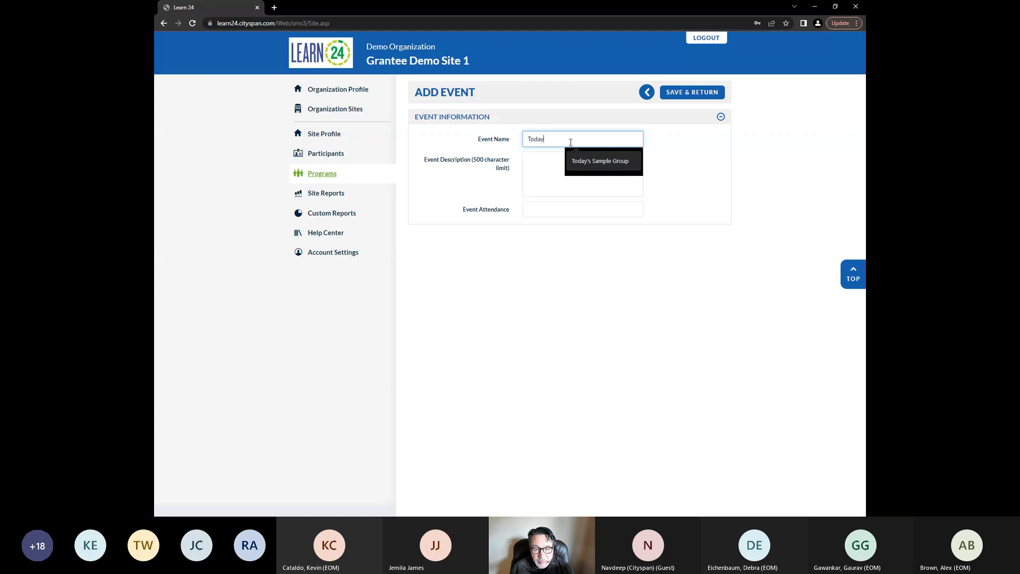
type("'s Ee")
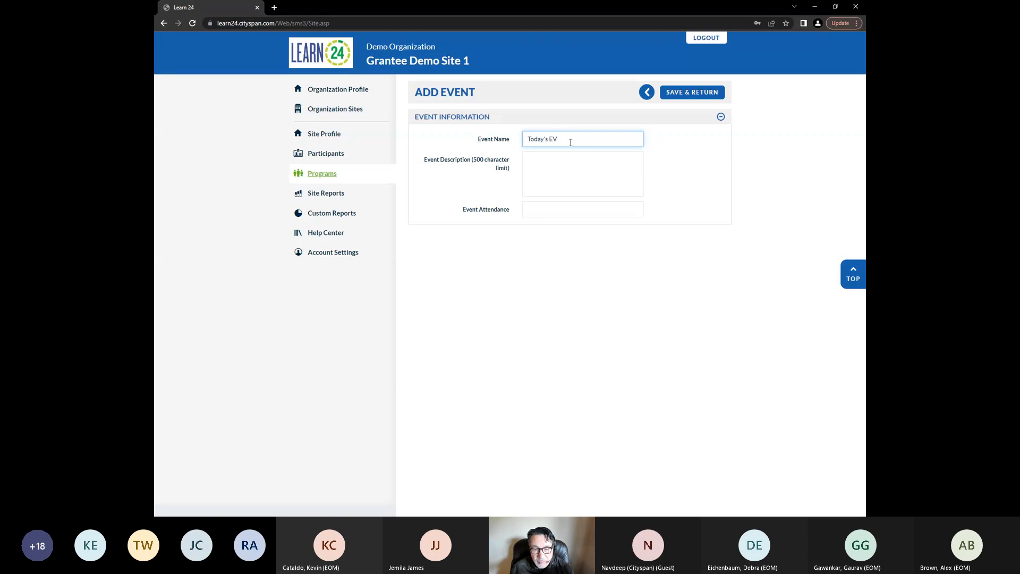
key("BackSpace")
type("vent")
left_click(576, 169)
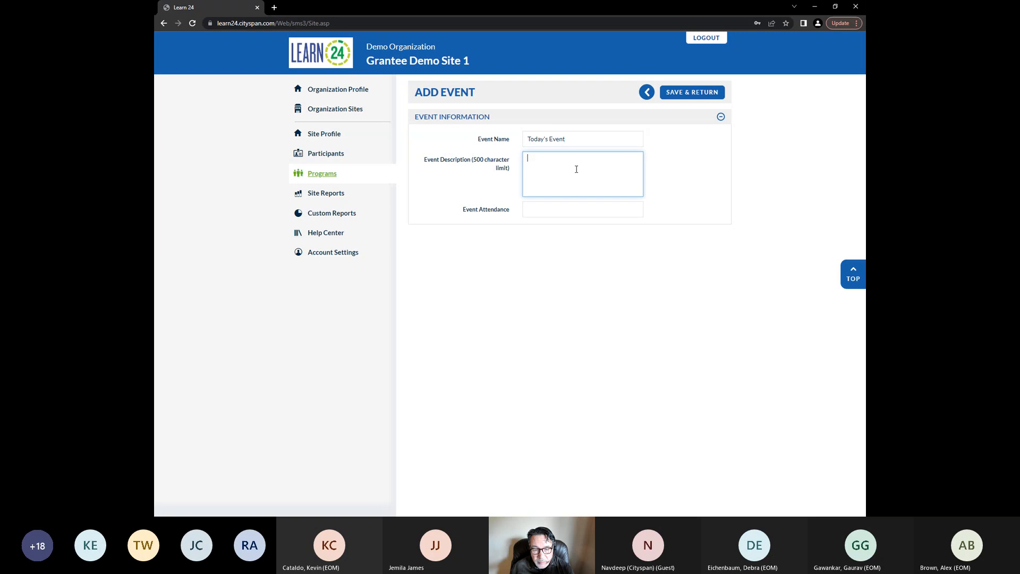
type("asdfadsf")
left_click(569, 211)
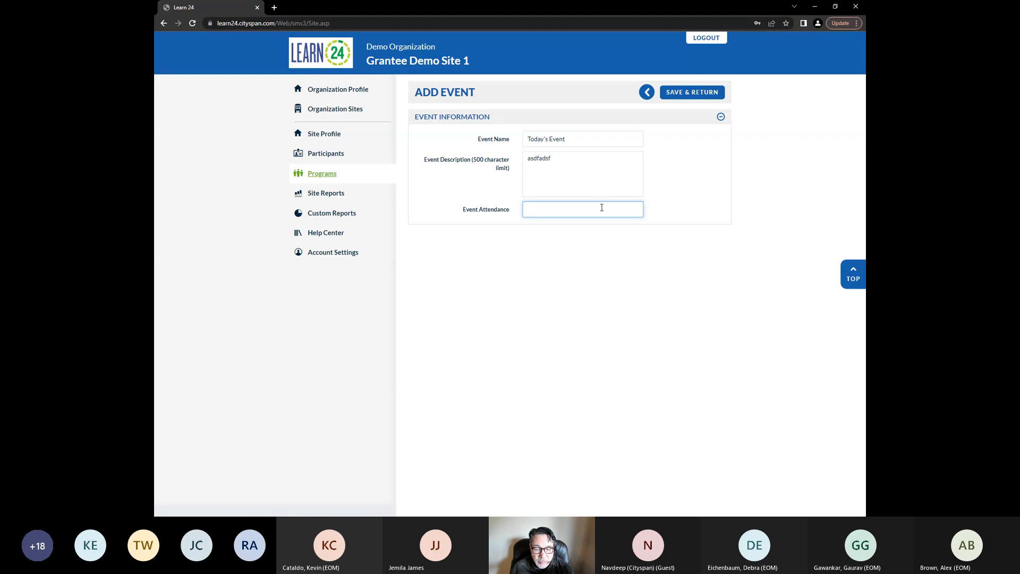
type("20")
left_click(691, 96)
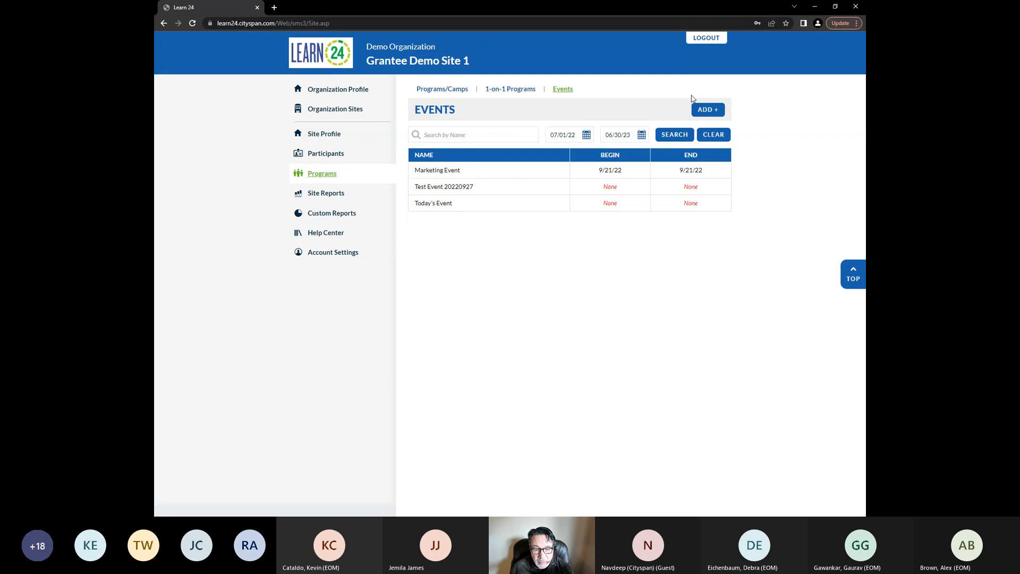
Open Today's Event, explore its schedule's add-dates form, and go back to the Events list without adding dates
left_click(440, 207)
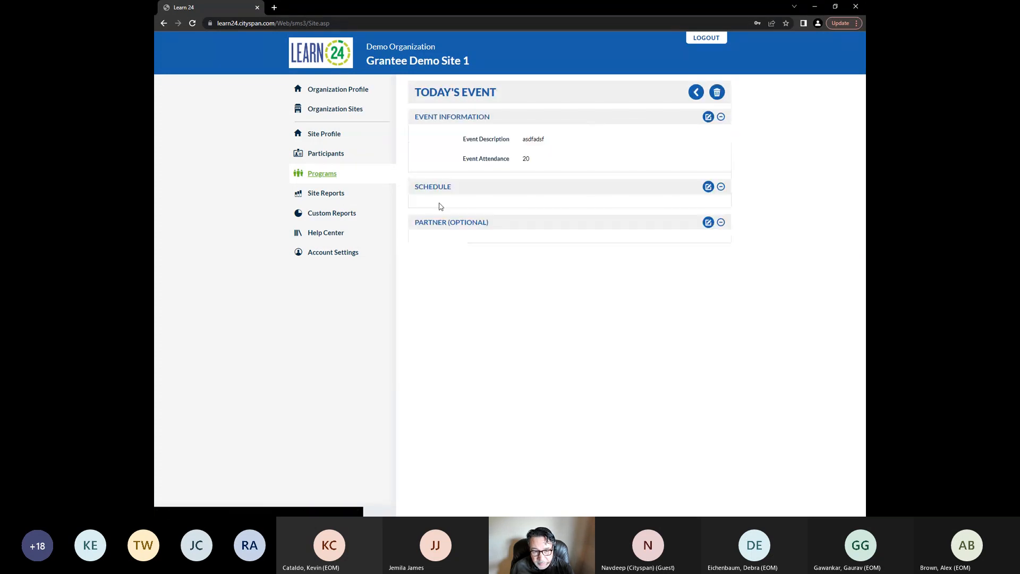
left_click(709, 187)
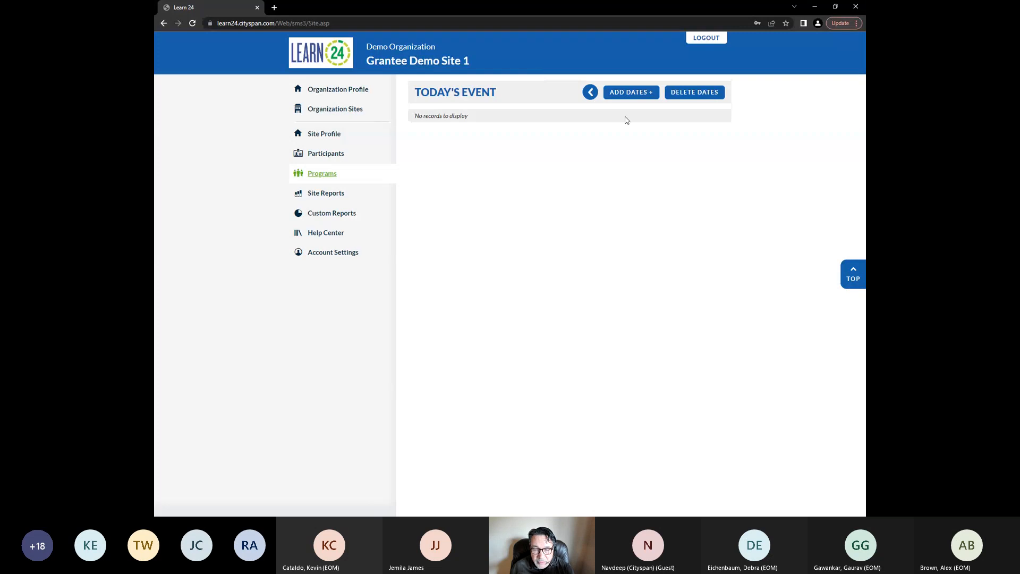
left_click(652, 95)
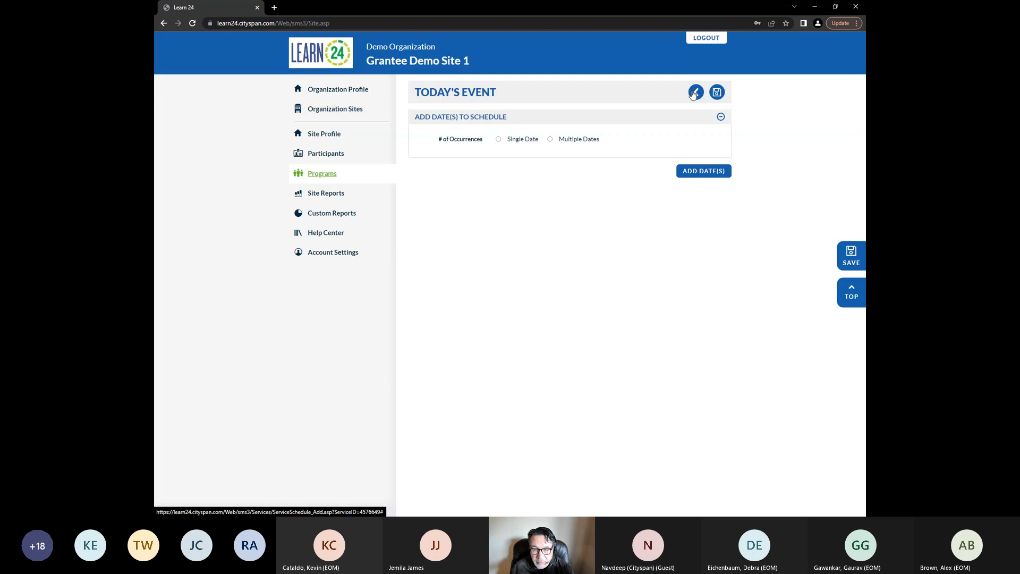
left_click(695, 92)
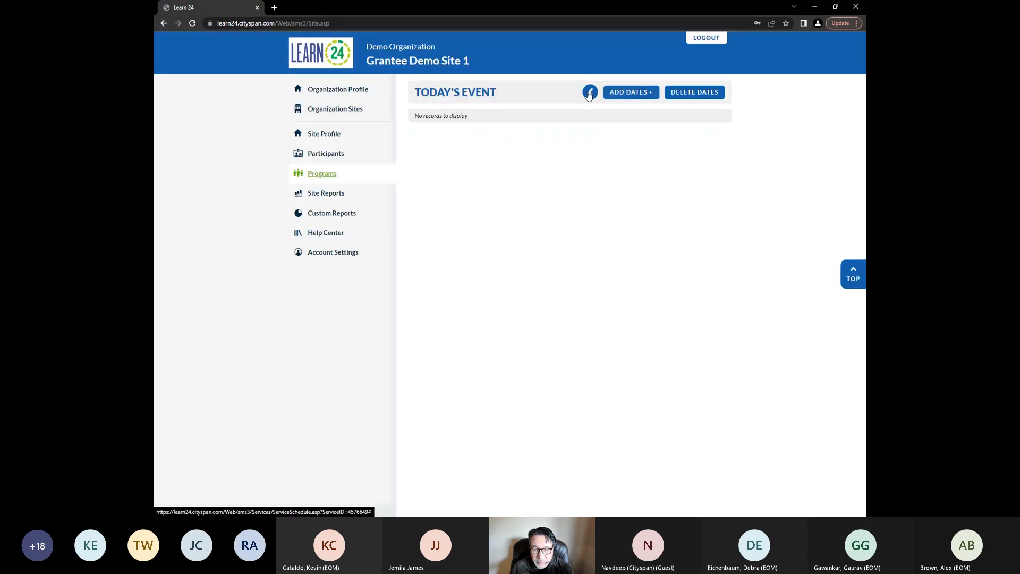
left_click(589, 93)
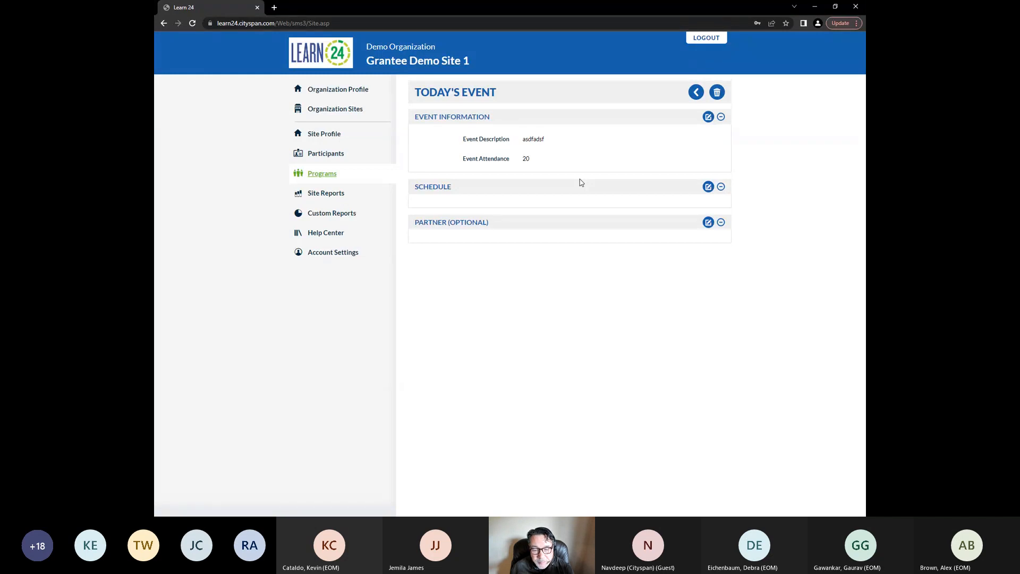
left_click(697, 94)
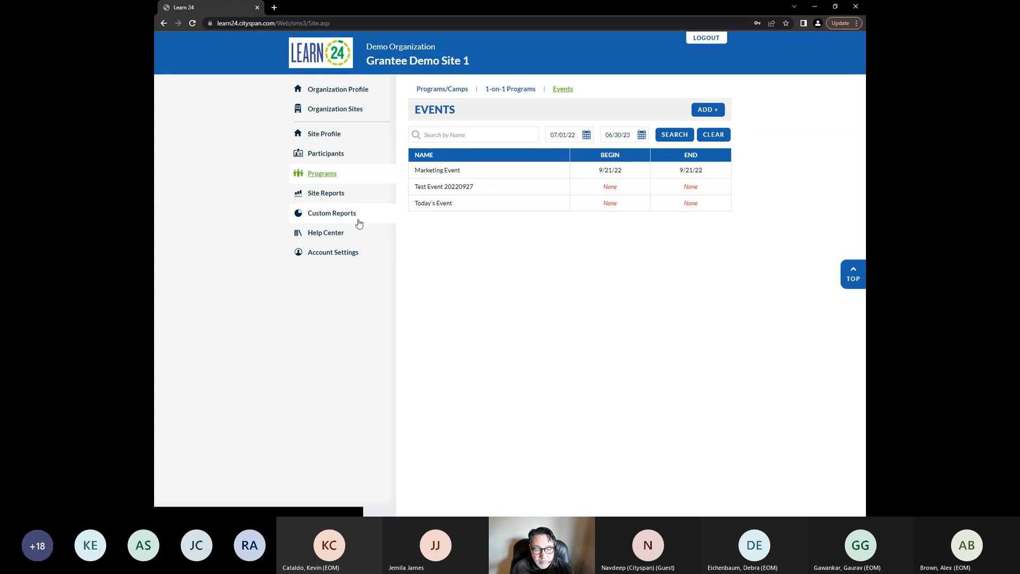
Open the site reports and the SAYO Y report
left_click(326, 194)
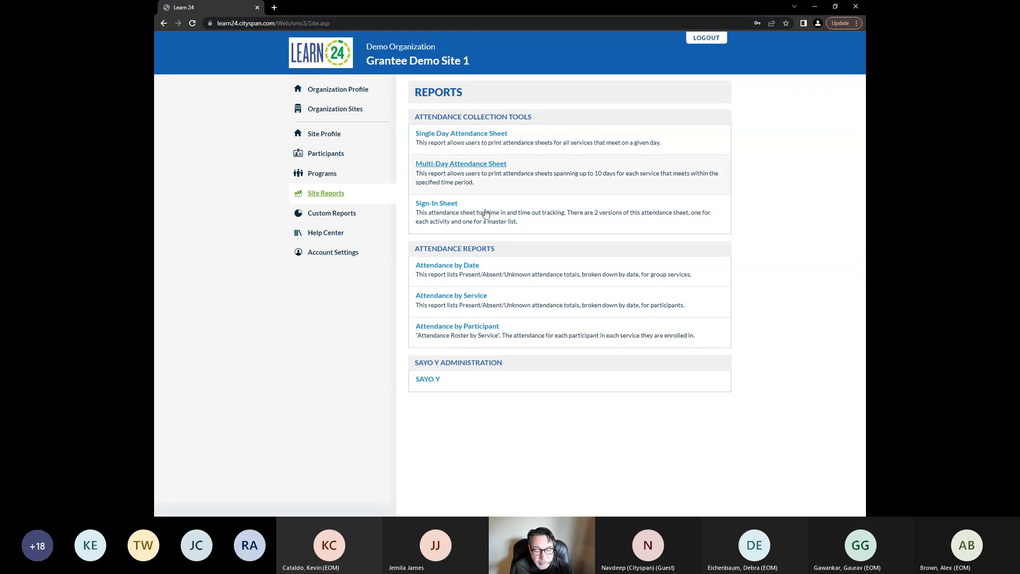
left_click(431, 380)
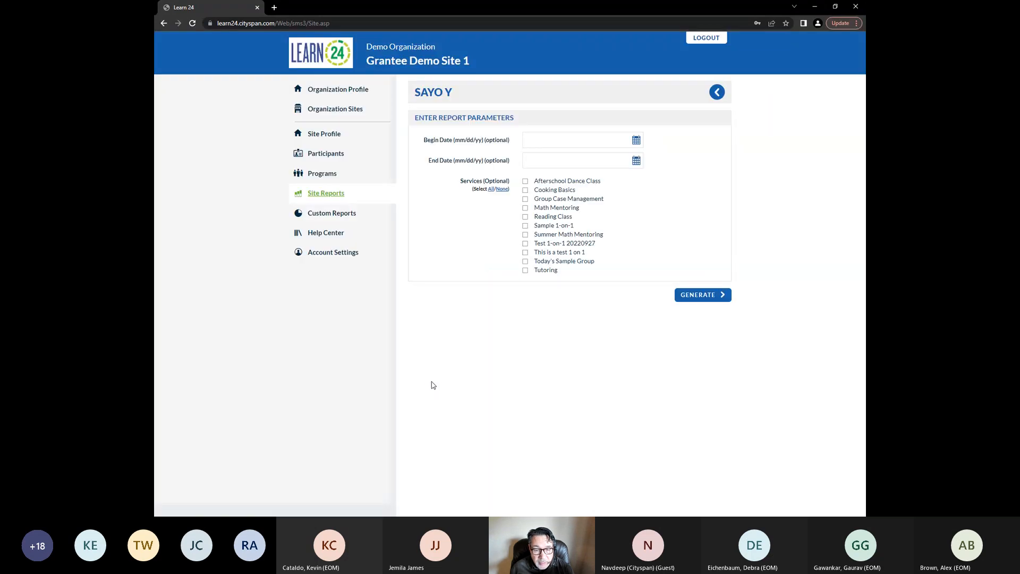
Set the SAYO Y report's begin date to 1/1/2021
left_click(605, 141)
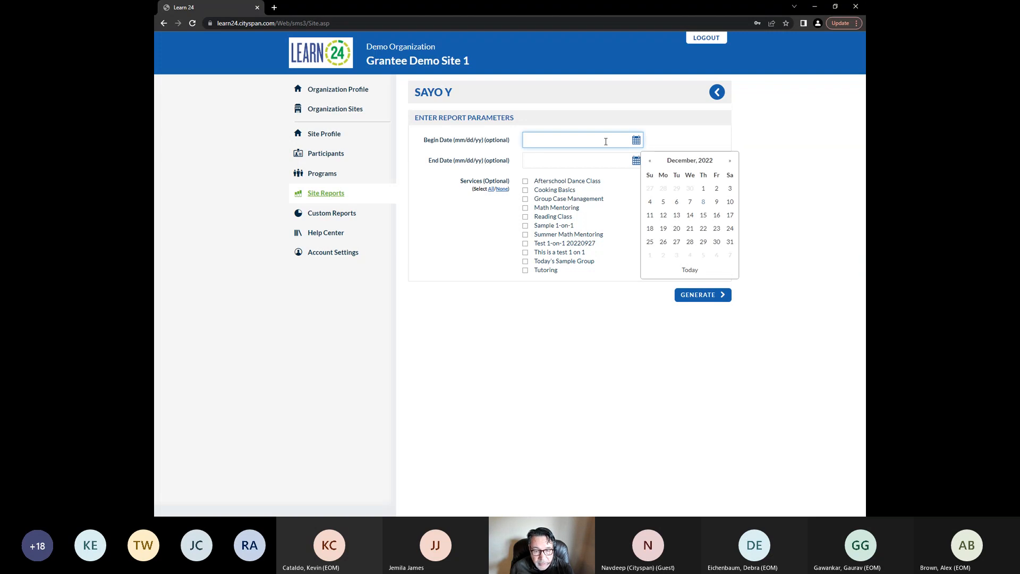
type("1/1/")
type("2")
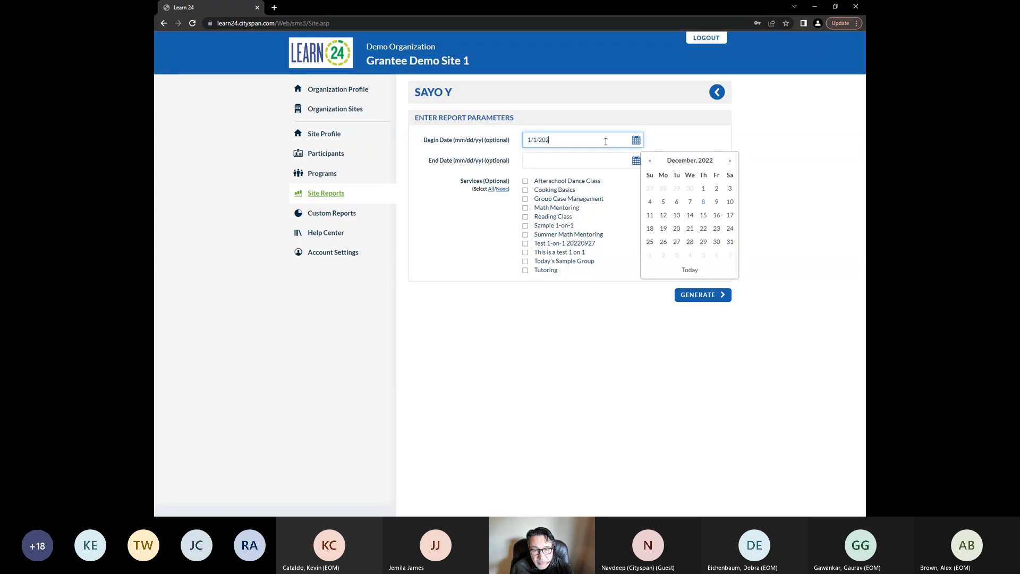
type("001")
left_click(636, 140)
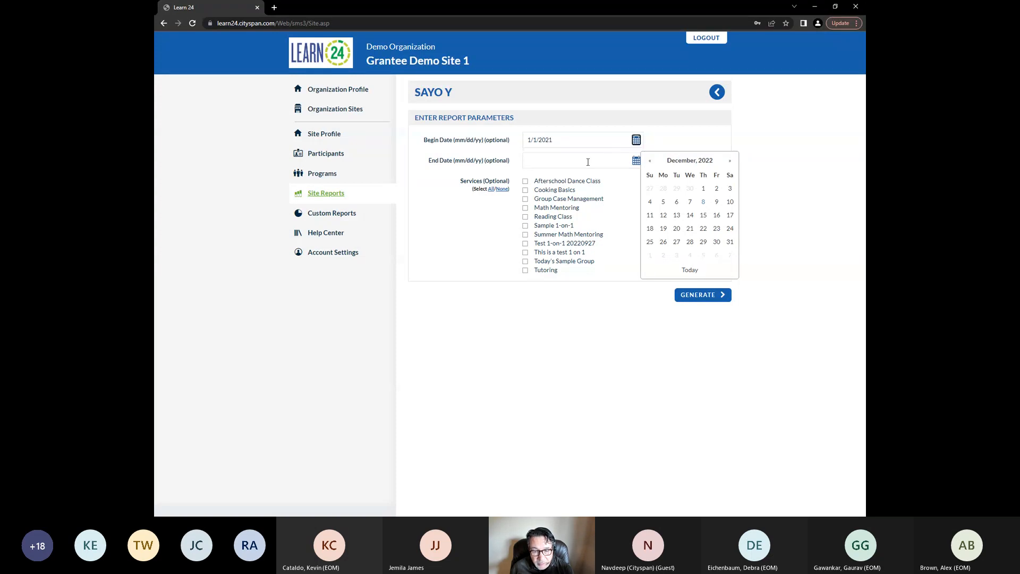
Set the end date to 1/12/2022 and try generating the SAYO Y report
left_click(588, 161)
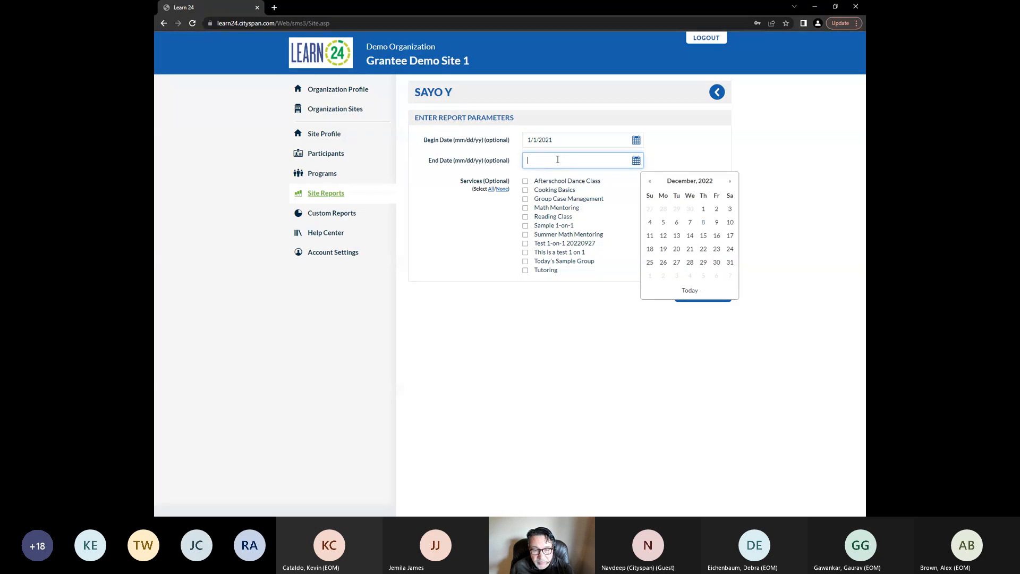
type("1/1")
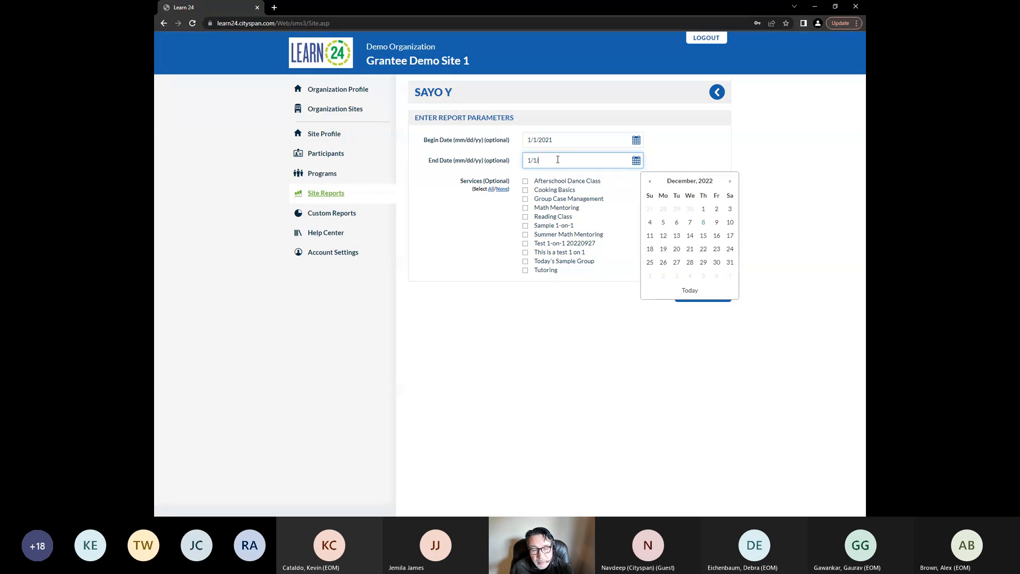
type("2/22")
left_click(582, 347)
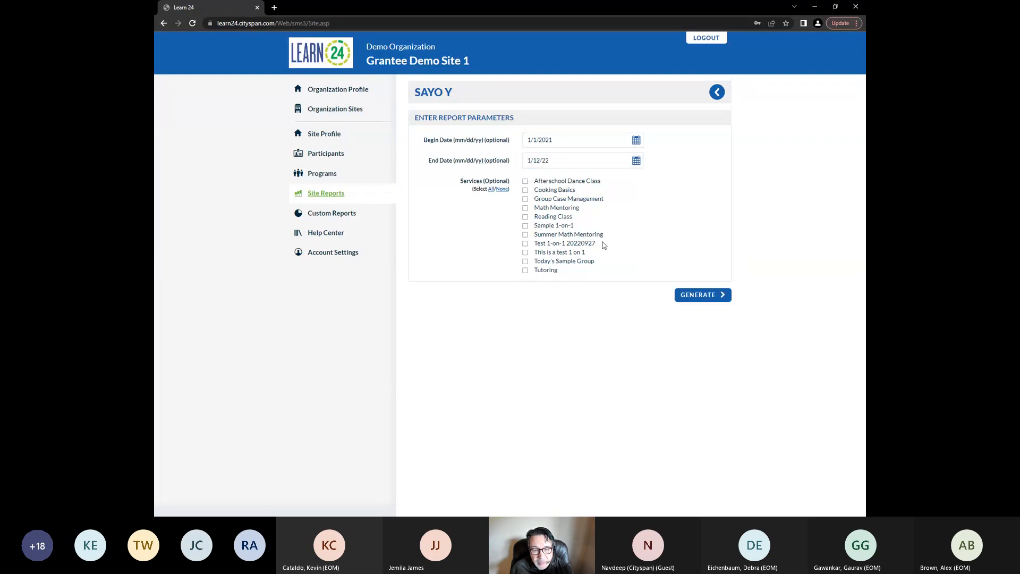
left_click(574, 160)
key("BackSpace")
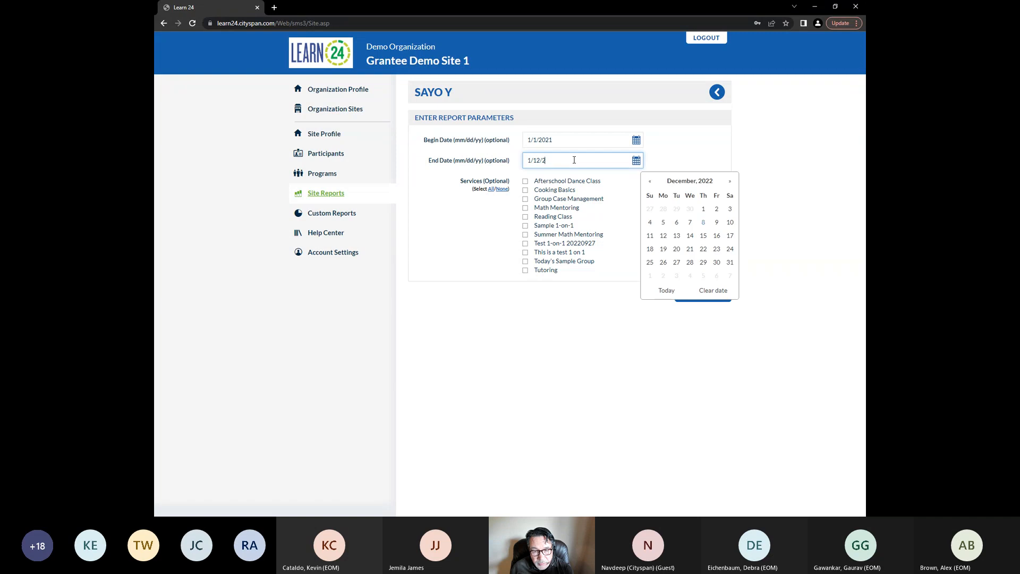
type("2022")
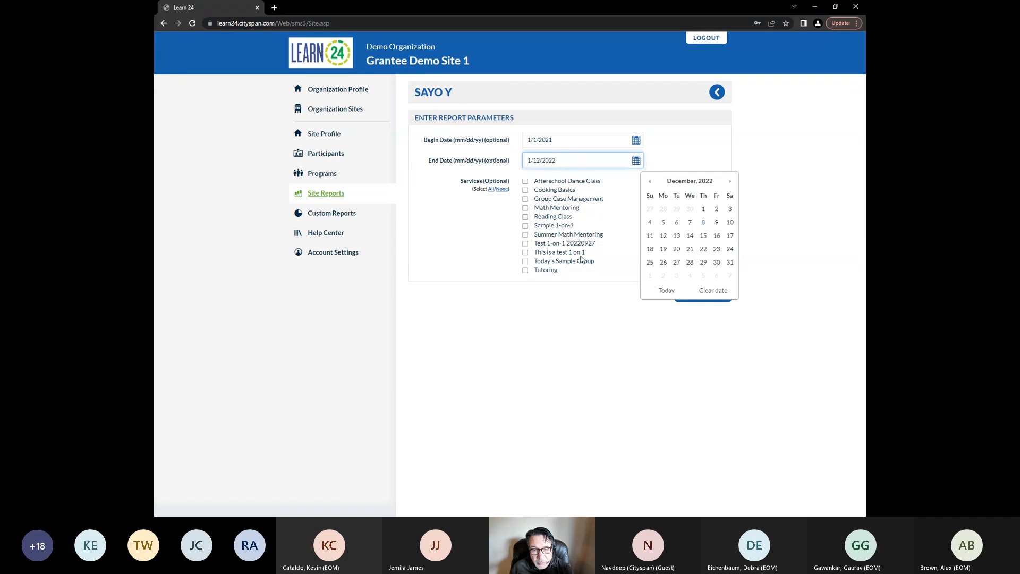
left_click(590, 319)
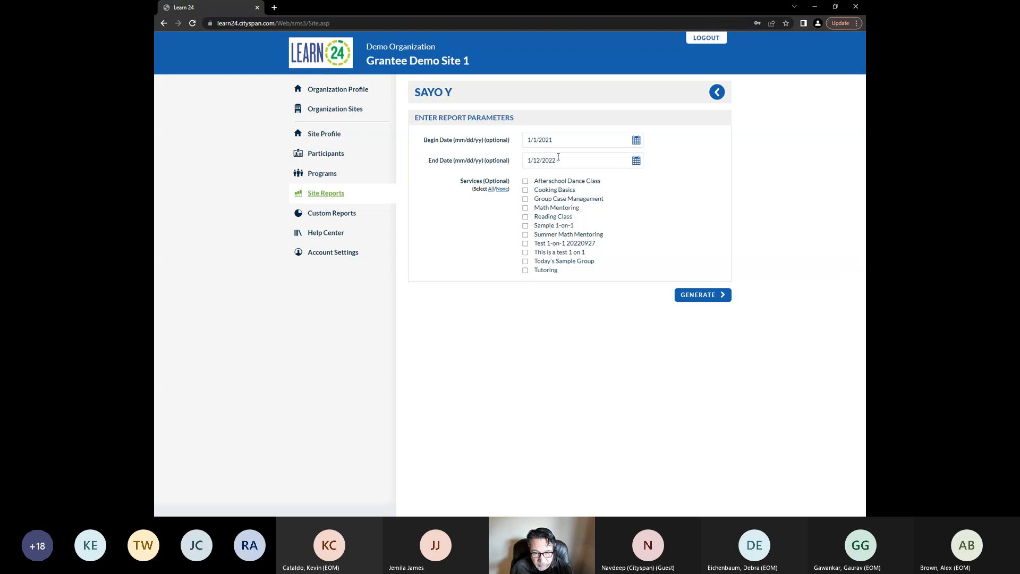
left_click(691, 297)
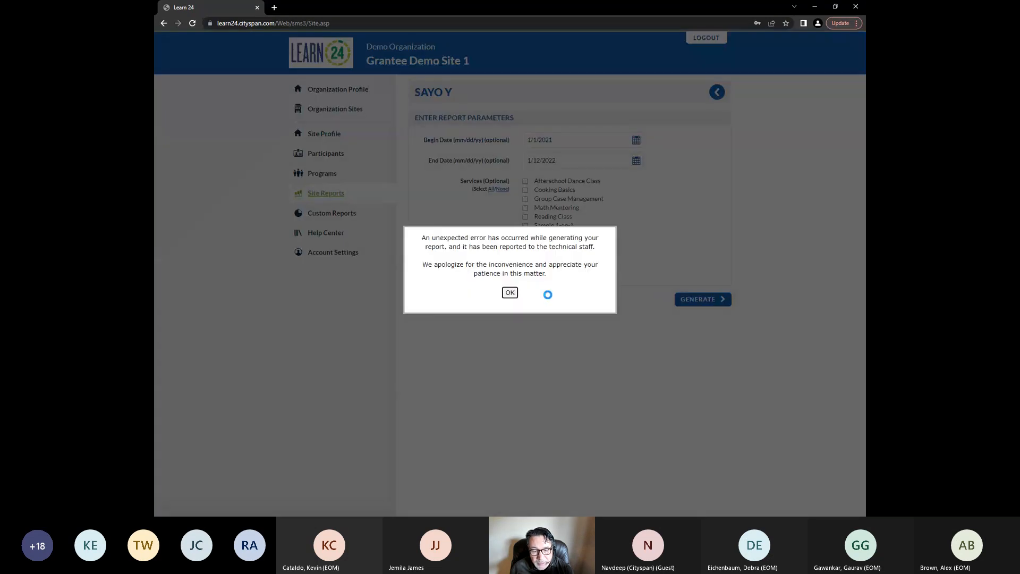
left_click(510, 293)
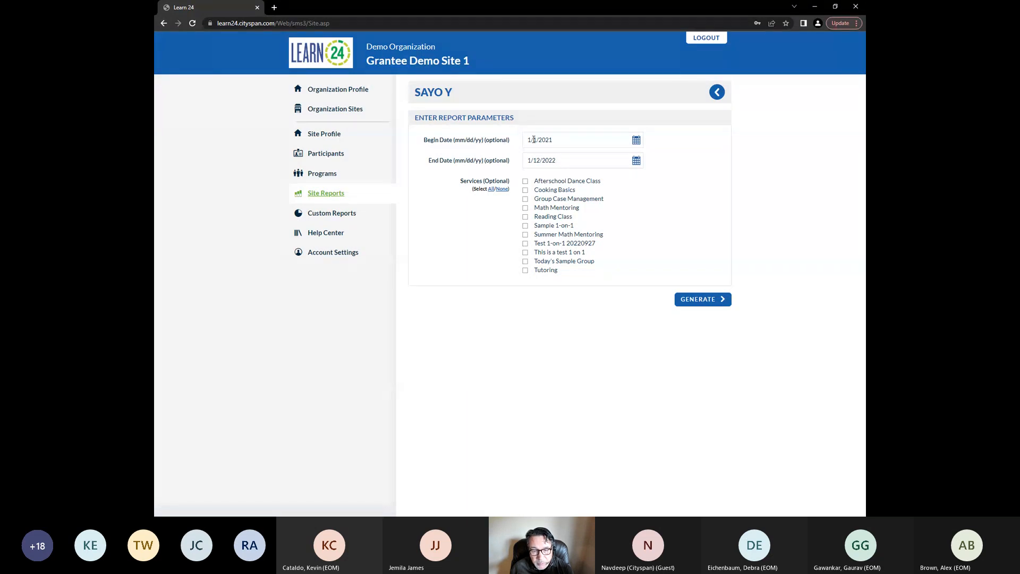
Change the report's date range to 1/1/2022 through 12/1/2022
left_click(554, 140)
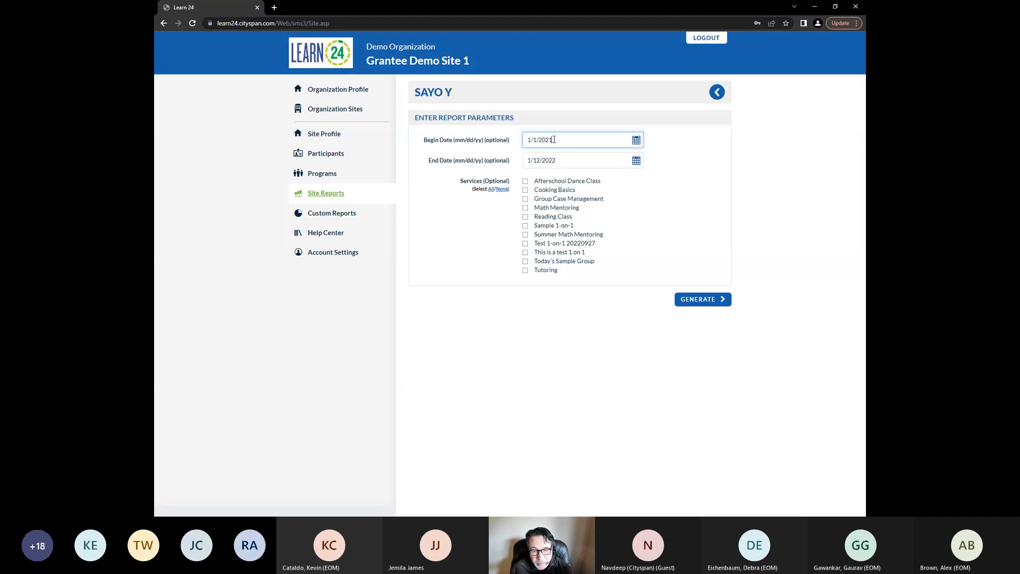
key("BackSpace")
type("2")
left_click(577, 317)
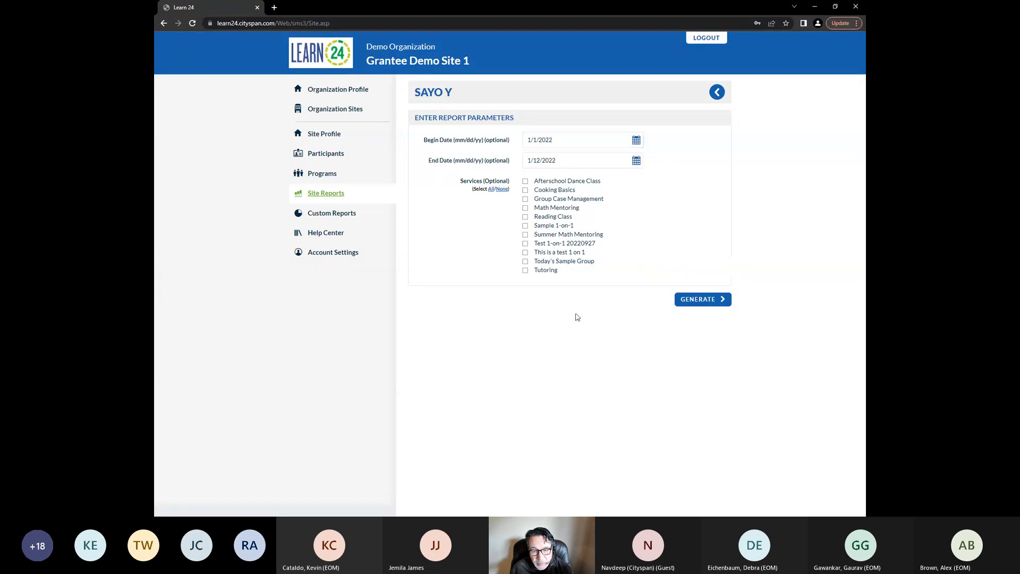
left_click(530, 161)
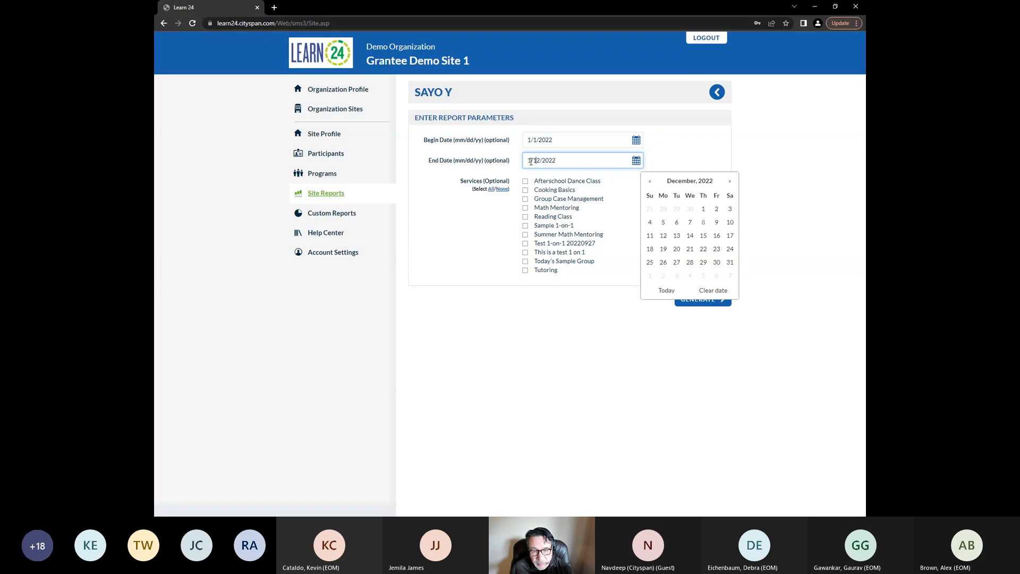
key("BackSpace")
type("23")
key("BackSpace")
key("BackSpace")
type("12")
left_click(542, 161)
key("BackSpace")
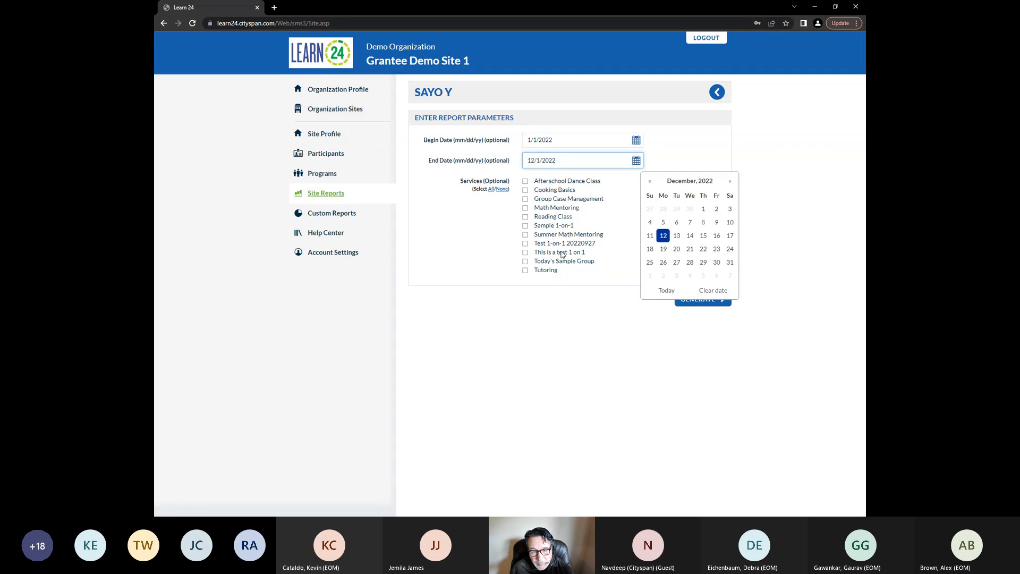
Select all services and try generating the SAYO Y report again
left_click(573, 334)
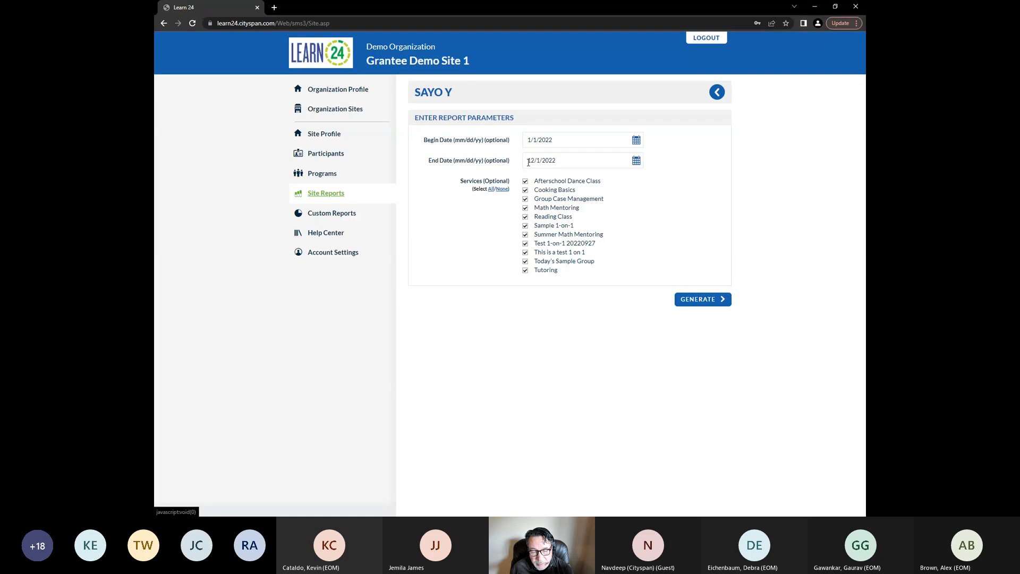
left_click(697, 300)
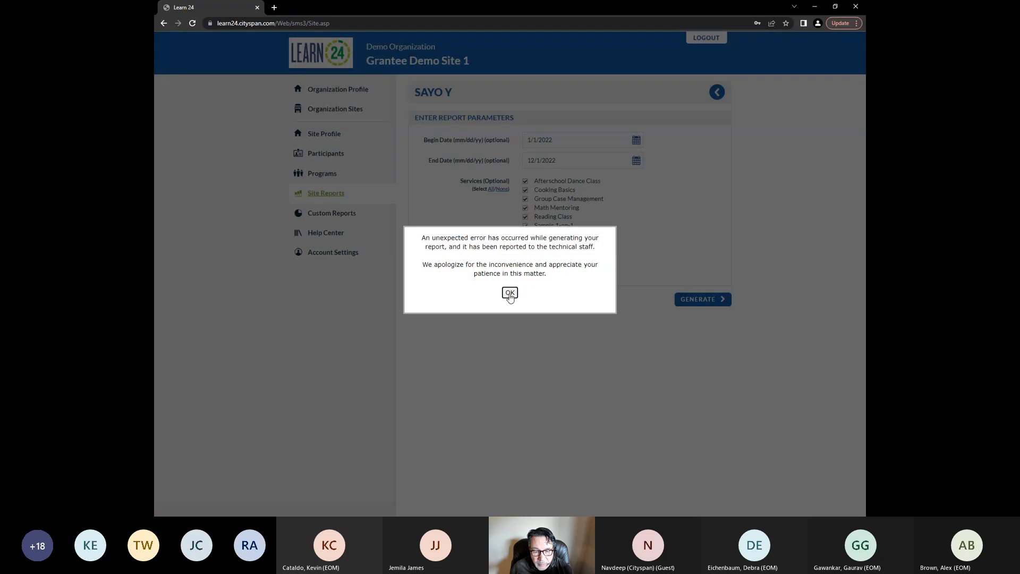
left_click(510, 293)
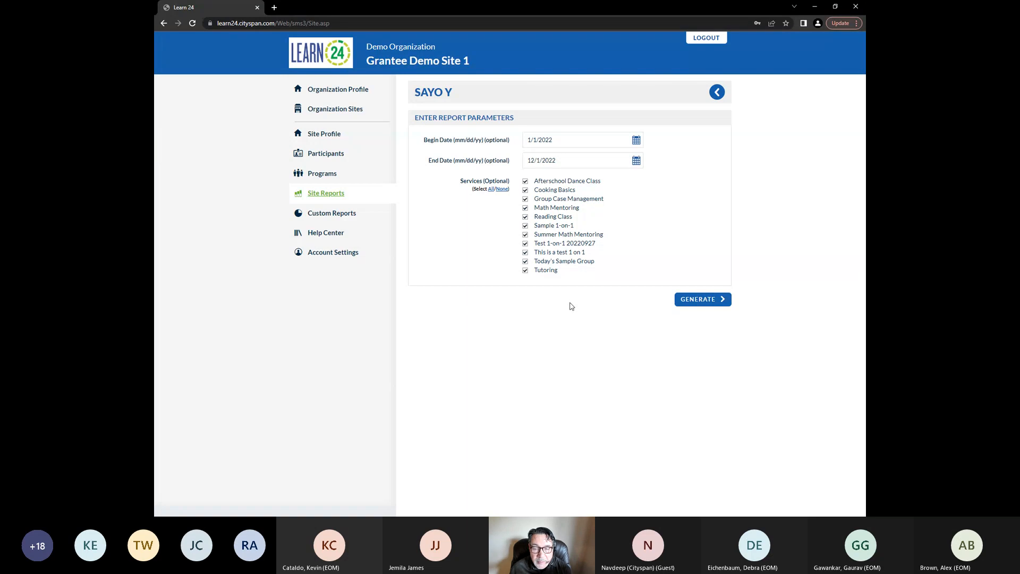
Open the Multi-Day Attendance Sheet report and set its begin date to 12/01/2022 from the calendar
left_click(717, 93)
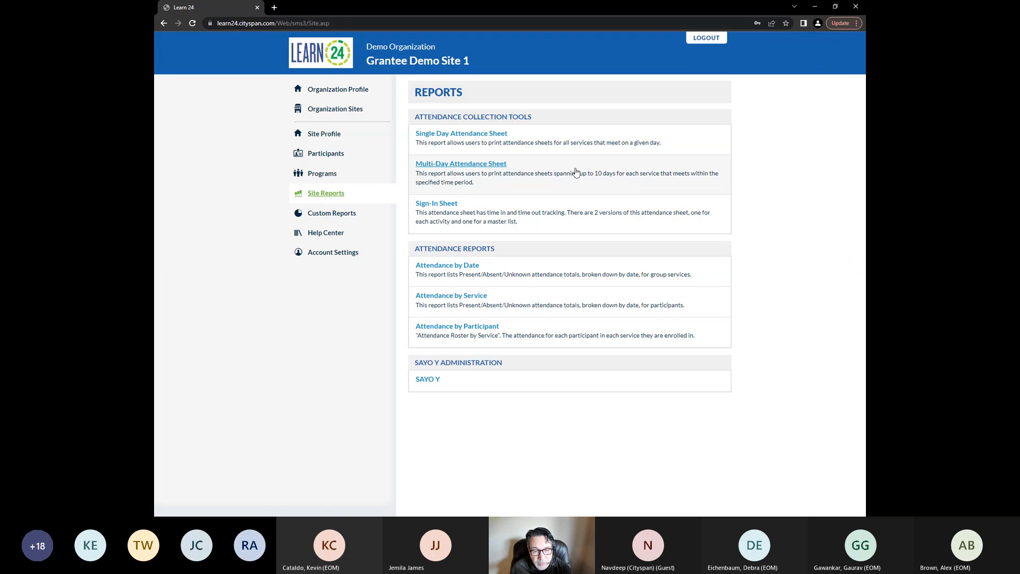
left_click(494, 166)
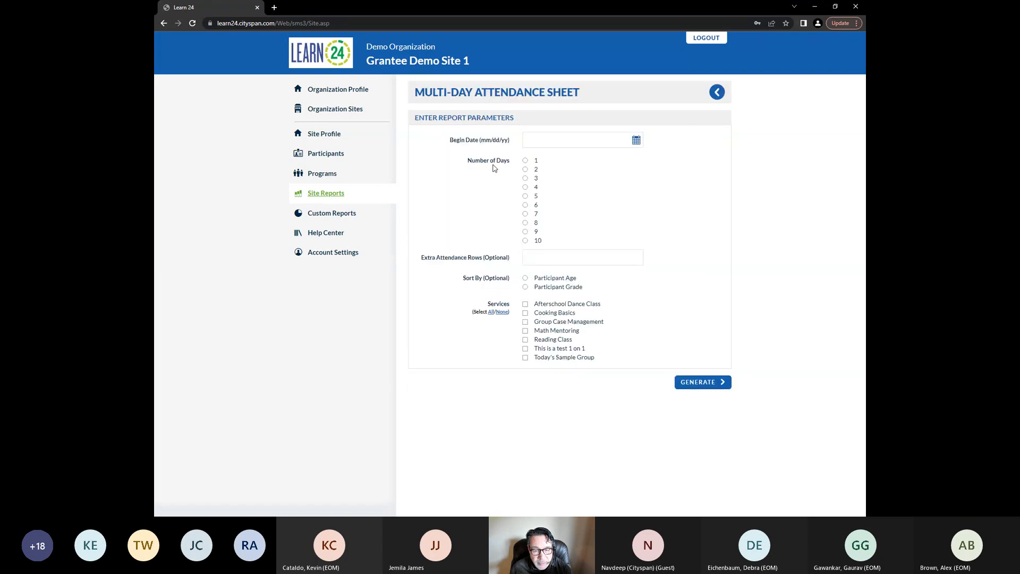
left_click(637, 142)
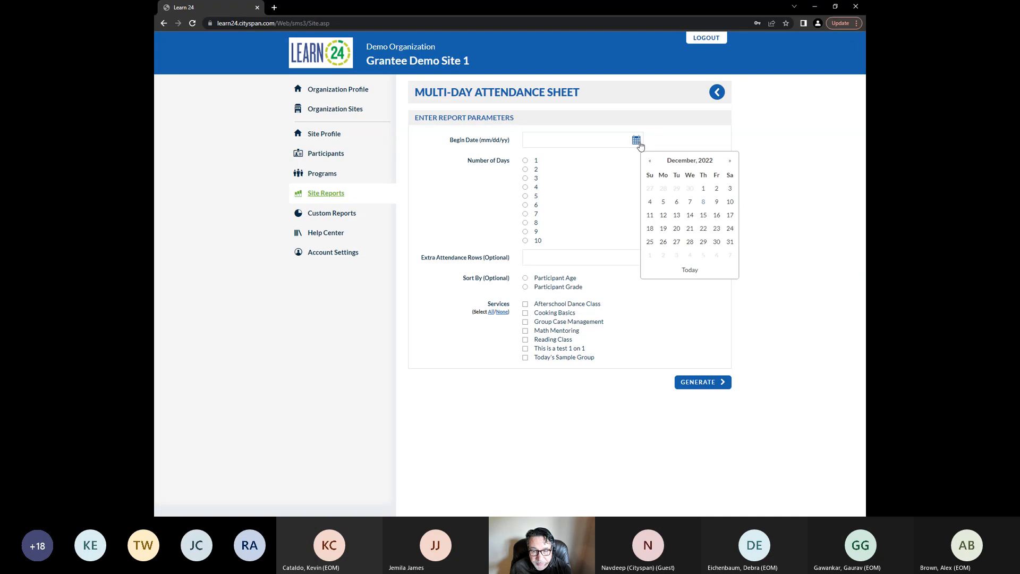
left_click(703, 189)
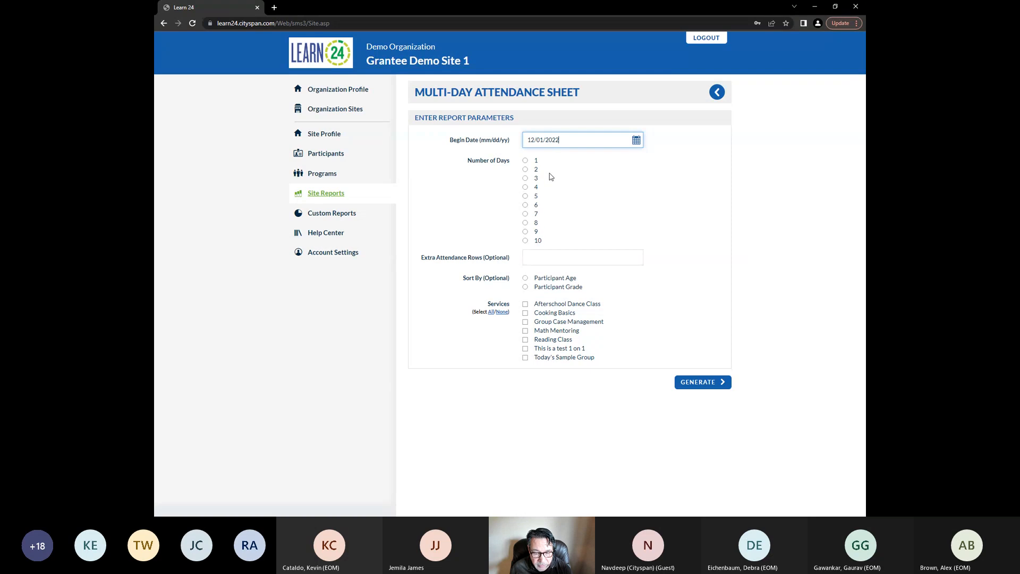
Choose 10 days and the Today's Sample Group service, then generate the attendance sheet
left_click(524, 242)
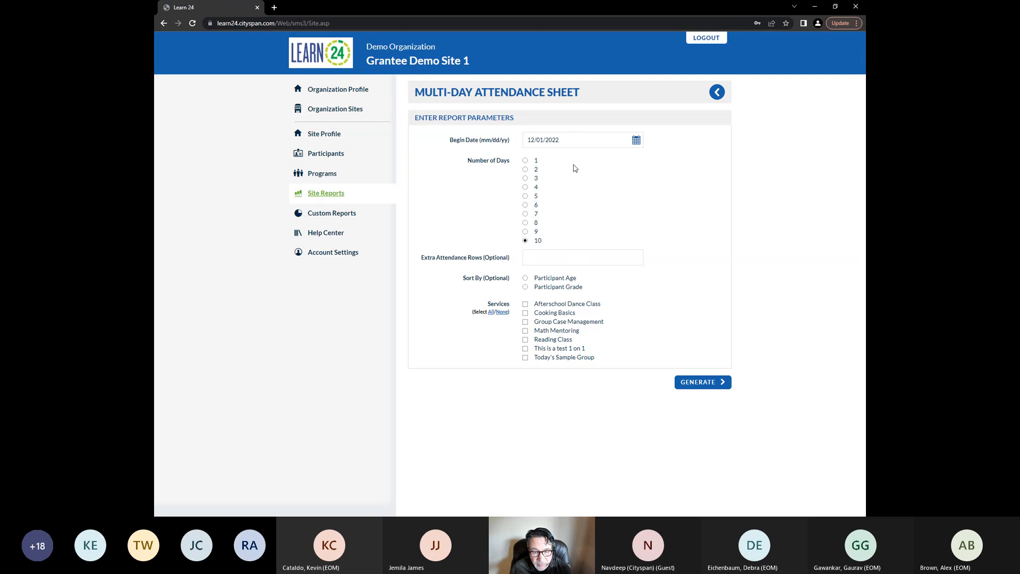
left_click(526, 358)
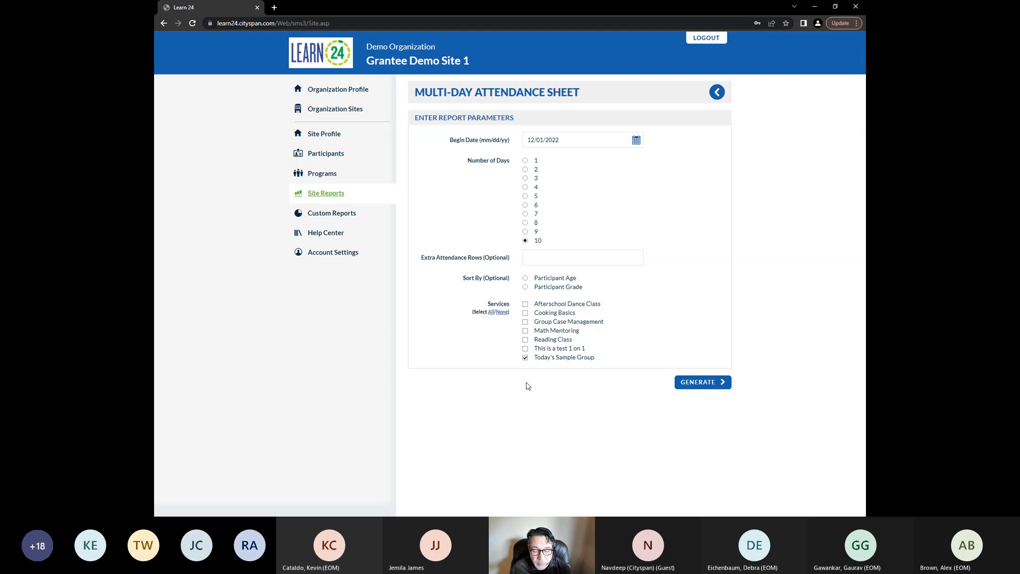
left_click(694, 384)
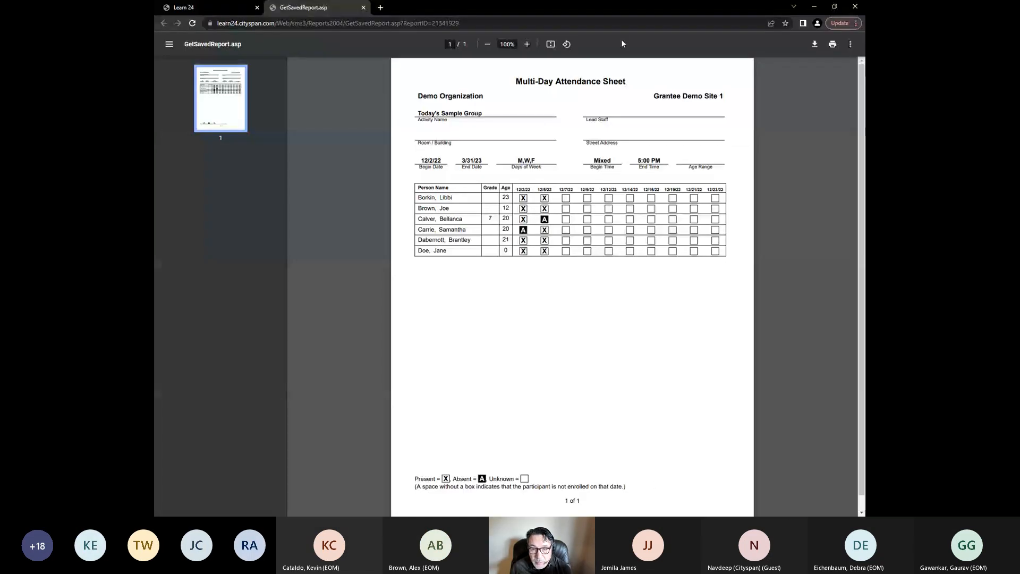
Zoom in on the generated attendance sheet and return to the Learn 24 tab
left_click(527, 44)
left_click(527, 44)
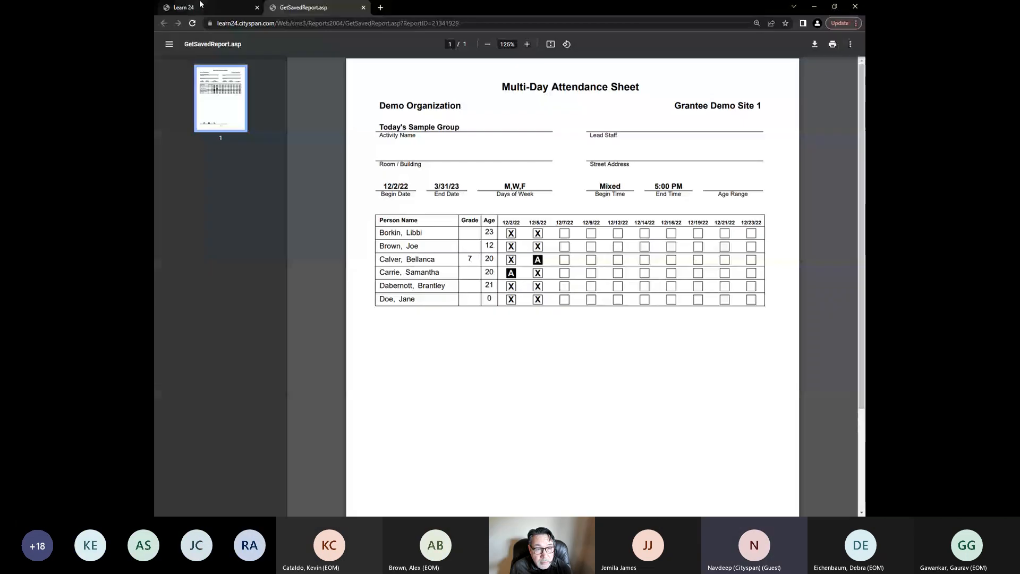
left_click(224, 7)
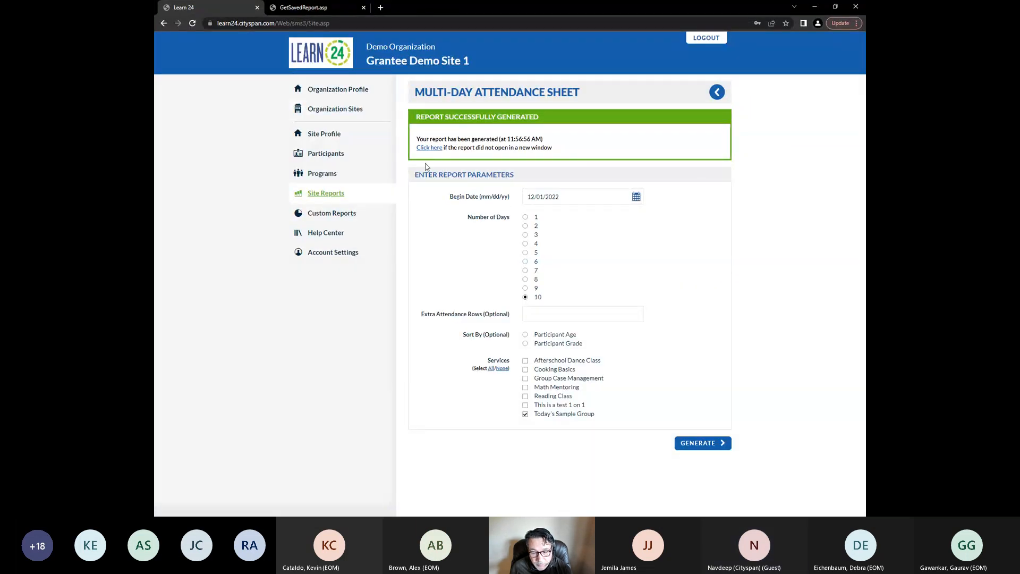
Open the Single Day Attendance Sheet form to review its parameters and go back to Site Reports
left_click(337, 196)
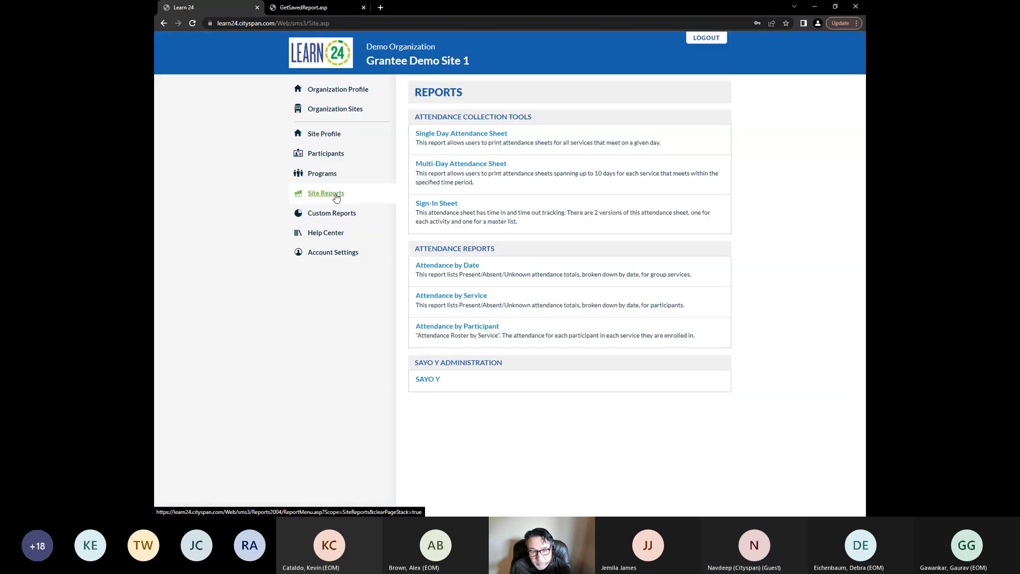
left_click(423, 133)
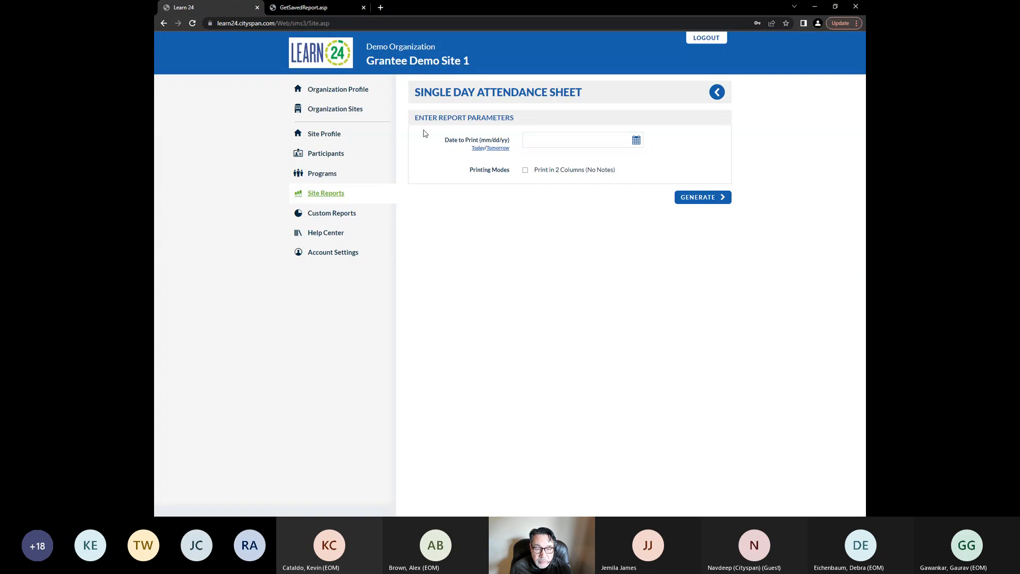
left_click(576, 139)
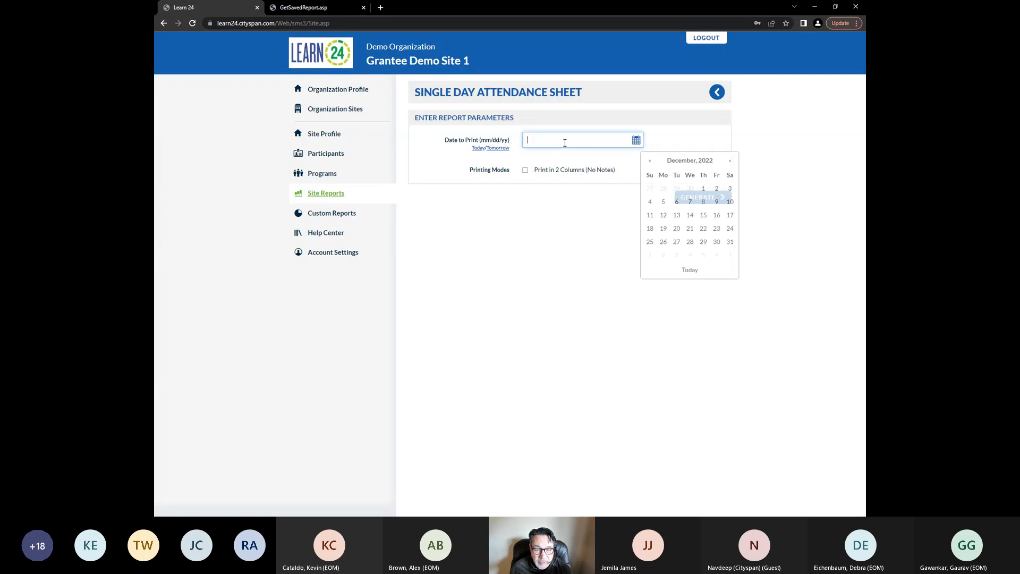
left_click(599, 225)
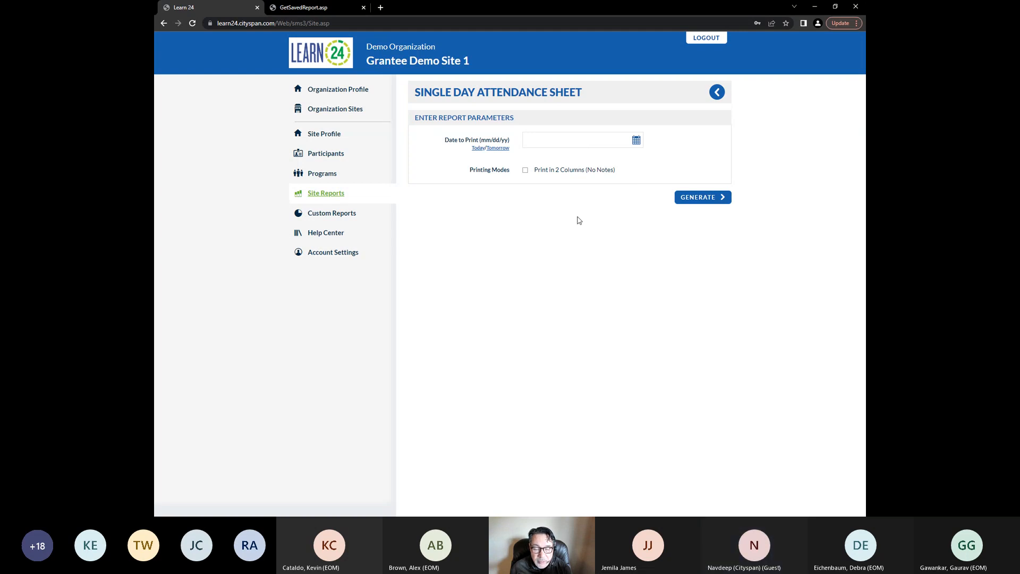
left_click(335, 197)
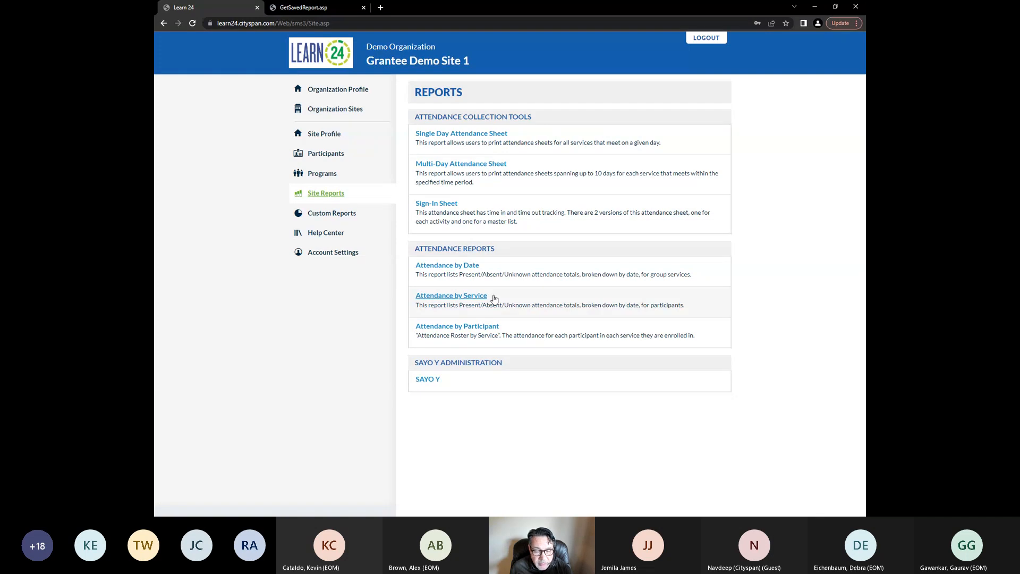
Open the Attendance by Service report and set its begin date to 1/1/2022
left_click(474, 298)
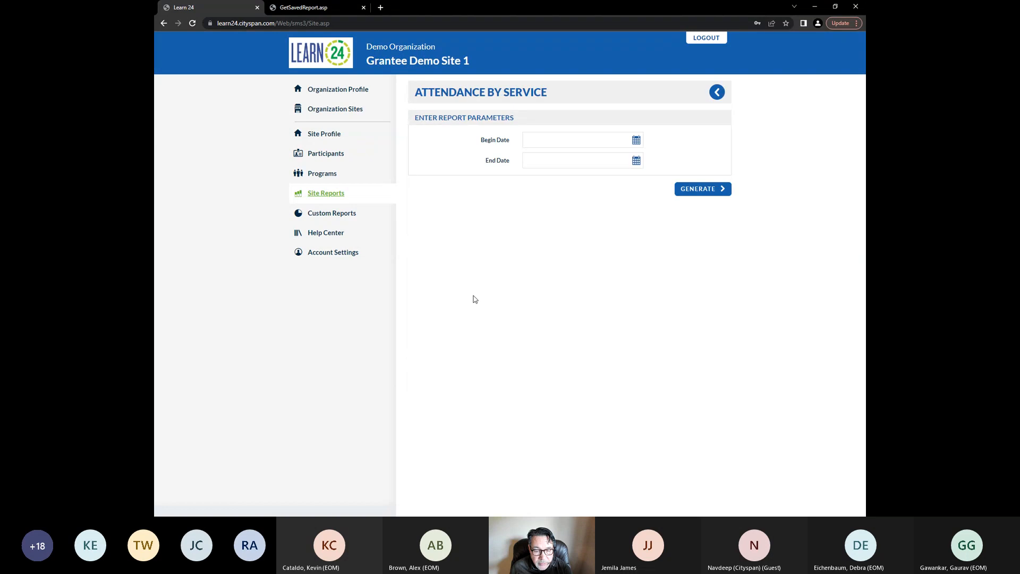
left_click(557, 143)
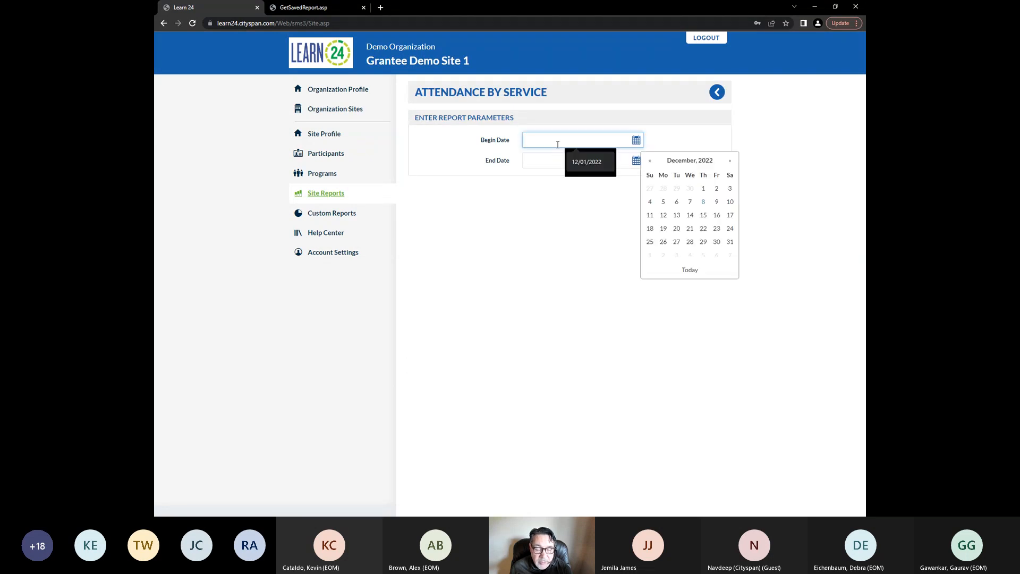
type("1/1/")
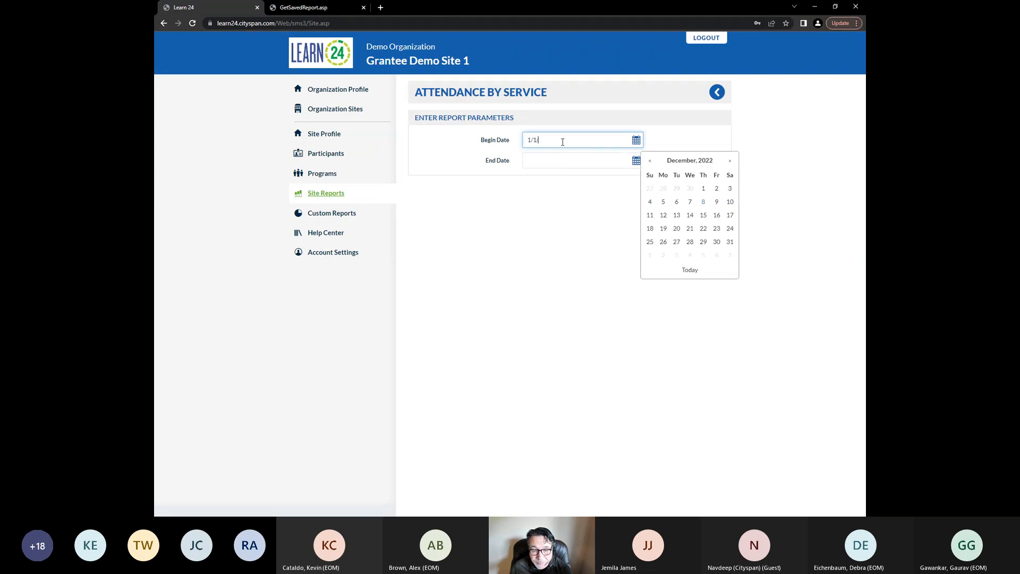
type("2001")
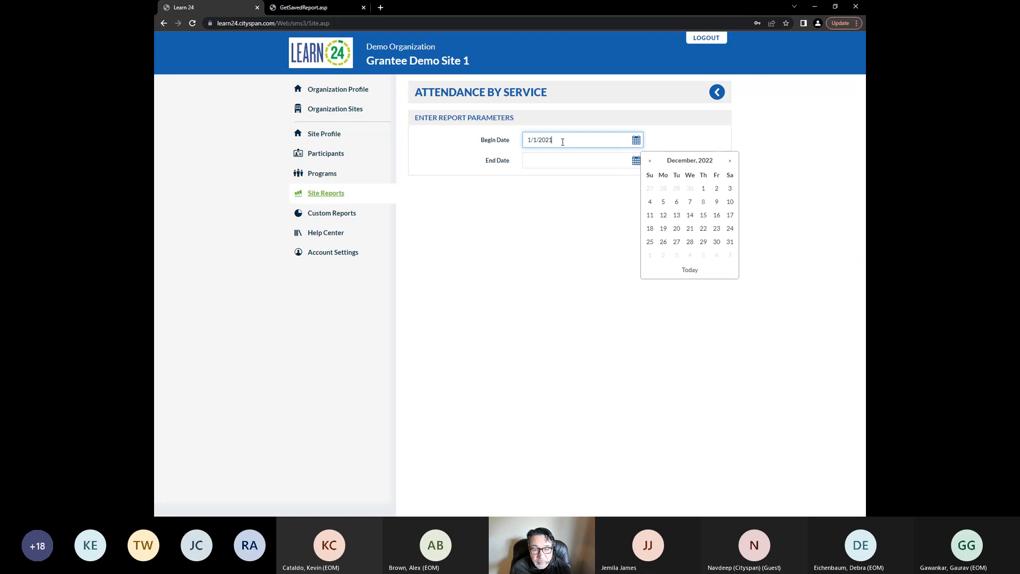
key("BackSpace")
type("2")
Set the end date to 12/1/2022 and generate the Attendance by Service report
left_click(568, 160)
type("1")
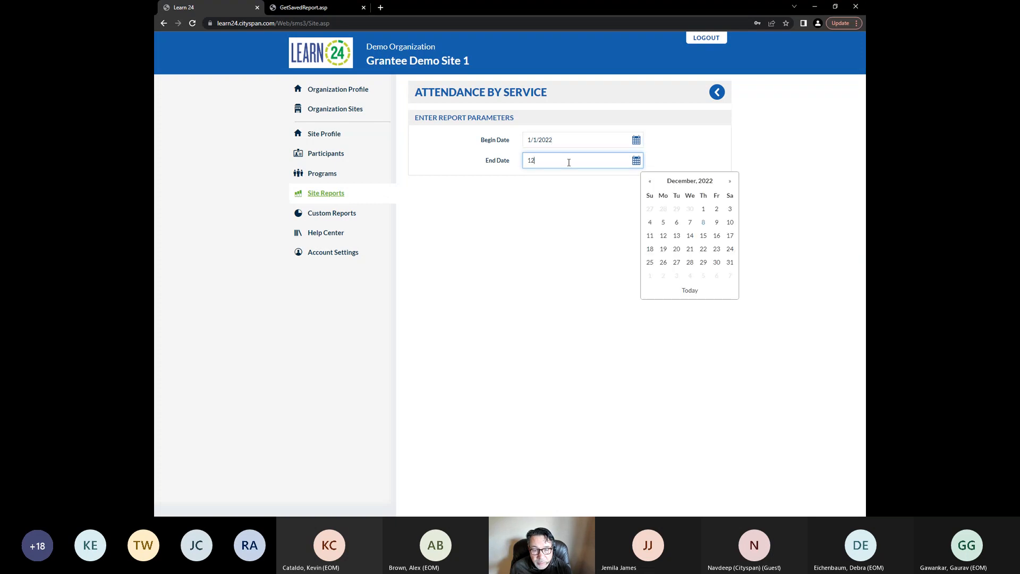
type("2")
key("BackSpace")
type("12/")
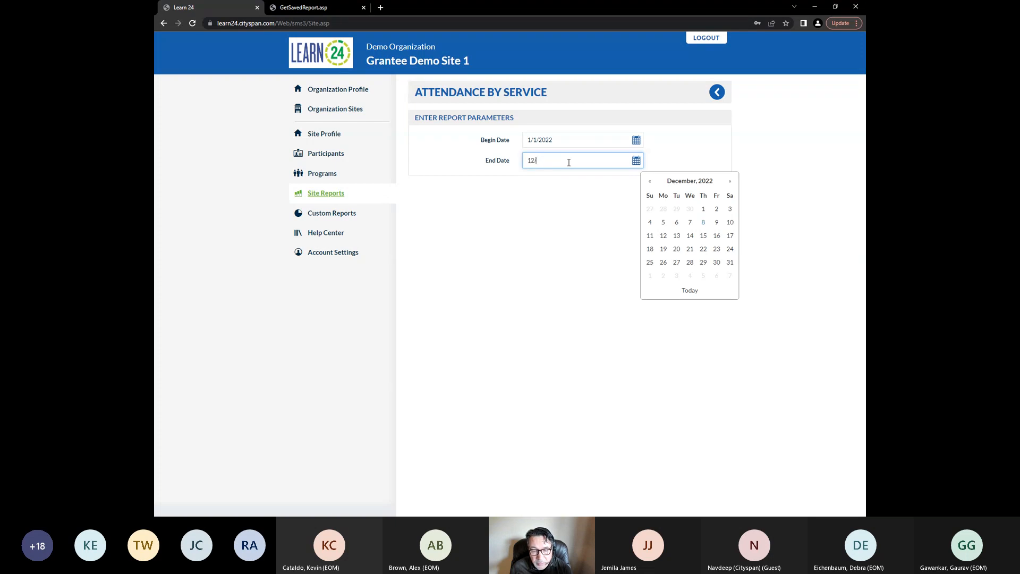
type("1/2022")
left_click(564, 210)
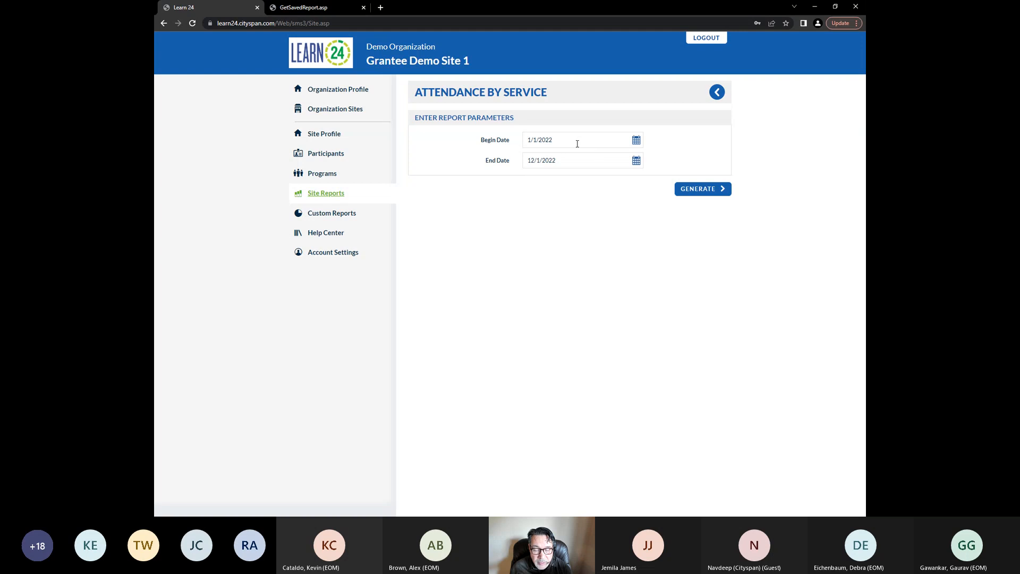
left_click(695, 195)
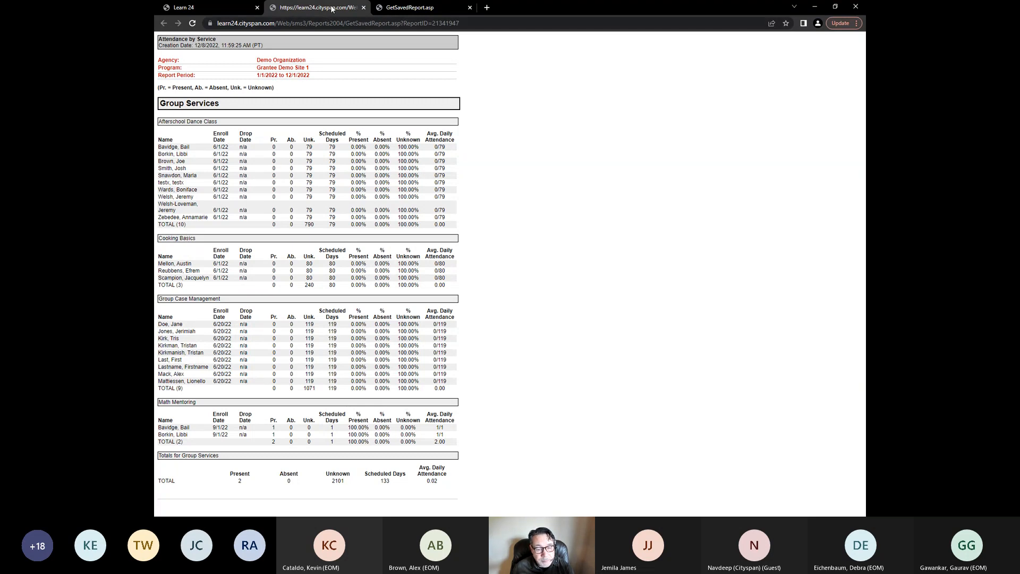
Return to Site Reports, open the Attendance by Participant report and set its begin date to 1/1/2022
left_click(235, 6)
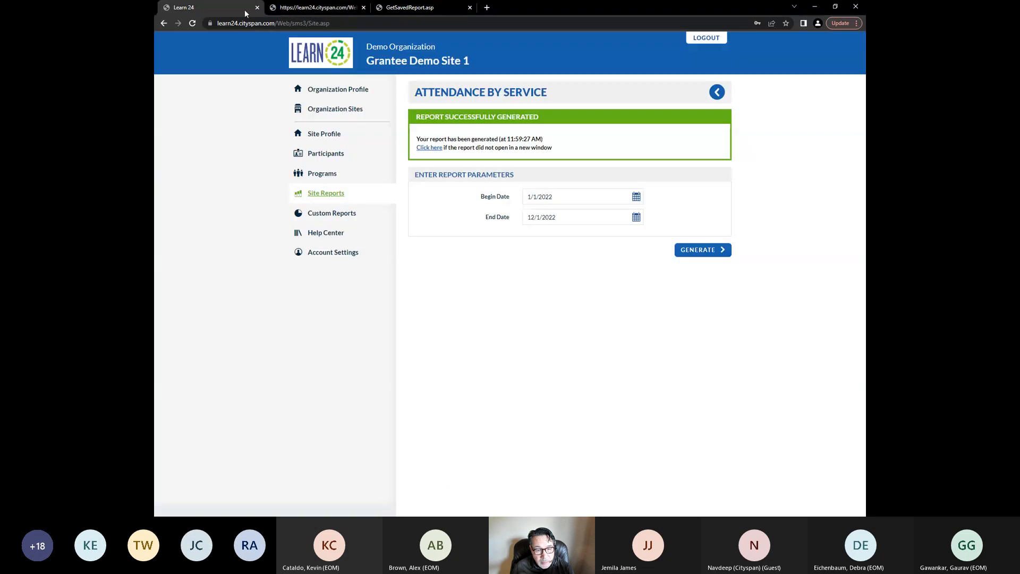
left_click(334, 196)
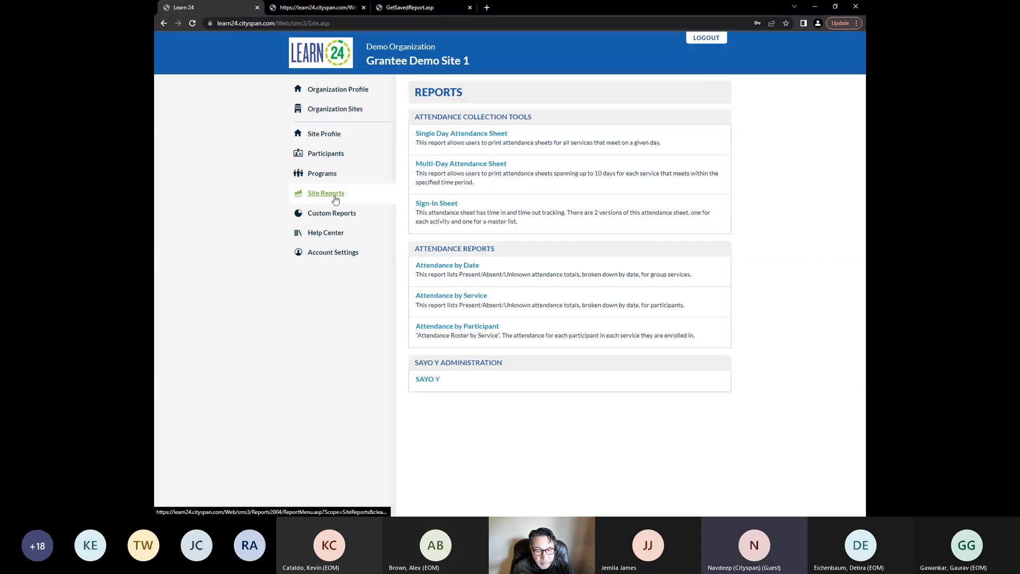
left_click(470, 327)
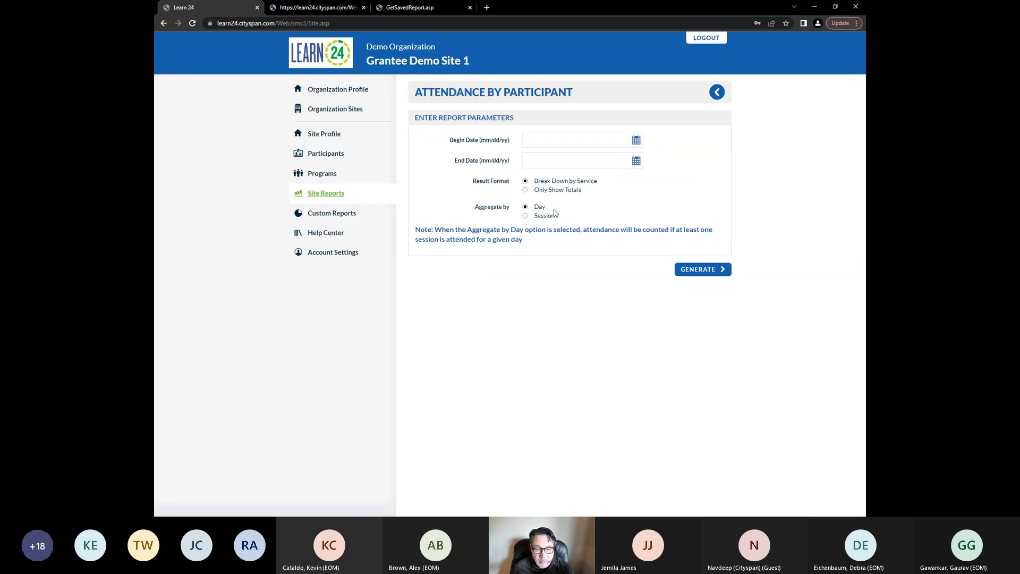
left_click(583, 139)
type("1/1/")
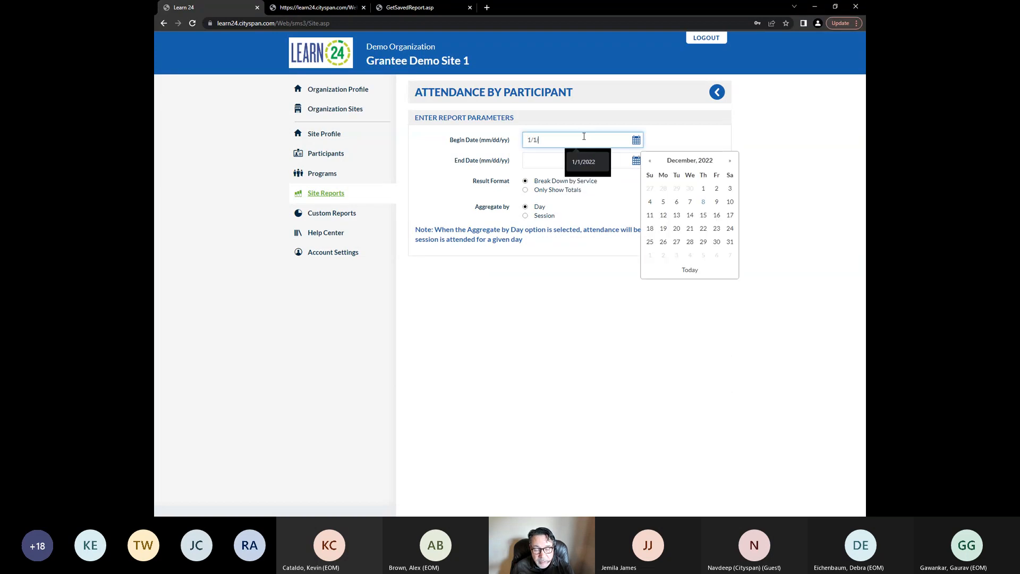
type("2022")
Set the end date to 12/1/2022 and generate the Attendance by Participant report
left_click(586, 161)
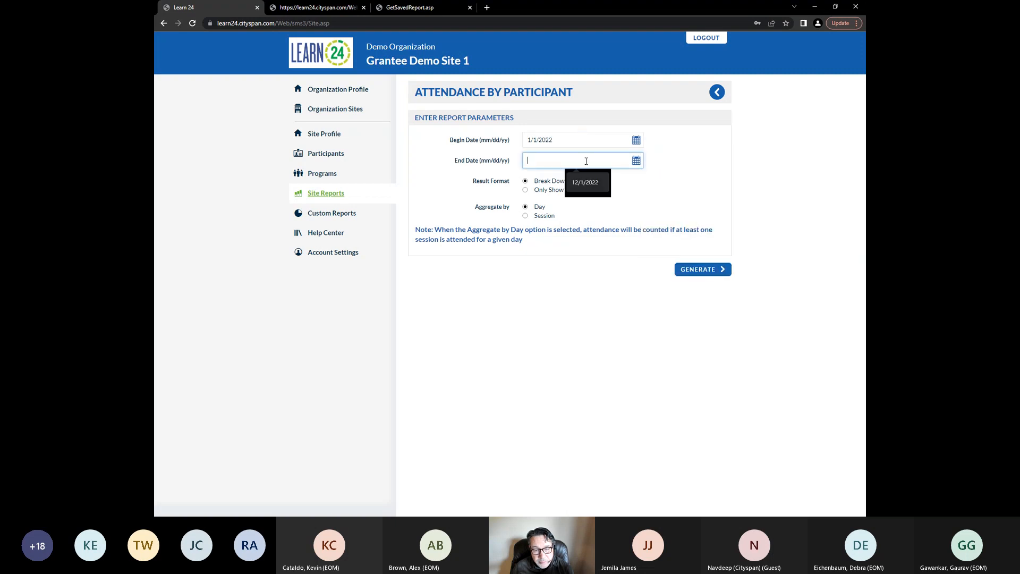
type("12/1/2022")
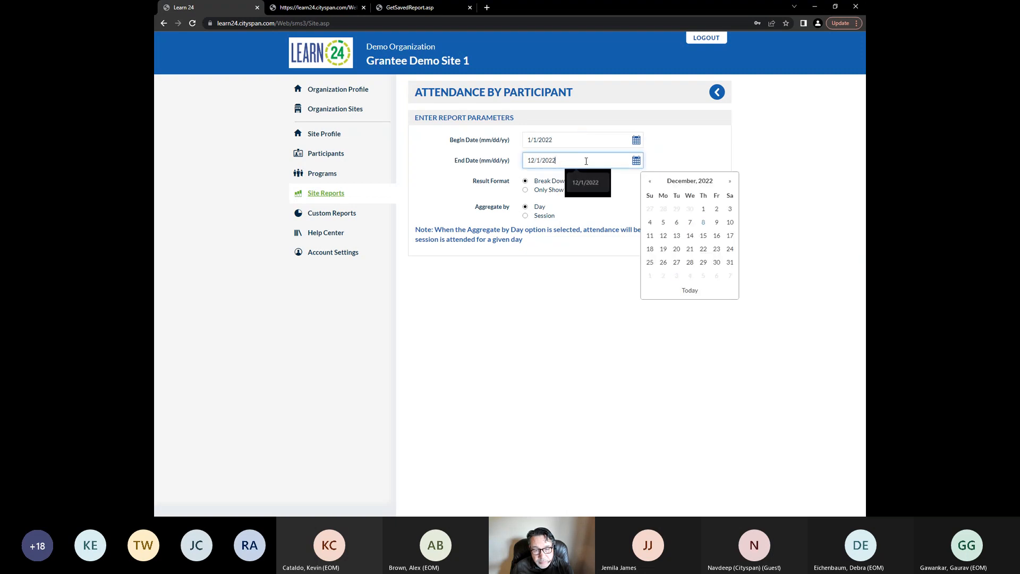
left_click(579, 319)
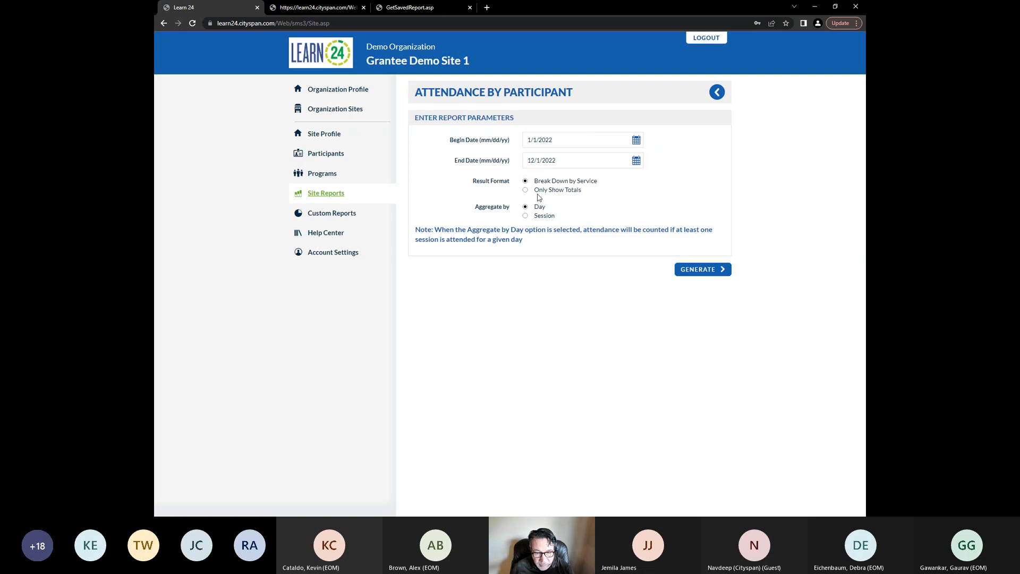
left_click(692, 272)
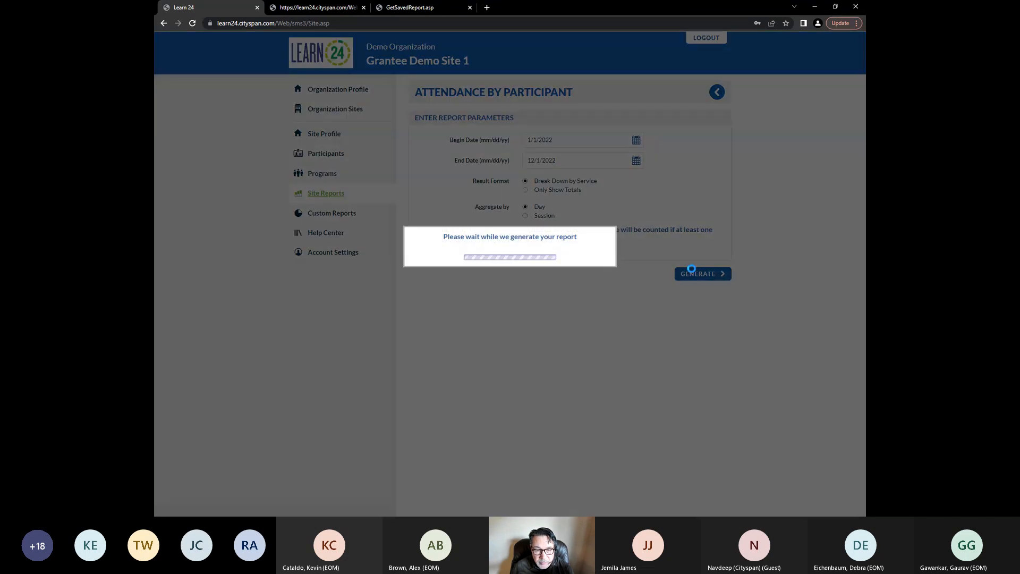